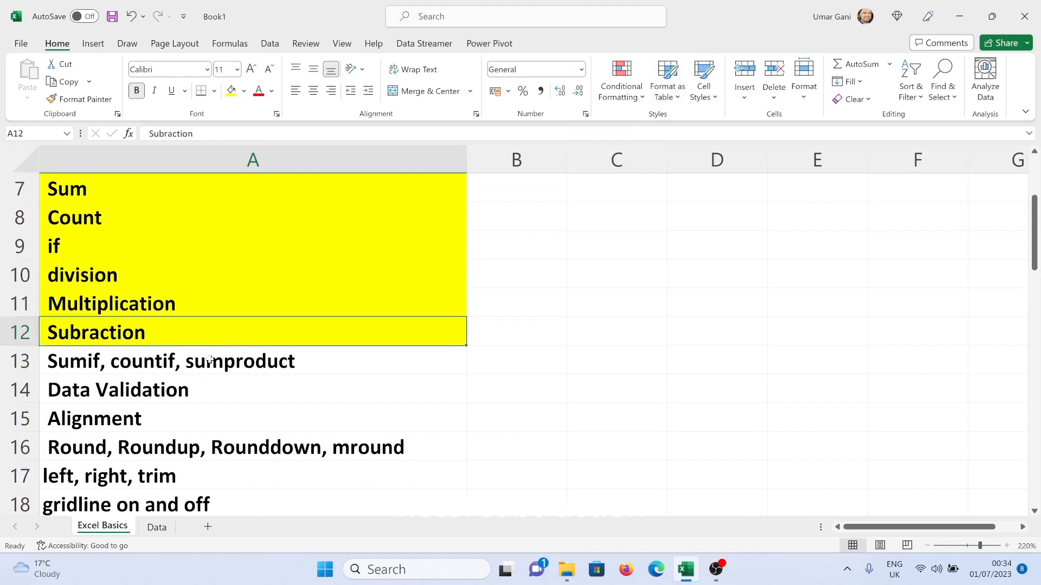
- Switch to the Data sheet and clear the contents of cells H2:H13
scroll(296, 359, "down", 2)
left_click(244, 191)
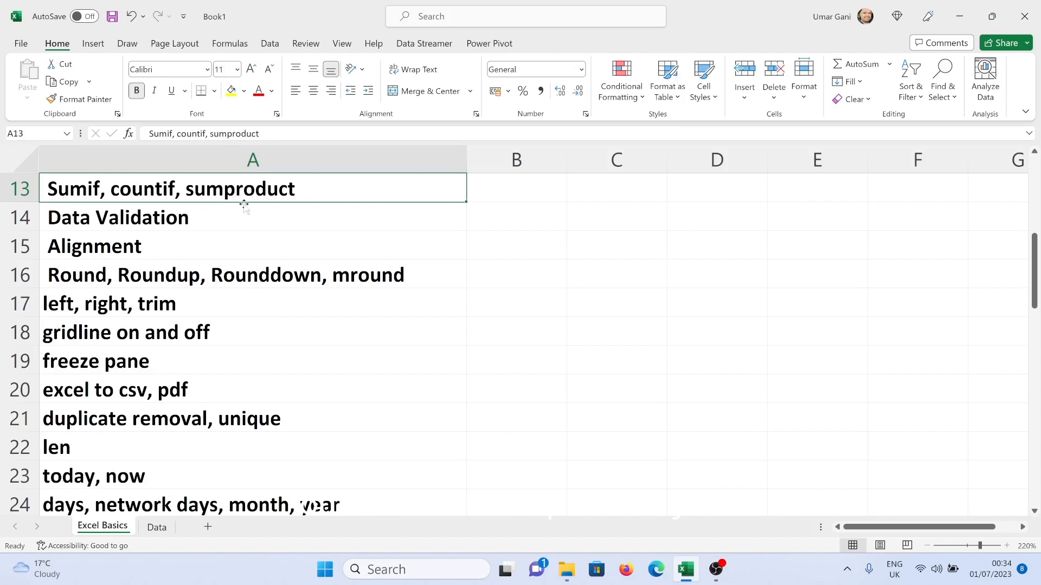
left_click(156, 527)
left_click_drag(813, 188, 792, 402)
key("Delete")
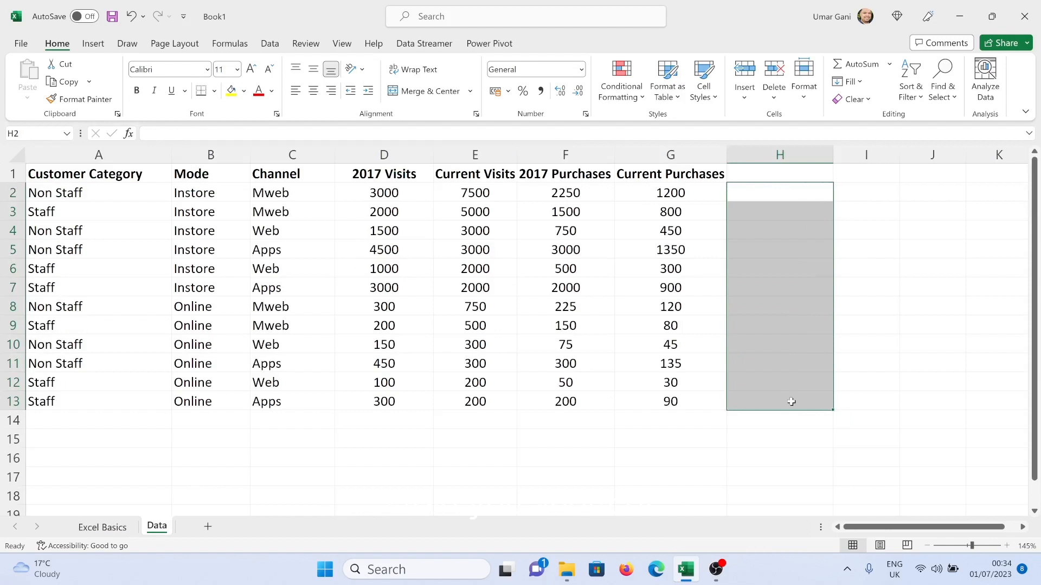
- Total the 2017 Visits column in cell D14 with a SUM formula over D2:D13
left_click(365, 425)
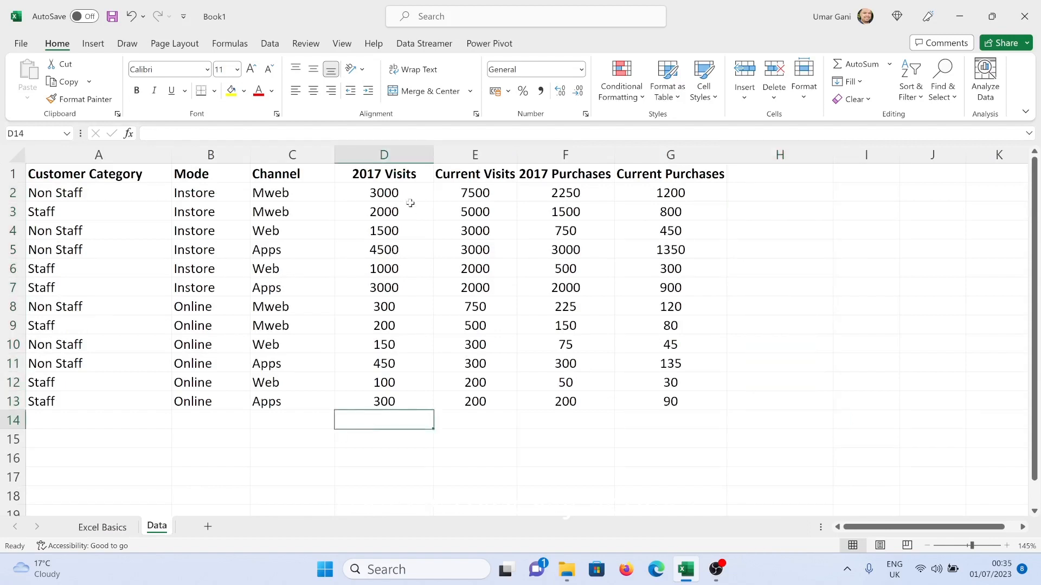
left_click_drag(410, 203, 383, 402)
left_click(392, 420)
type("=sum")
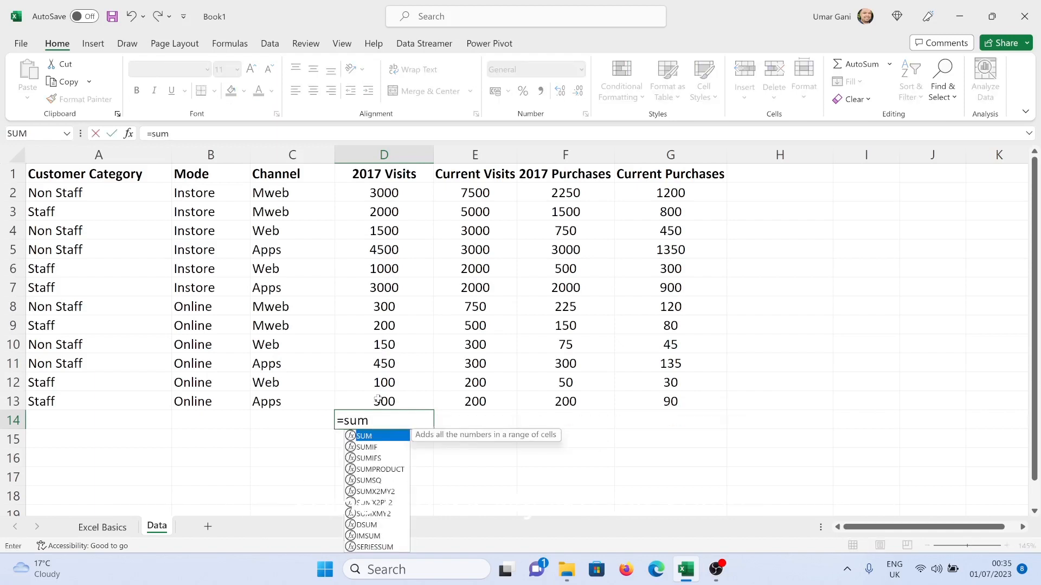
type("(")
left_click_drag(420, 193, 423, 404)
key("Return")
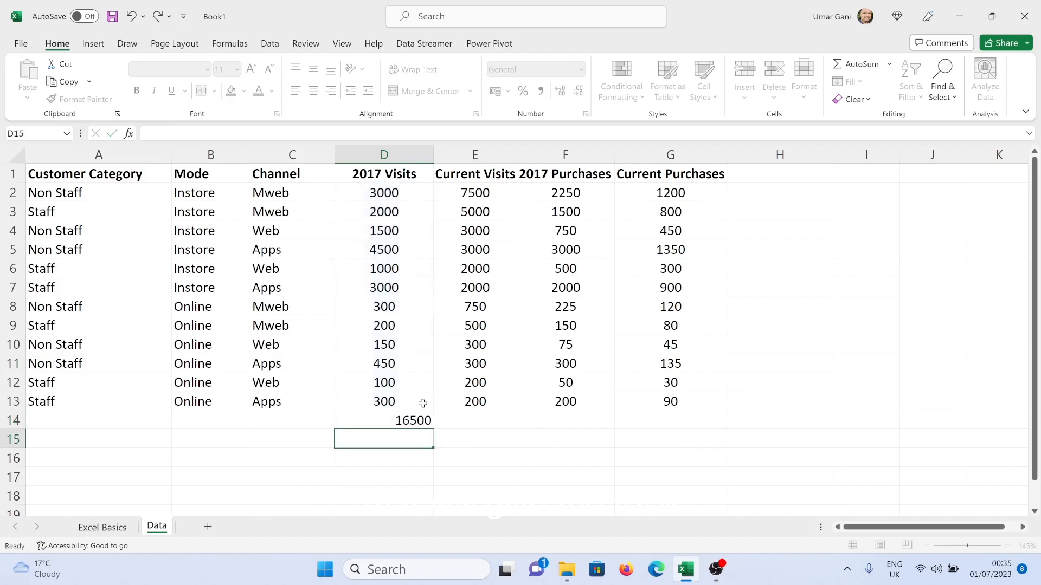
left_click(417, 417)
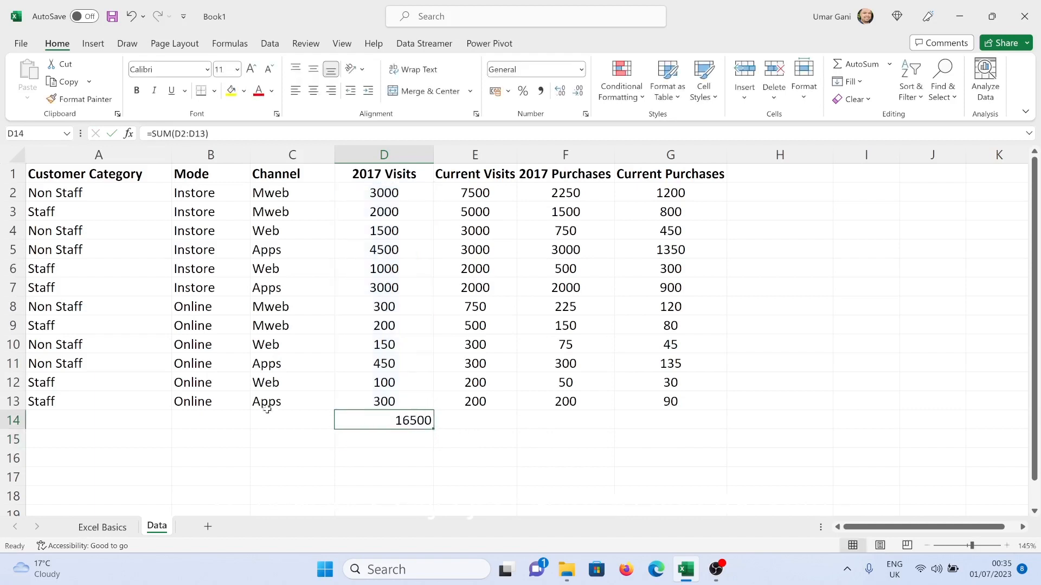
- Replace the formula in D14 with =SUMIF(A2:A13¬"Staff"¬D2:D13) to total the 2017 Visits of the Staff category only
left_click(55, 269)
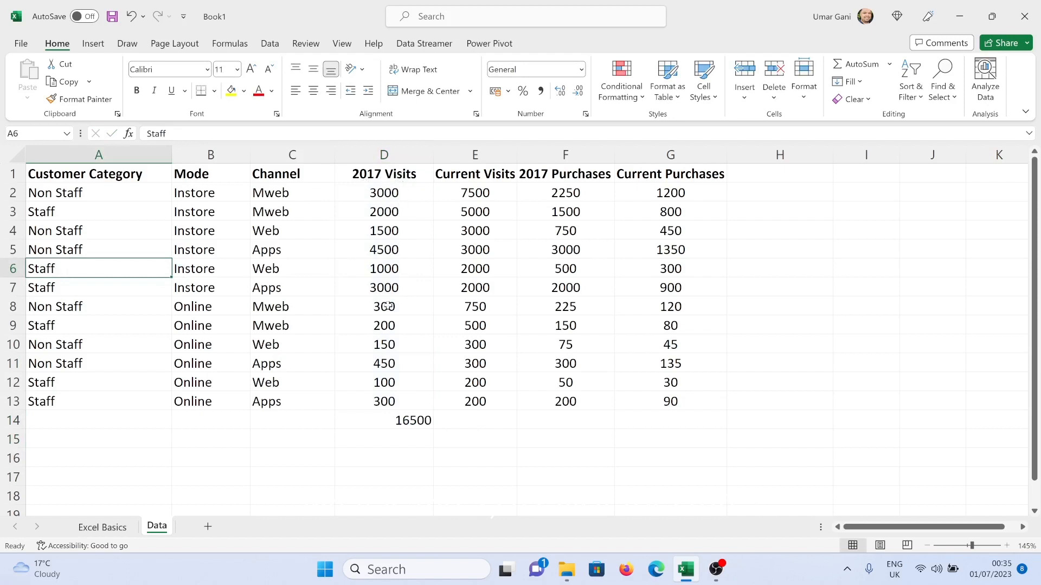
left_click(384, 421)
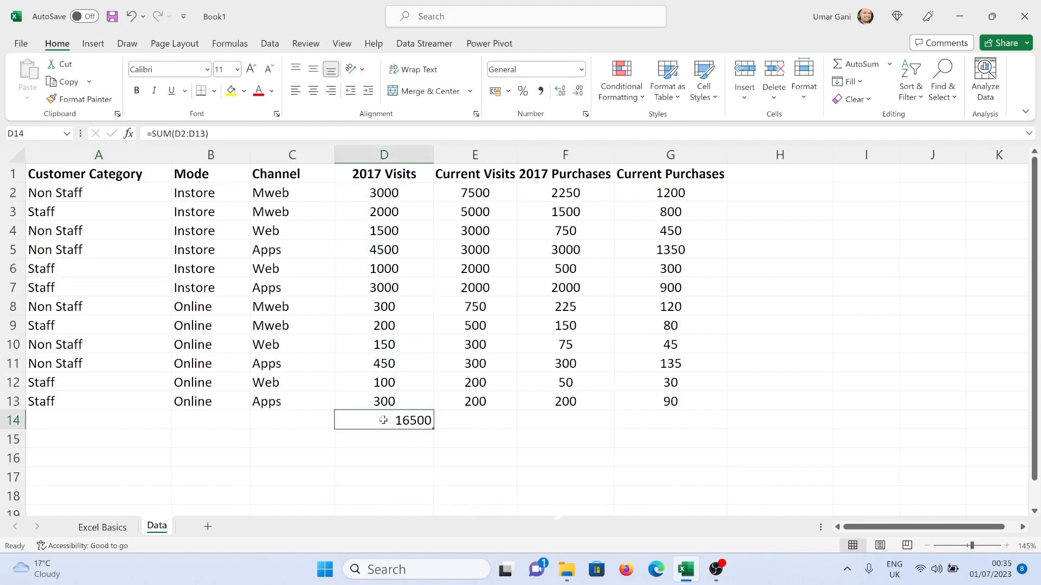
type("=sum")
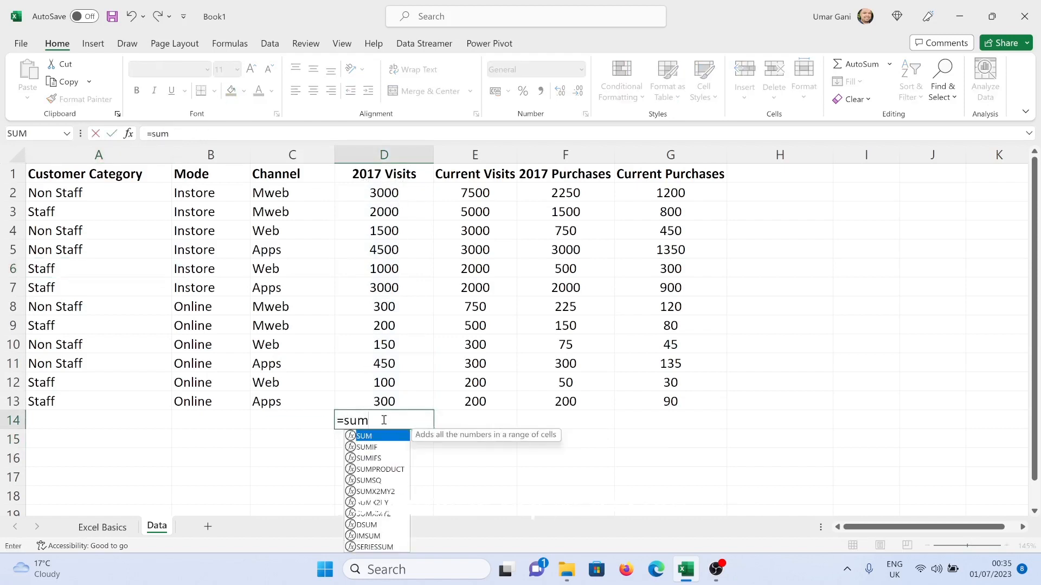
type("if(")
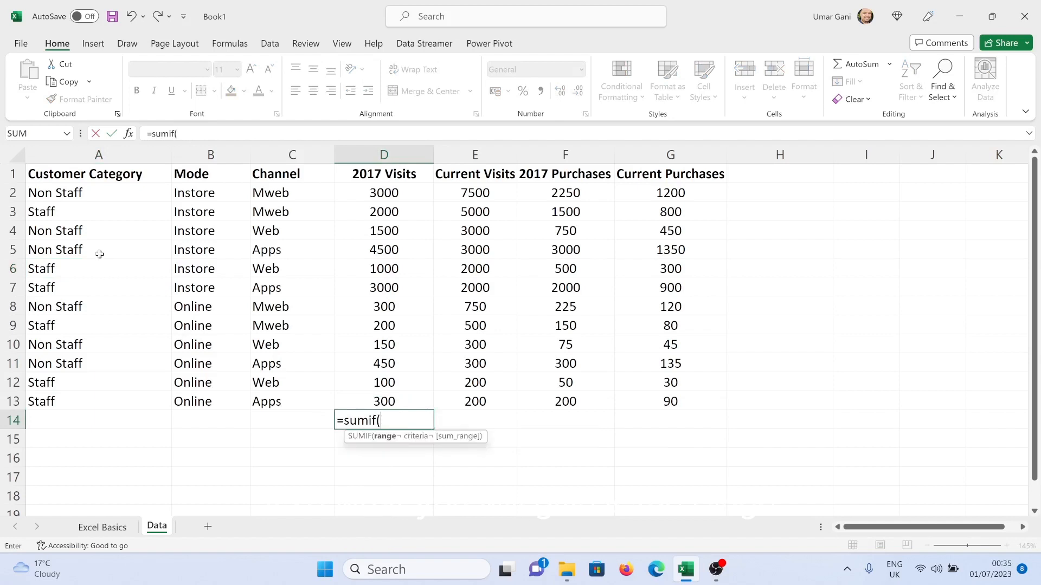
left_click_drag(79, 191, 78, 400)
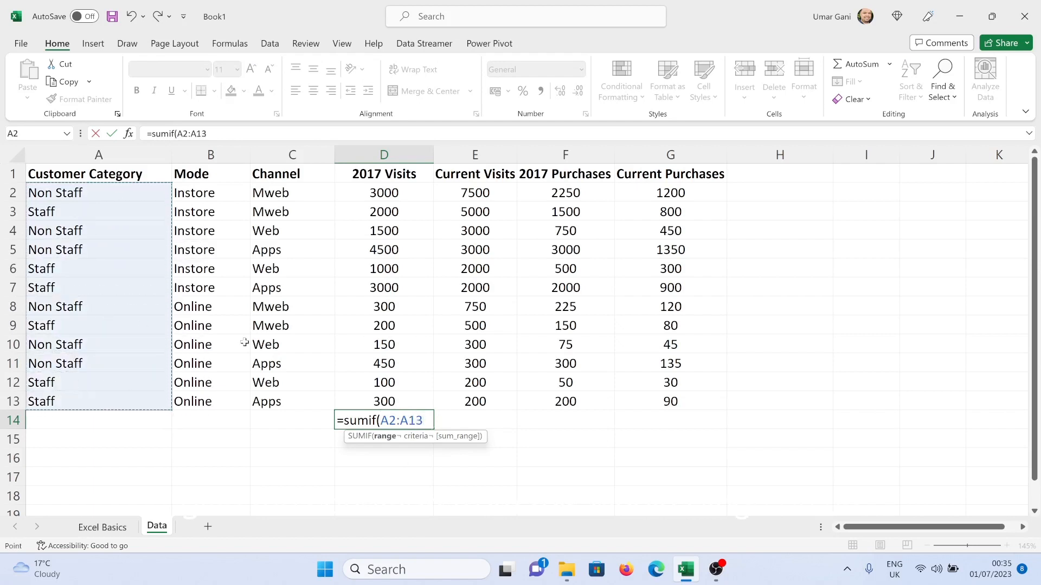
type("¬")
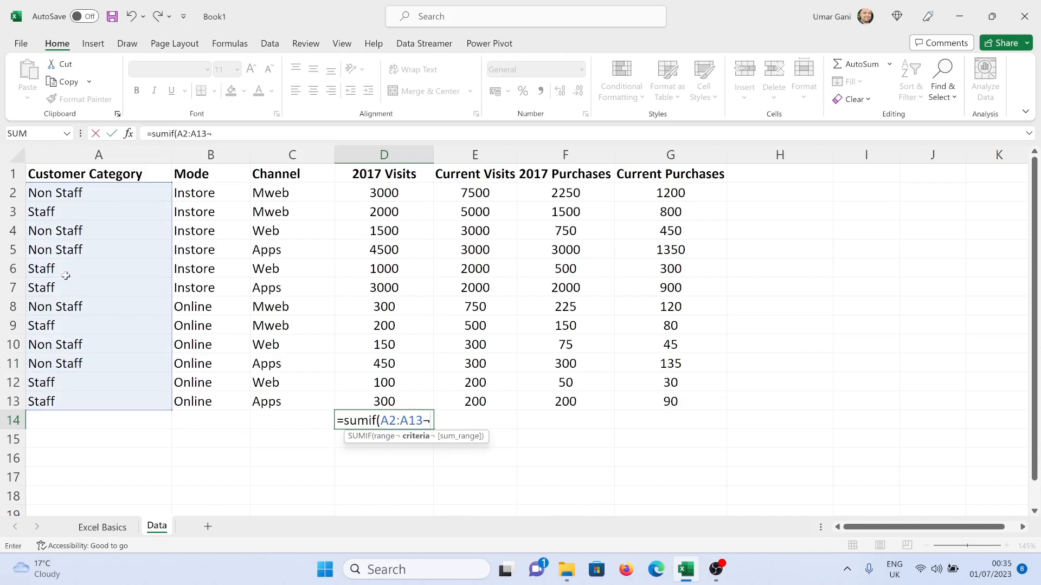
type("\"Staff\",")
key("Return")
key("Return")
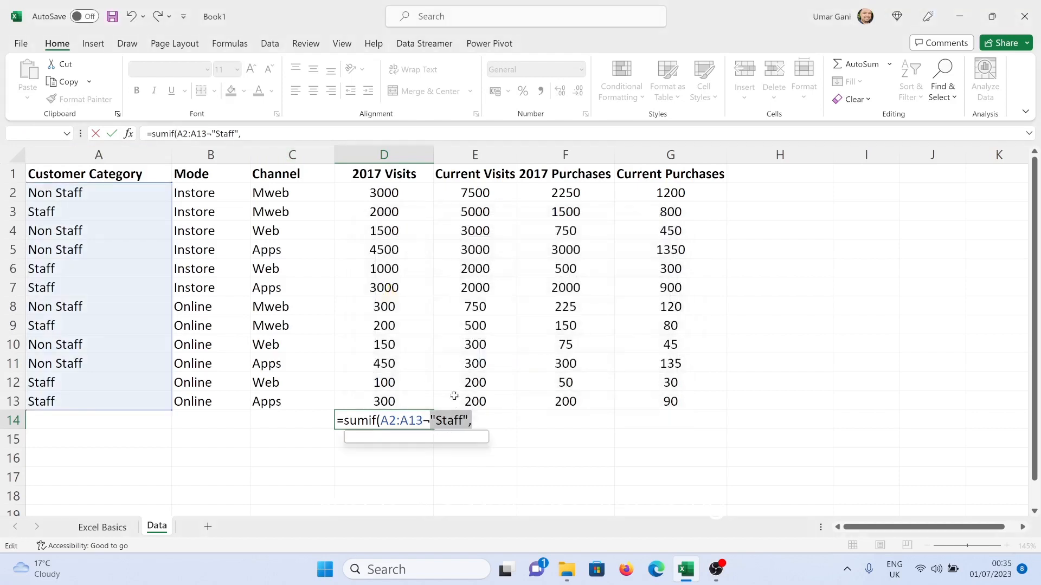
left_click(280, 133)
key("BackSpace")
type("¬")
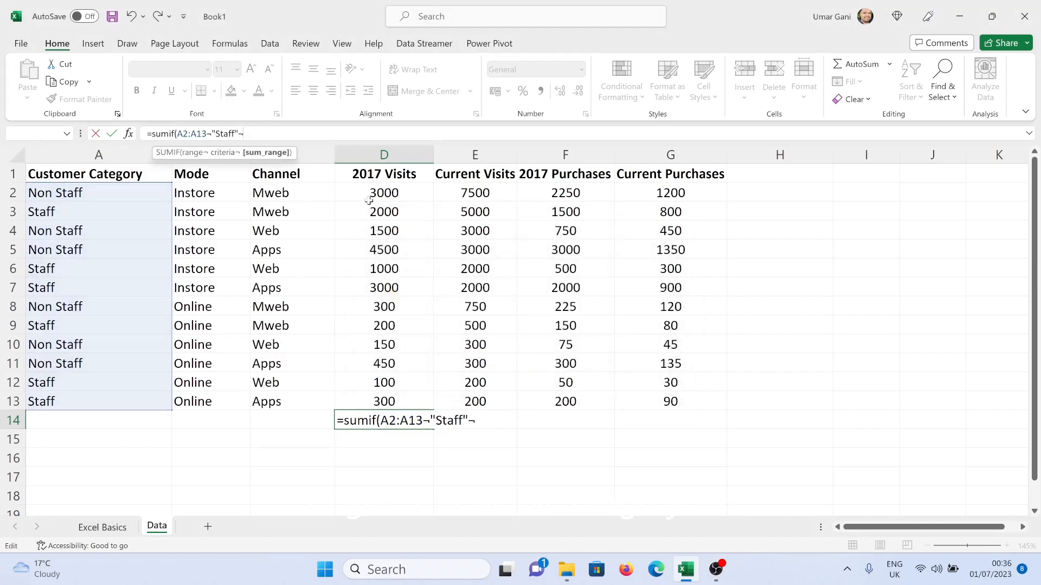
left_click_drag(369, 199, 361, 395)
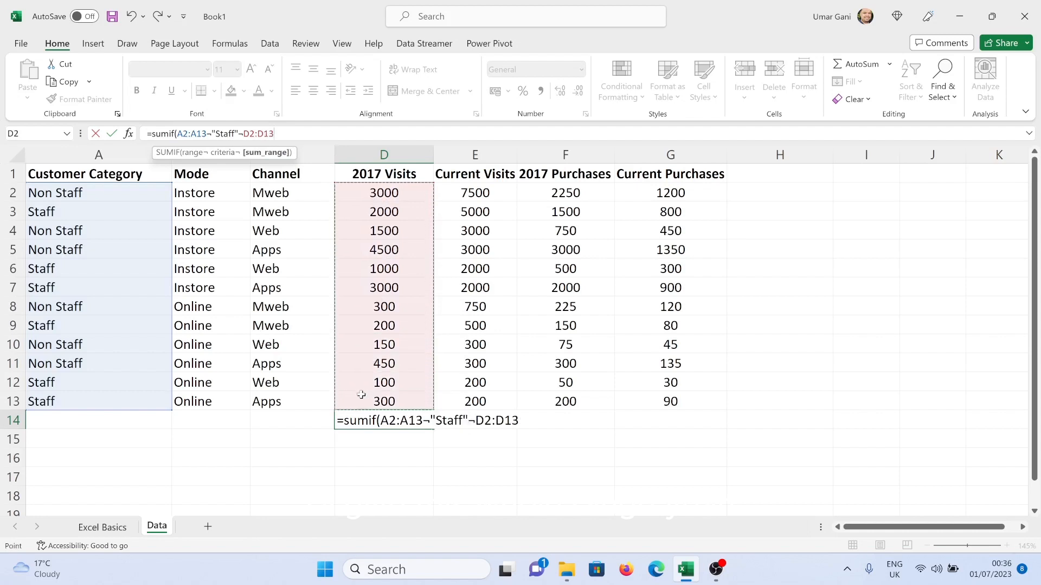
type(")")
key("Return")
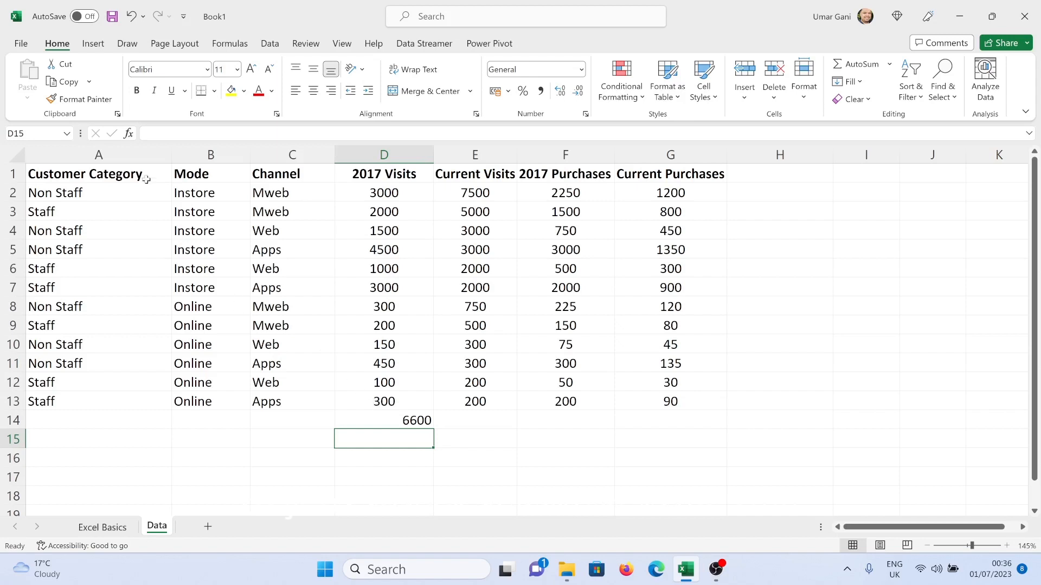
- Select the 2017 Visits values of all Staff rows (D3, D6, D7, D9, D12 and D13) together to check their sum
left_click(377, 400)
left_click(379, 384, "ctrl")
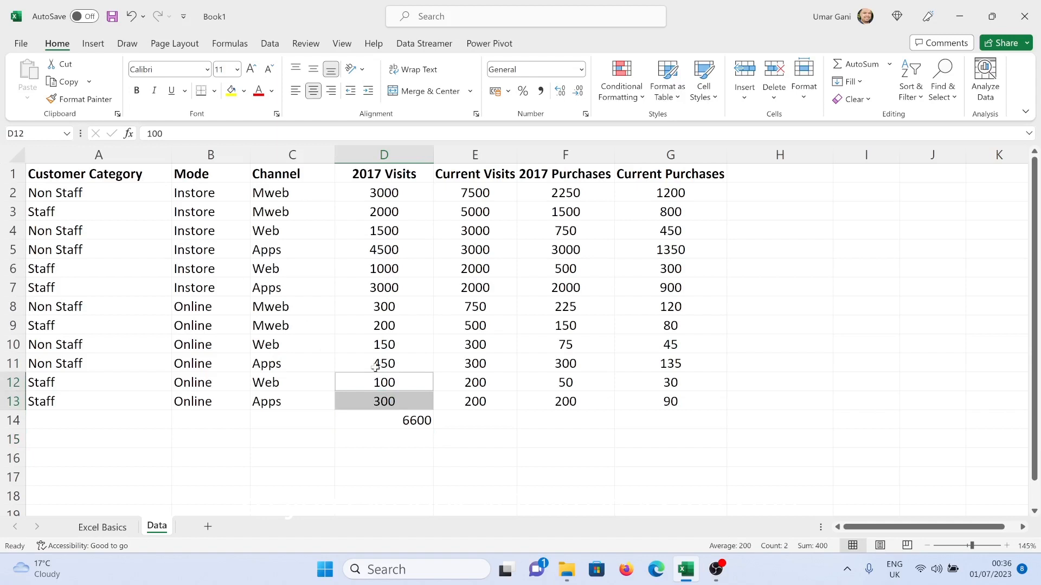
left_click(385, 324, "ctrl")
left_click(381, 288, "ctrl")
left_click(386, 267, "ctrl")
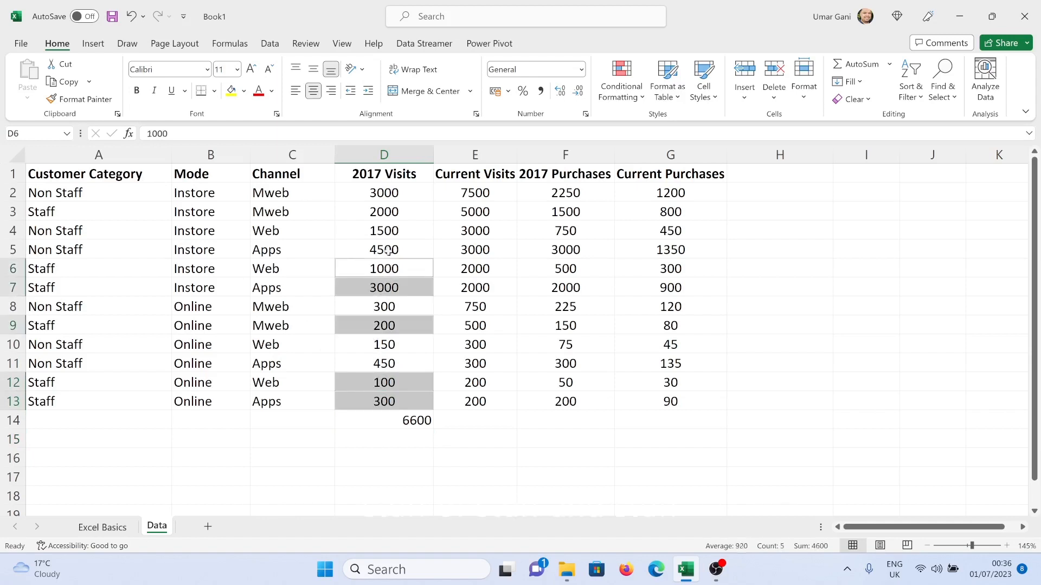
left_click(392, 213, "ctrl")
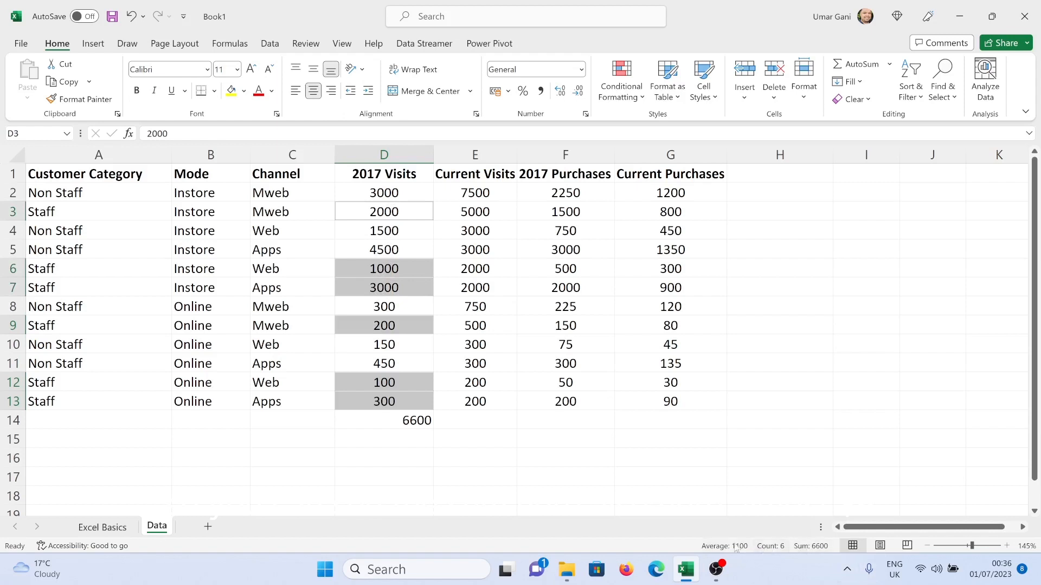
- Replace the formula in D14 with =COUNTIF(A2:A13¬"Staff") to count the Staff entries in the Customer Category column
left_click(345, 425)
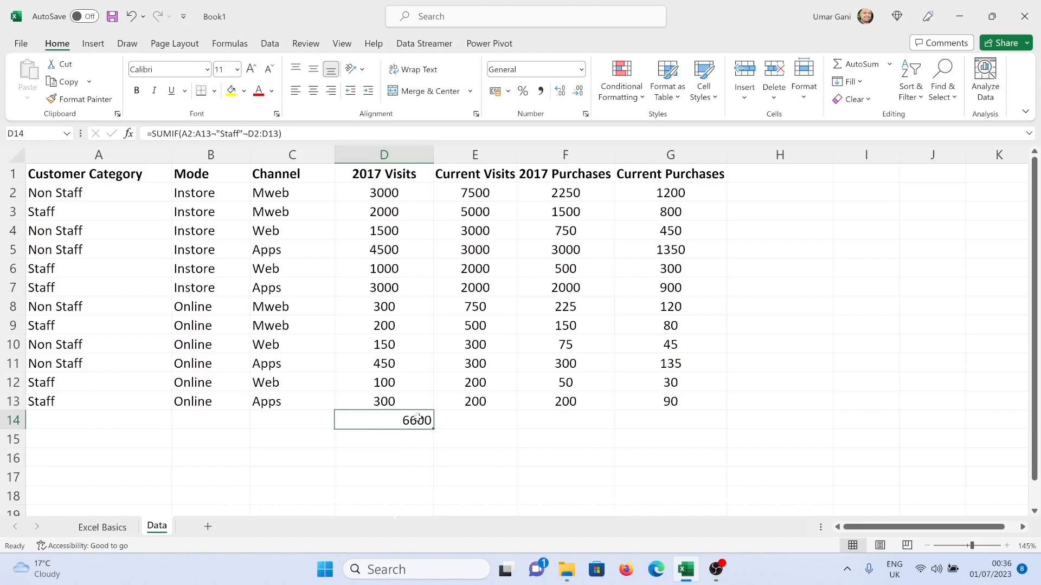
type("=c")
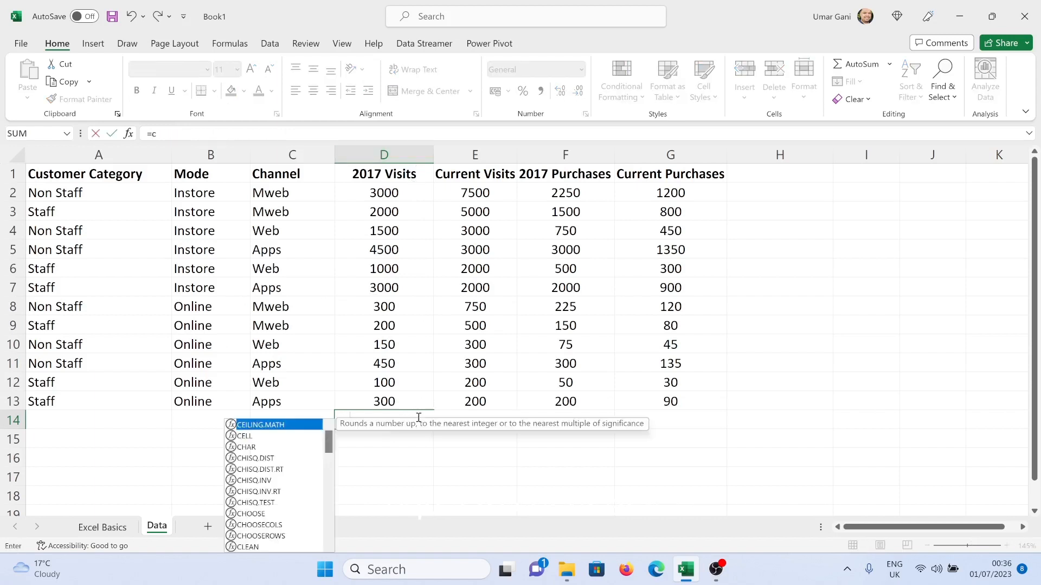
type("ountif(")
key("BackSpace")
key("BackSpace")
key("BackSpace")
type("tif(")
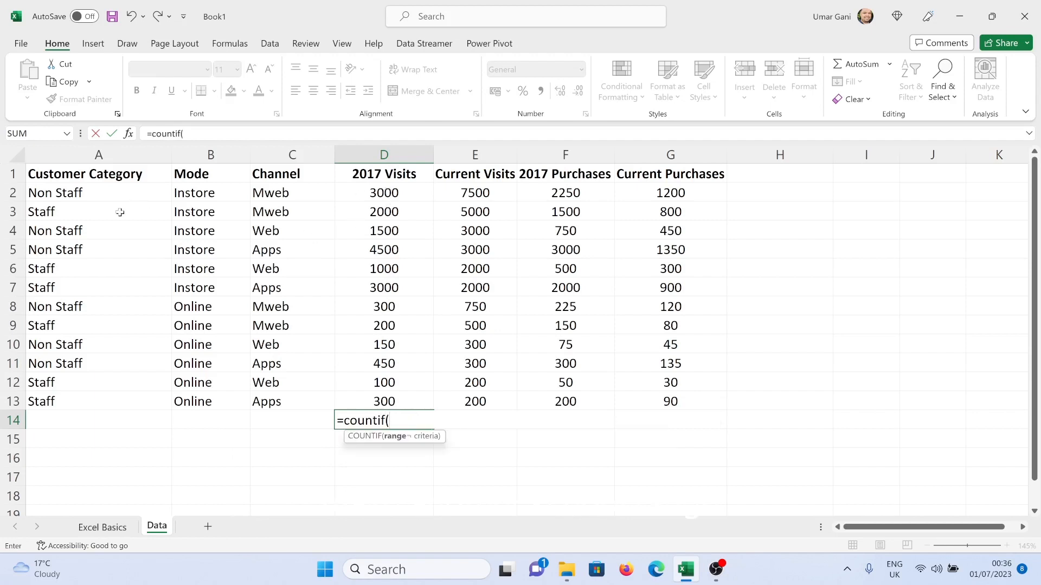
left_click_drag(121, 193, 124, 400)
type("!")
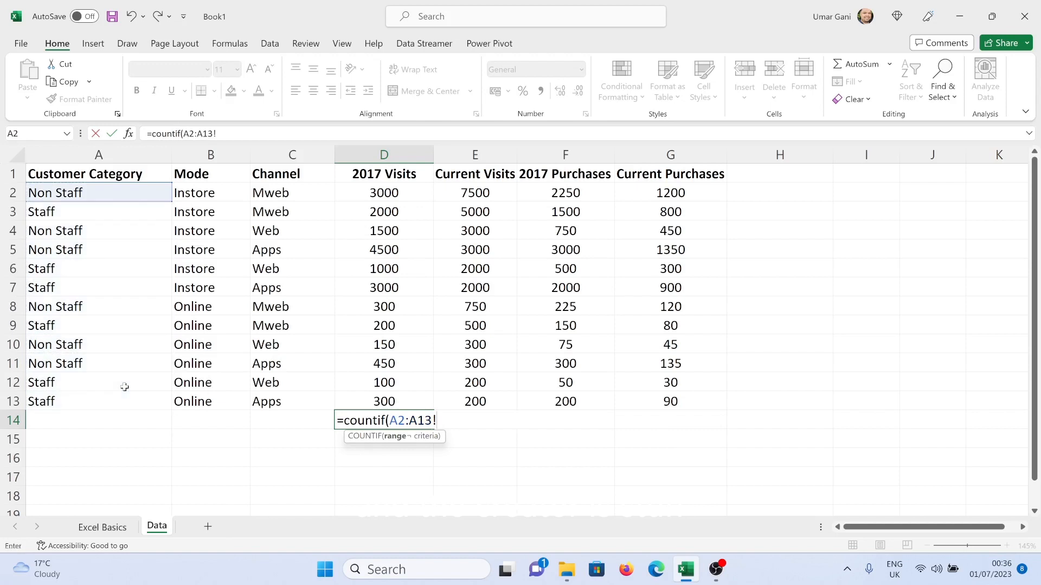
key("BackSpace")
type(",\"Staff\")")
key("Return")
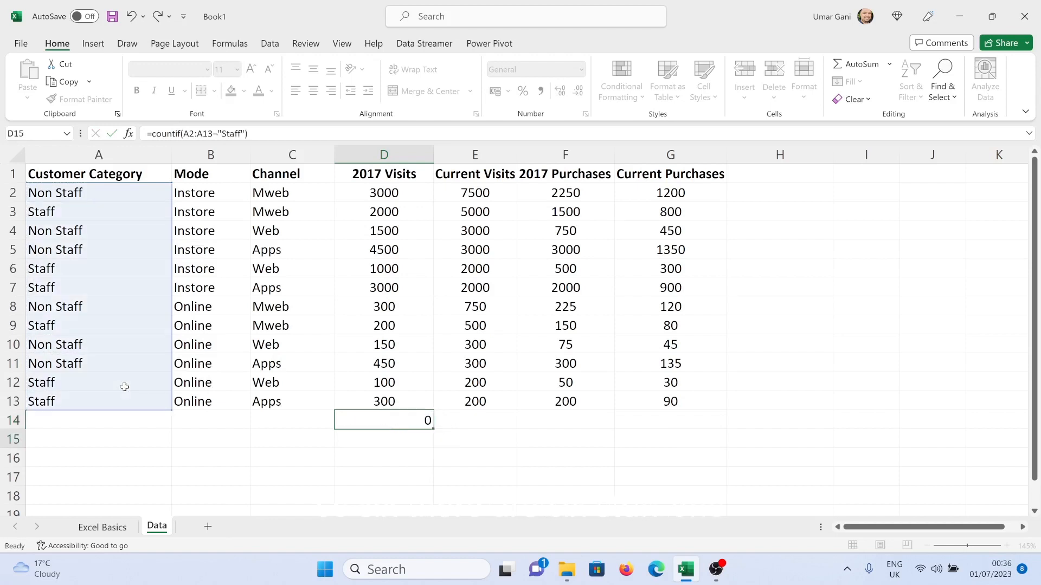
- Go through the Staff entries in the Customer Category column one by one to verify the count
left_click(72, 216)
left_click(73, 268)
left_click(74, 325)
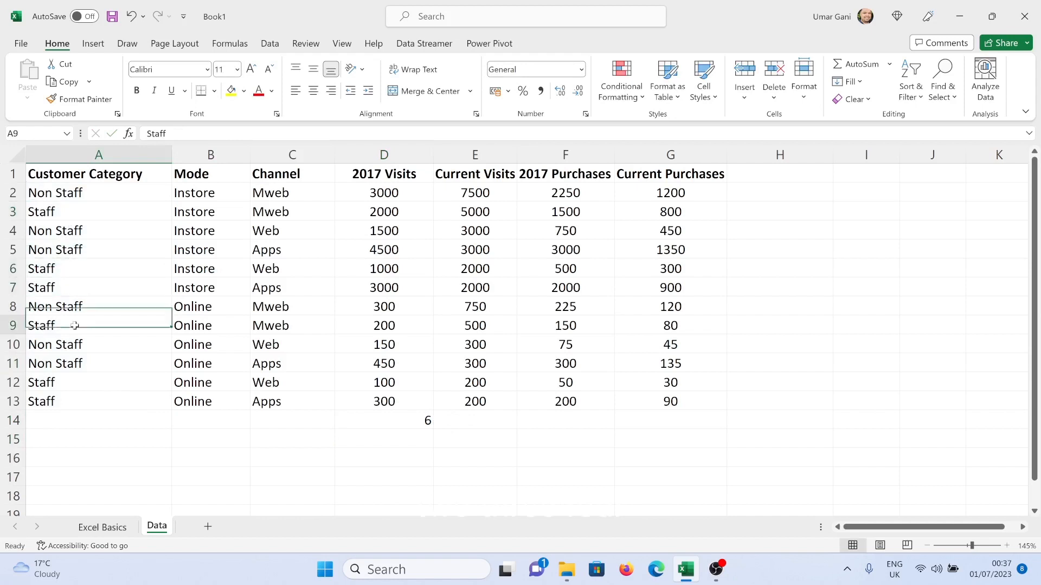
left_click(74, 382)
left_click(72, 402)
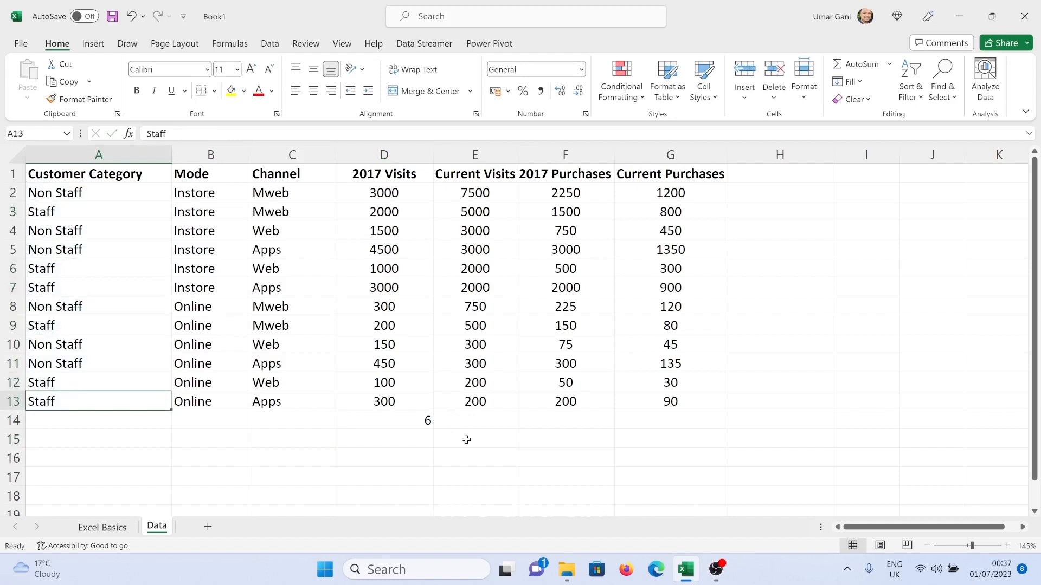
- Clear the COUNTIF formula from cell D14 on the Data sheet
left_click(415, 421)
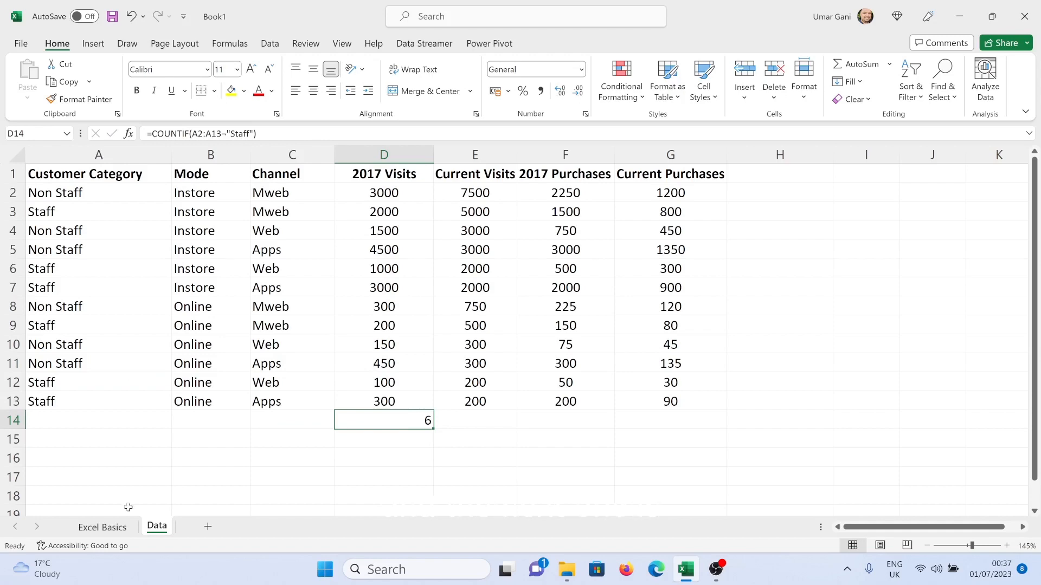
left_click(103, 527)
left_click(157, 527)
key("Delete")
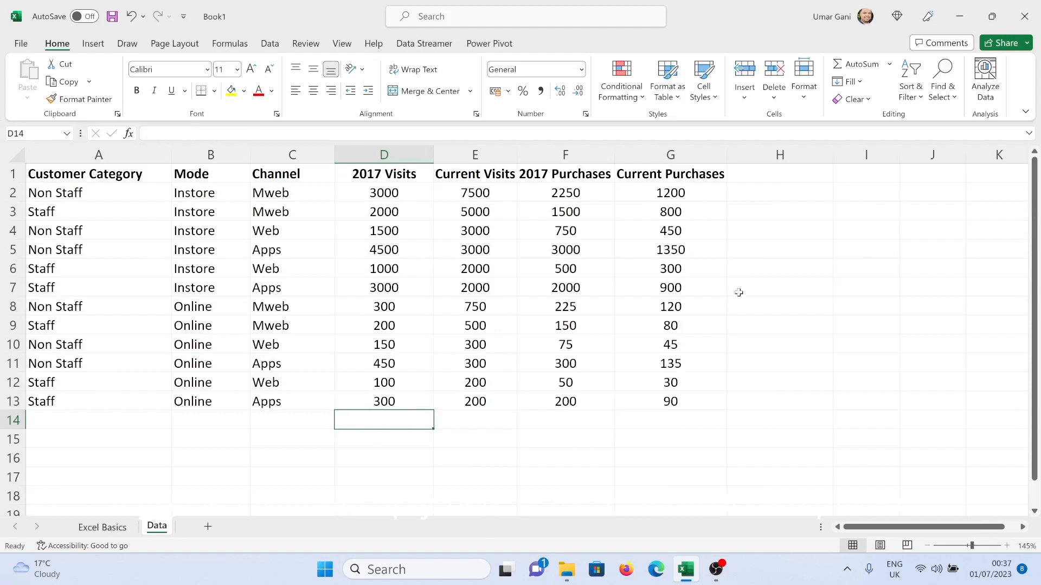
- Enter =SUMPRODUCT(D2:D13¬E2:E13) in cell H2 to sum the products of 2017 Visits and Current Visits
left_click(748, 194)
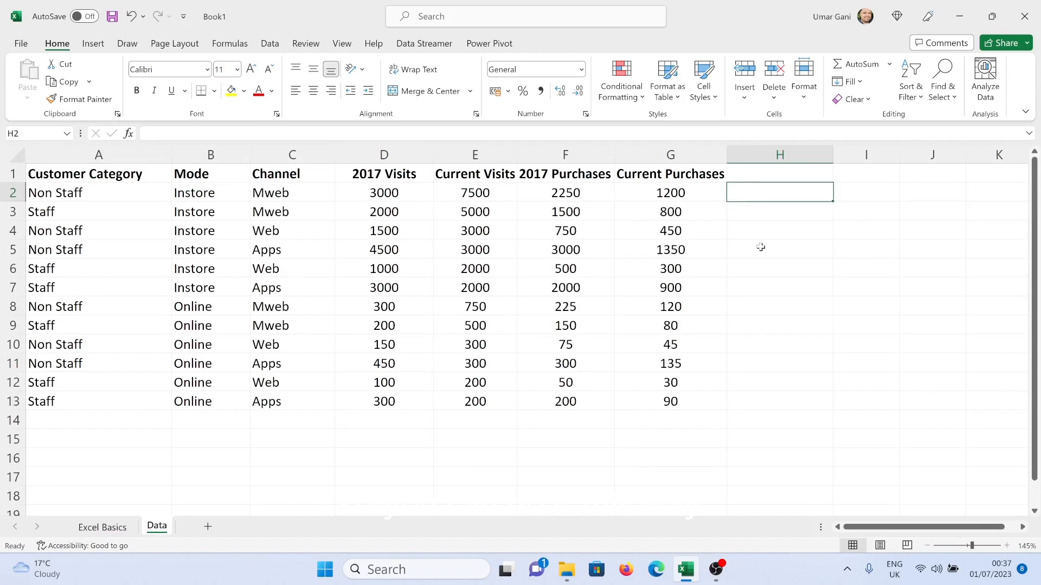
type("=sumproduct(")
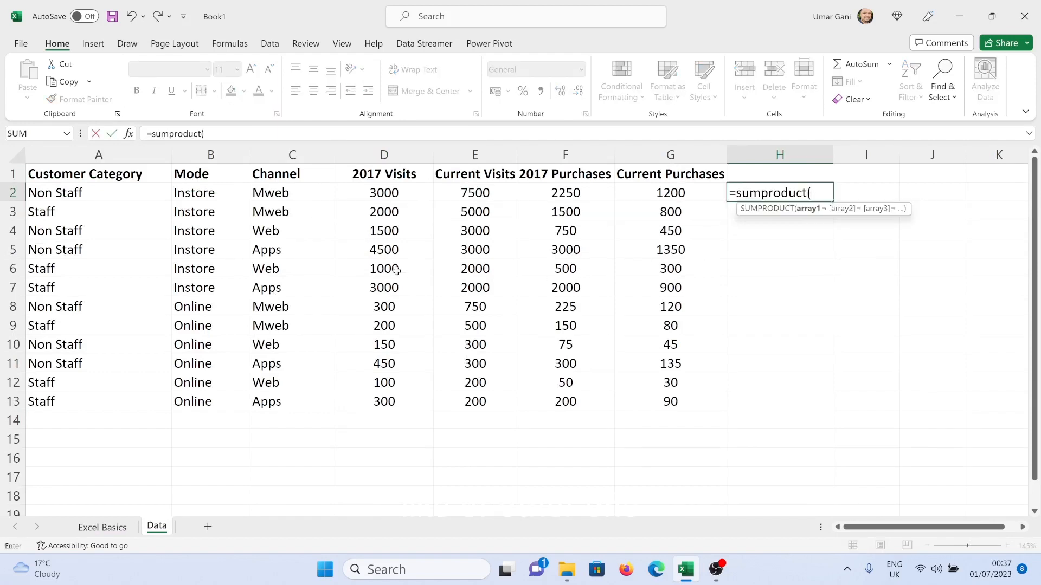
left_click_drag(386, 193, 391, 401)
type("¬")
left_click_drag(477, 193, 482, 400)
key("Return")
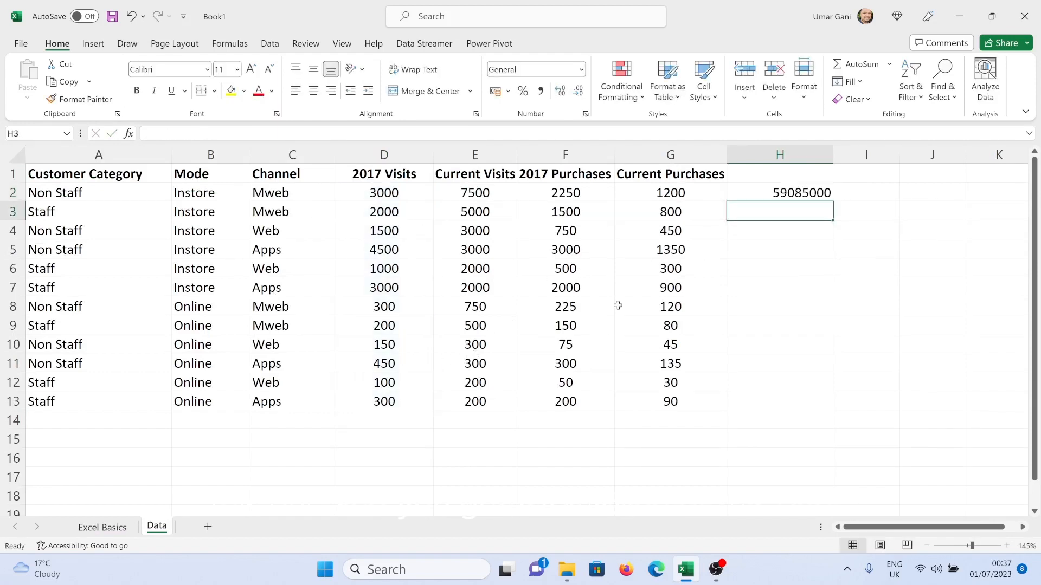
left_click(761, 192)
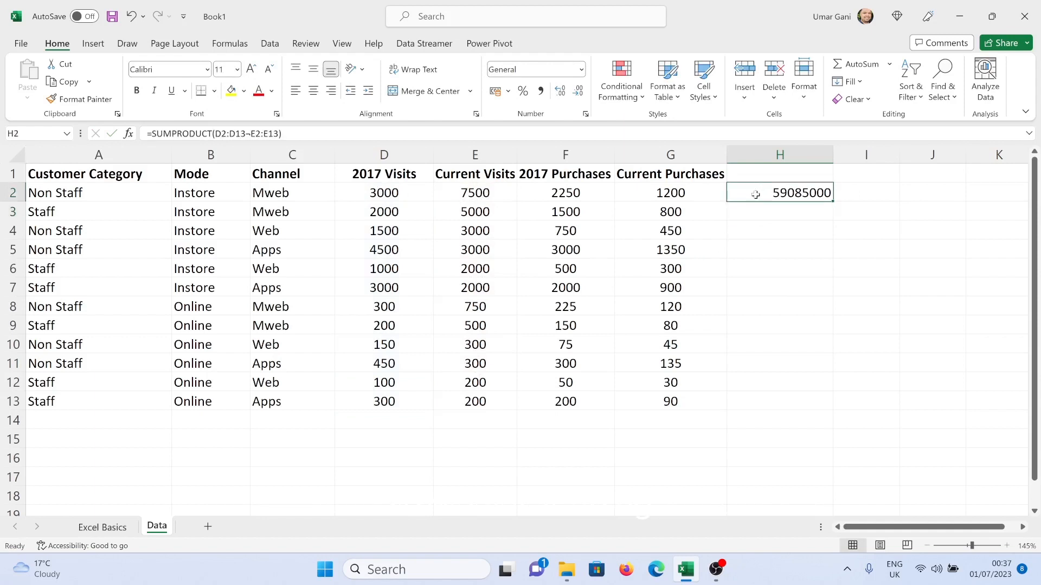
- Multiply 2017 Visits by Current Visits with =D2*E2 in cell I2 and fill the formula down to I13
left_click(386, 195)
left_click(476, 195)
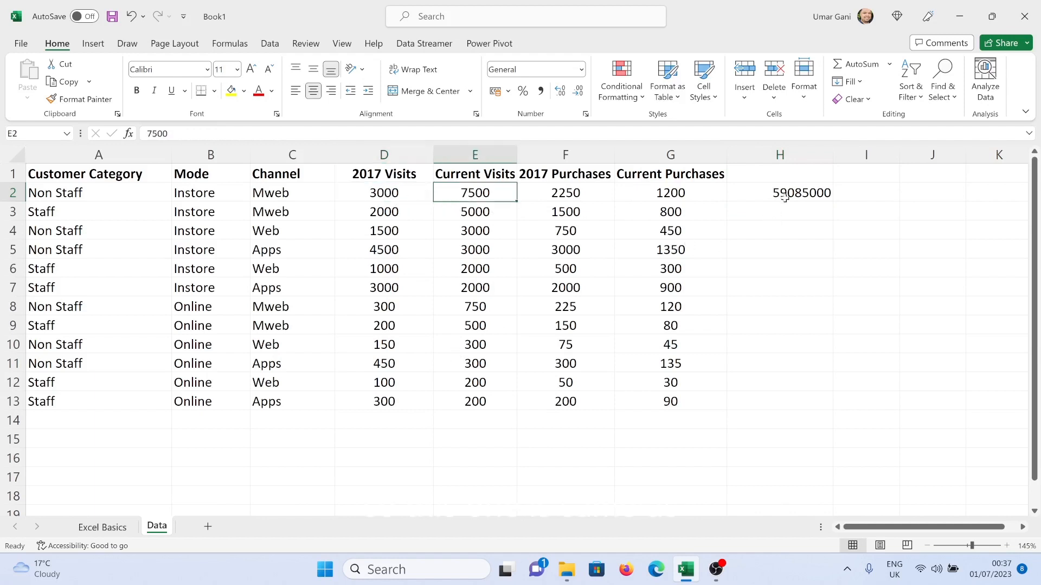
left_click(844, 195)
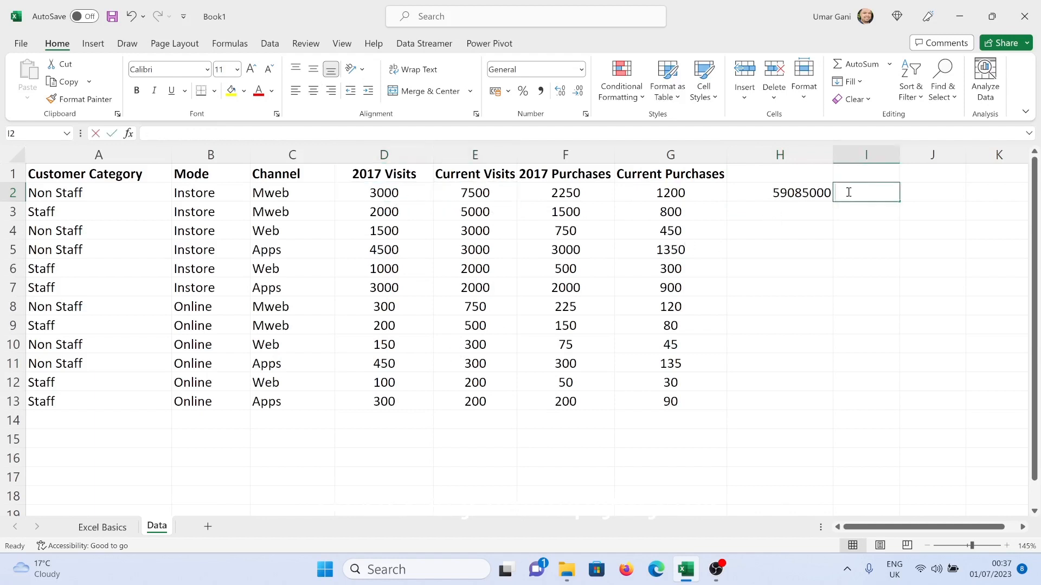
type("=")
left_click(419, 200)
type("*")
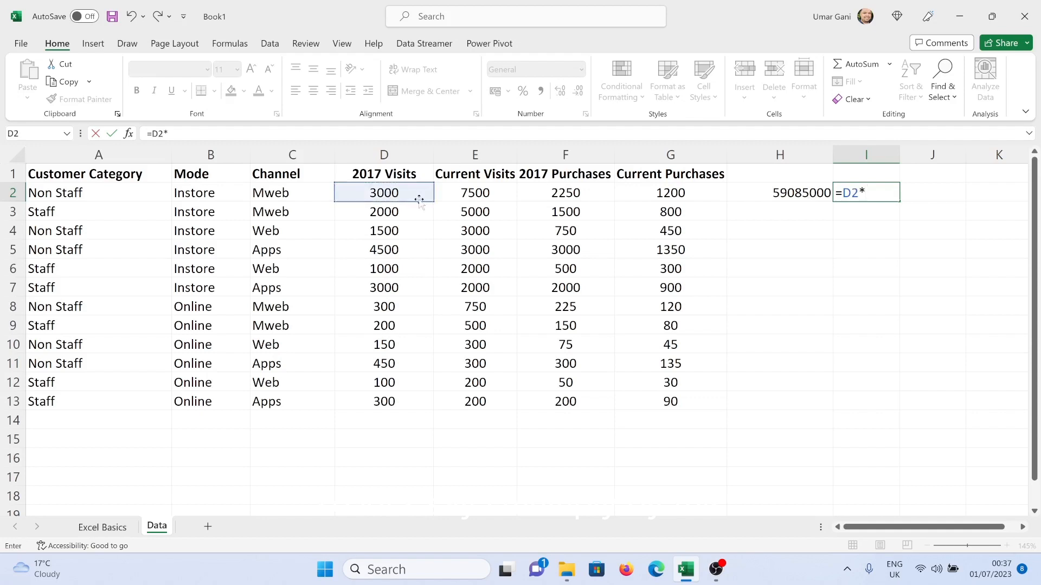
left_click(469, 194)
key("Return")
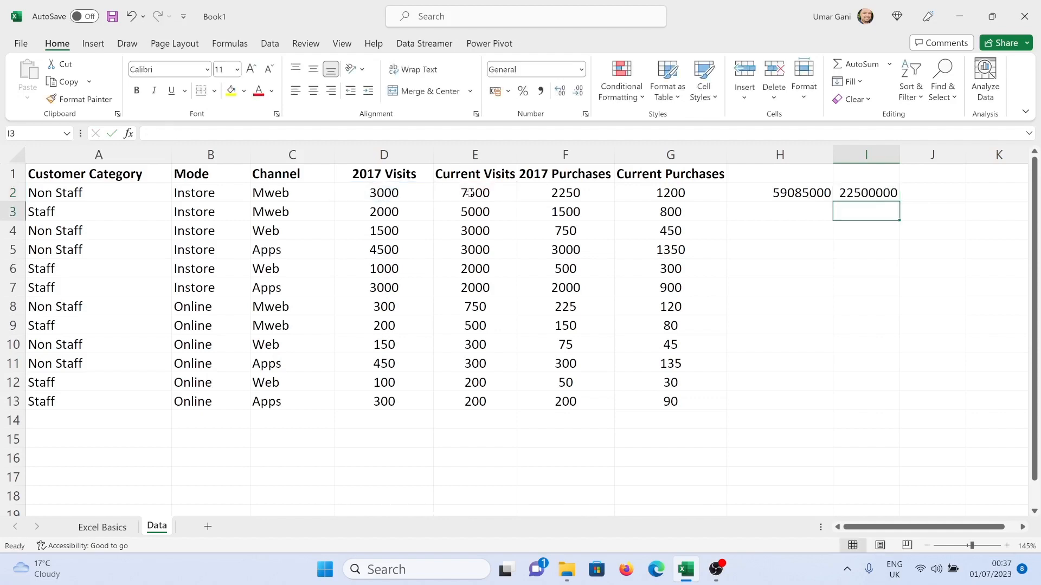
left_click(888, 190)
left_click_drag(899, 201, 887, 408)
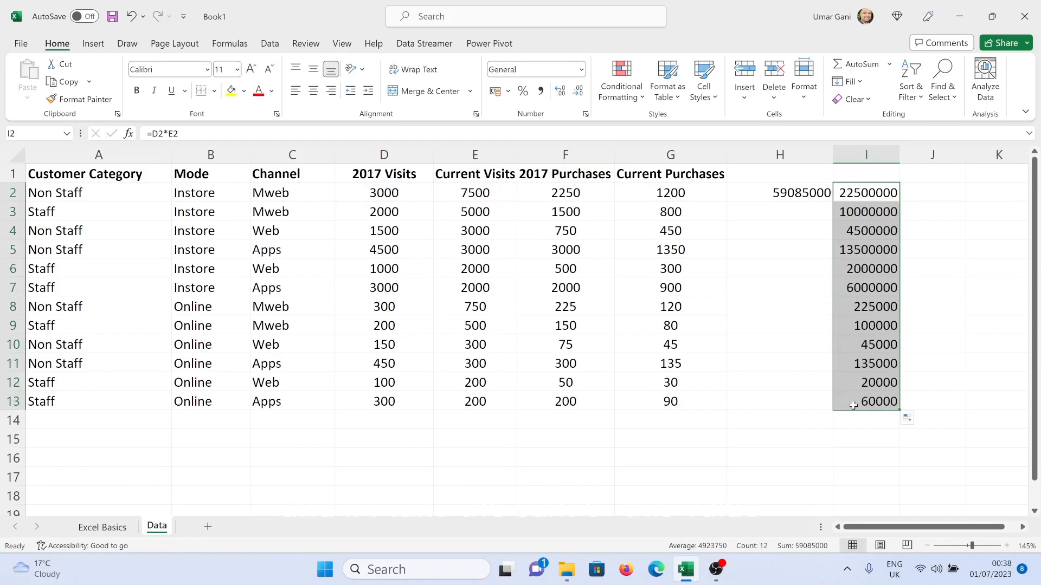
- Total the row products with =SUM(I2:I13) in cell I14
left_click(857, 422)
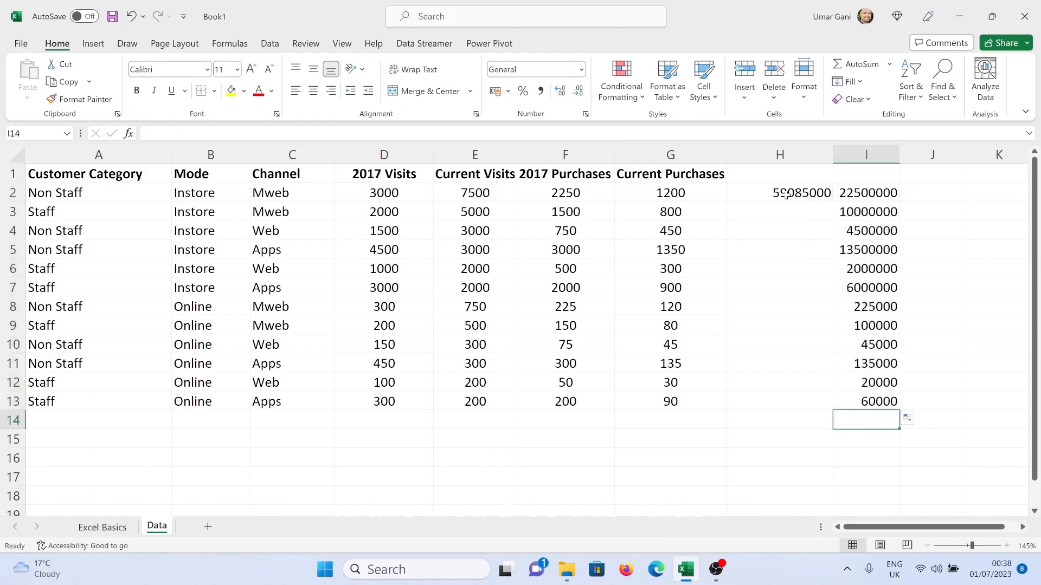
type("=sumprodu")
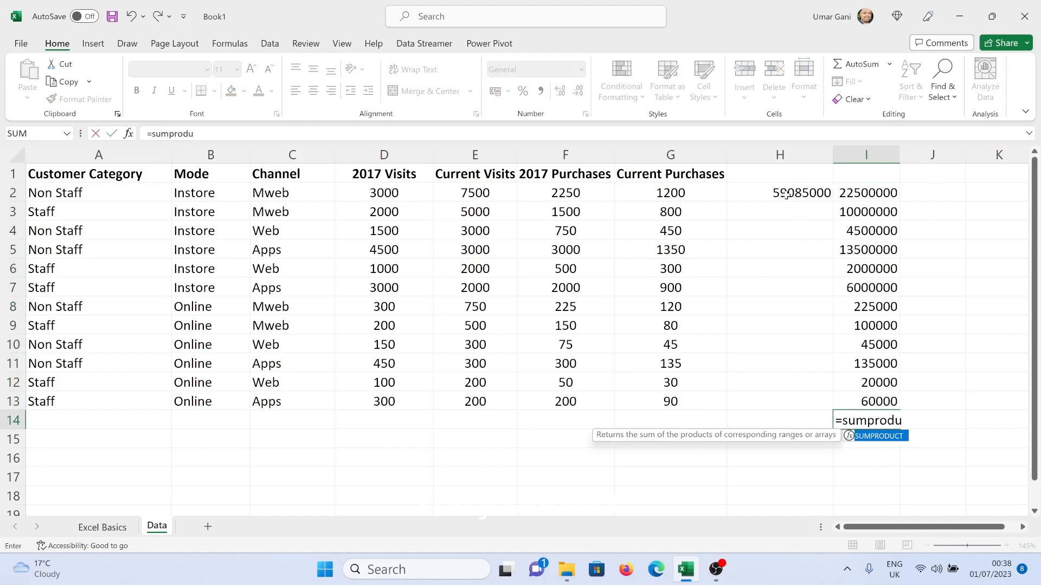
key("BackSpace")
key("BackSpace")
key("BackSpace")
key("BackSpace")
key("BackSpace")
type("(")
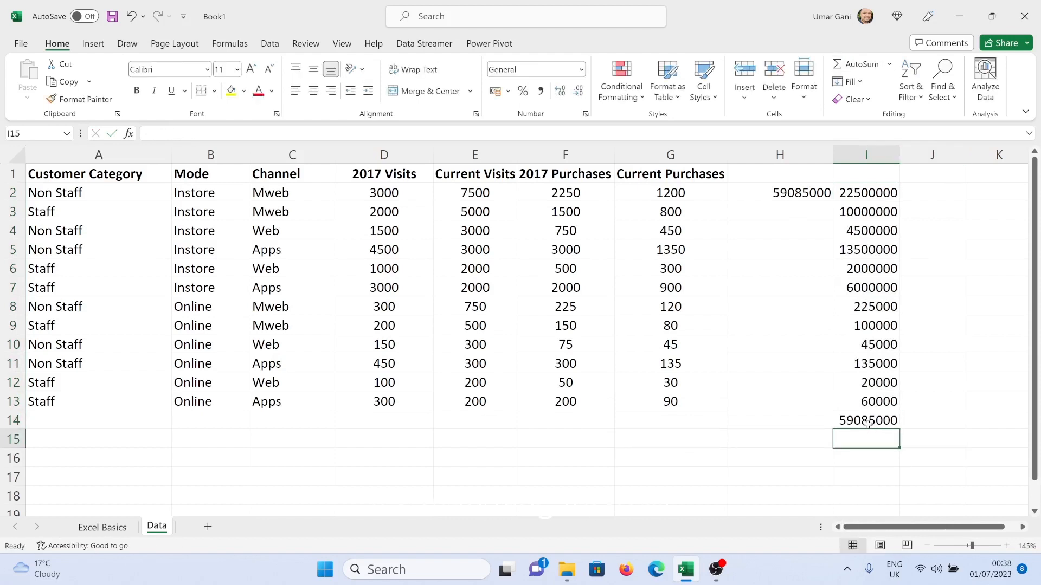
- Compare the total in I14 with the SUMPRODUCT result in H2, and clear the range H2:I14
left_click(871, 424)
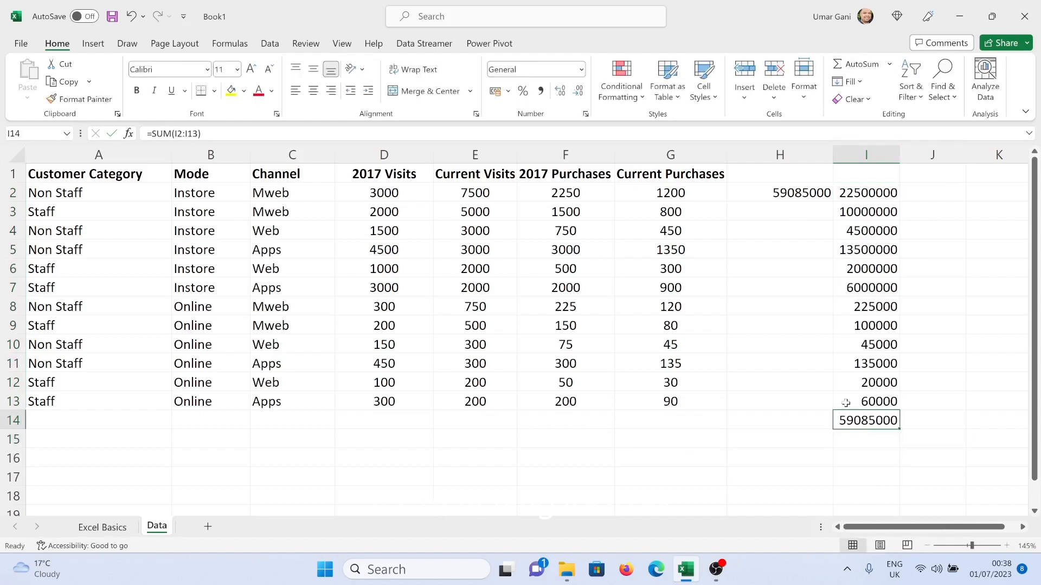
left_click(808, 196, "ctrl")
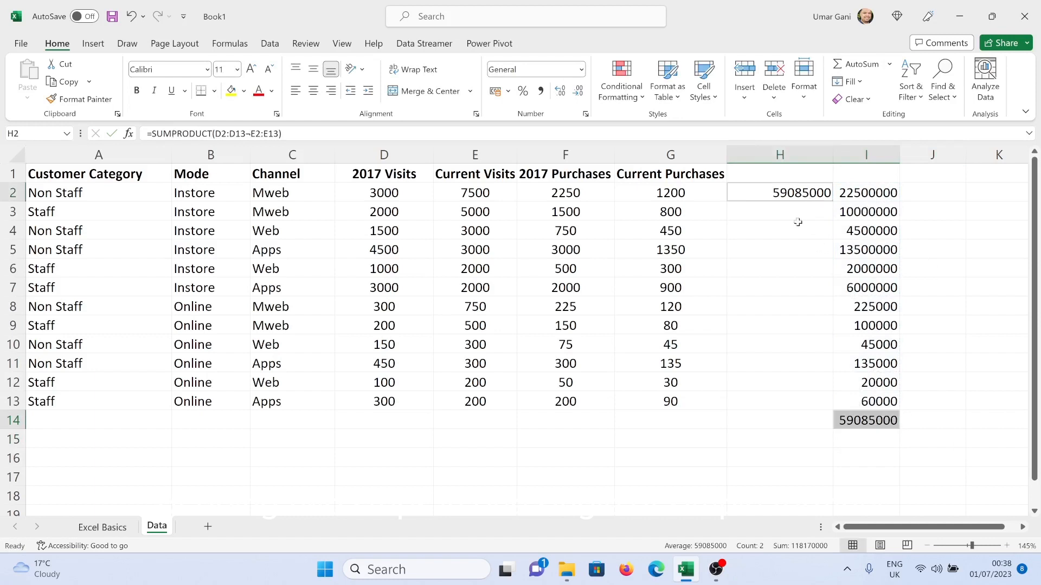
left_click(789, 190)
left_click(793, 232)
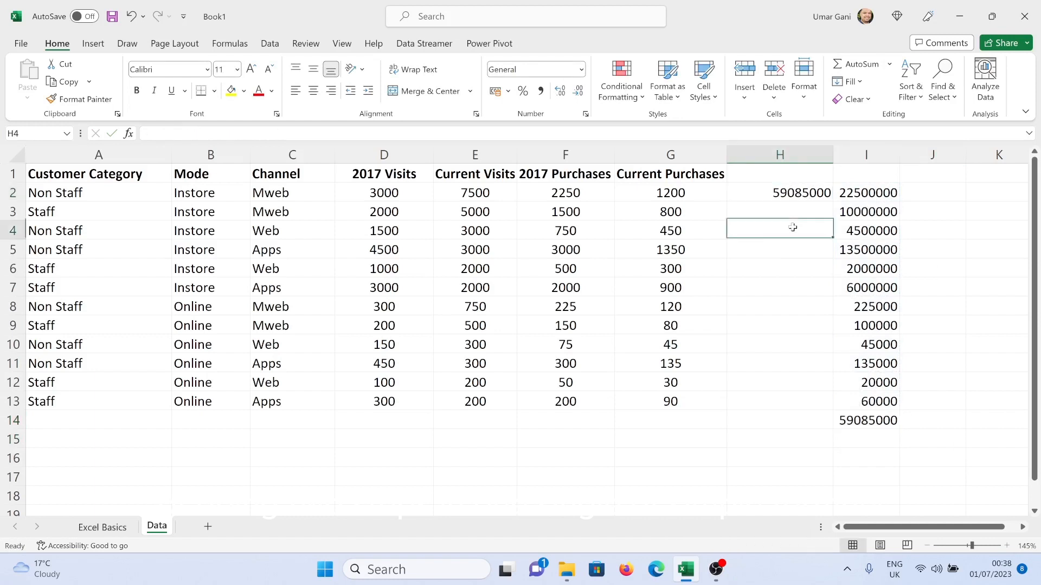
left_click(781, 194)
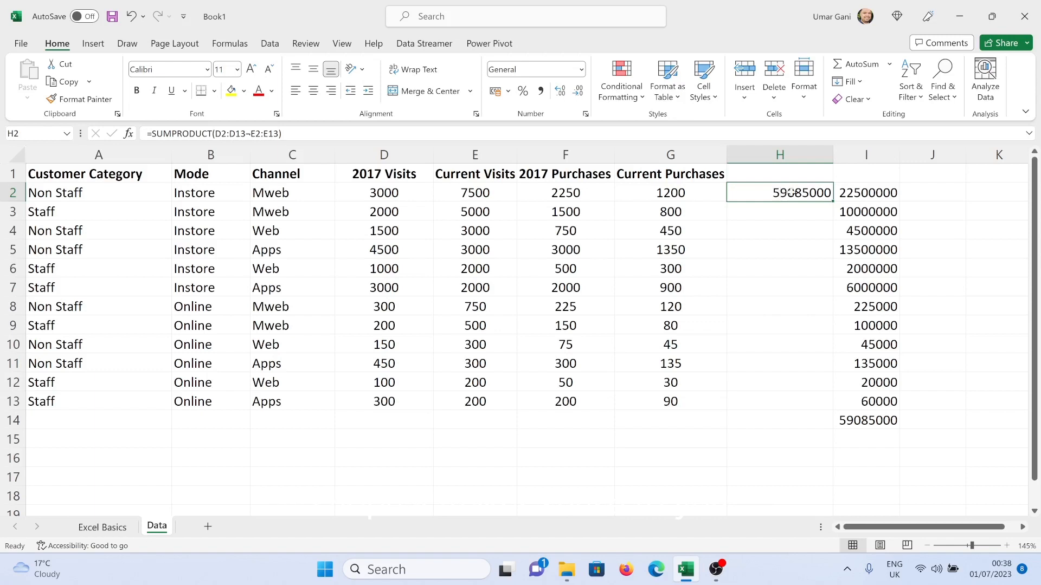
left_click_drag(791, 193, 862, 420)
key("Delete")
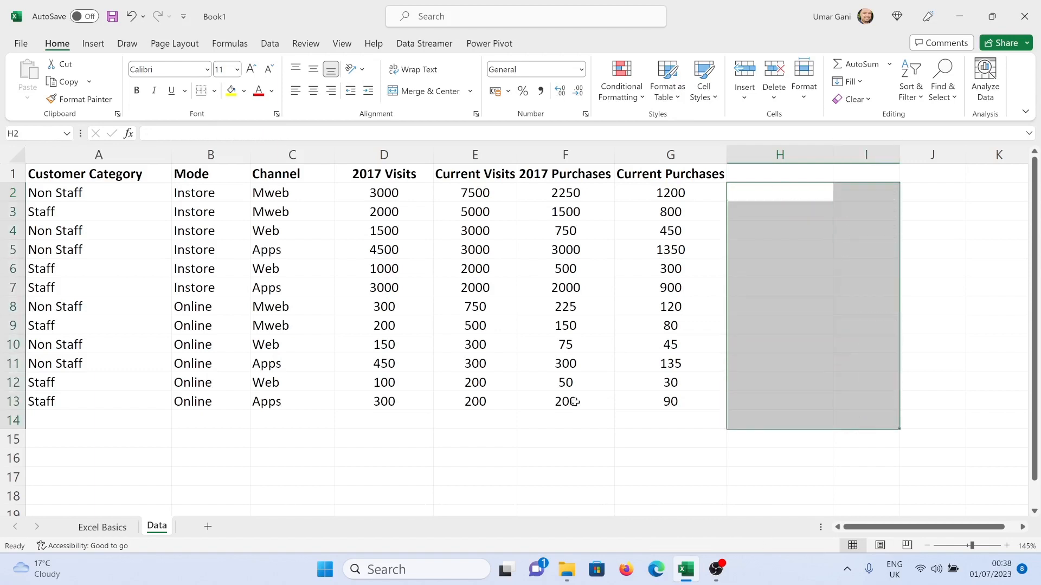
- Select the Data Validation topic in cell A14 of the Excel Basics sheet and return to the Data sheet
left_click(126, 527)
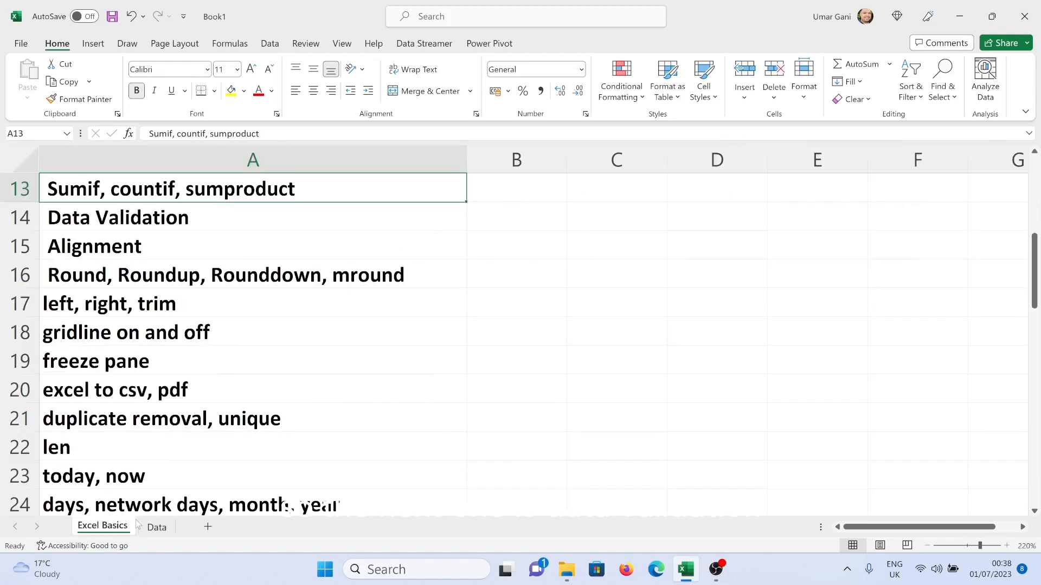
left_click(145, 227)
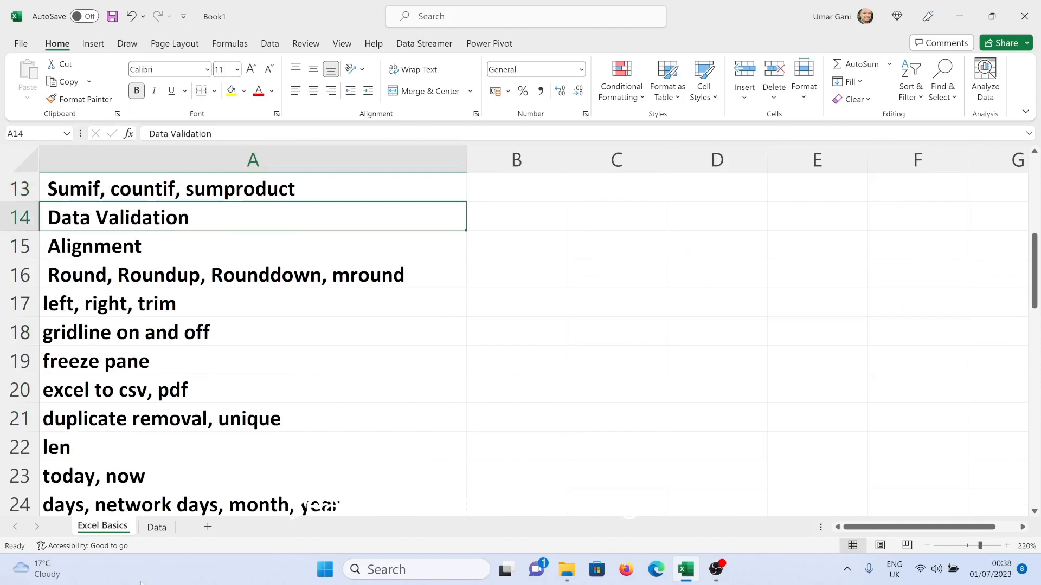
left_click(156, 527)
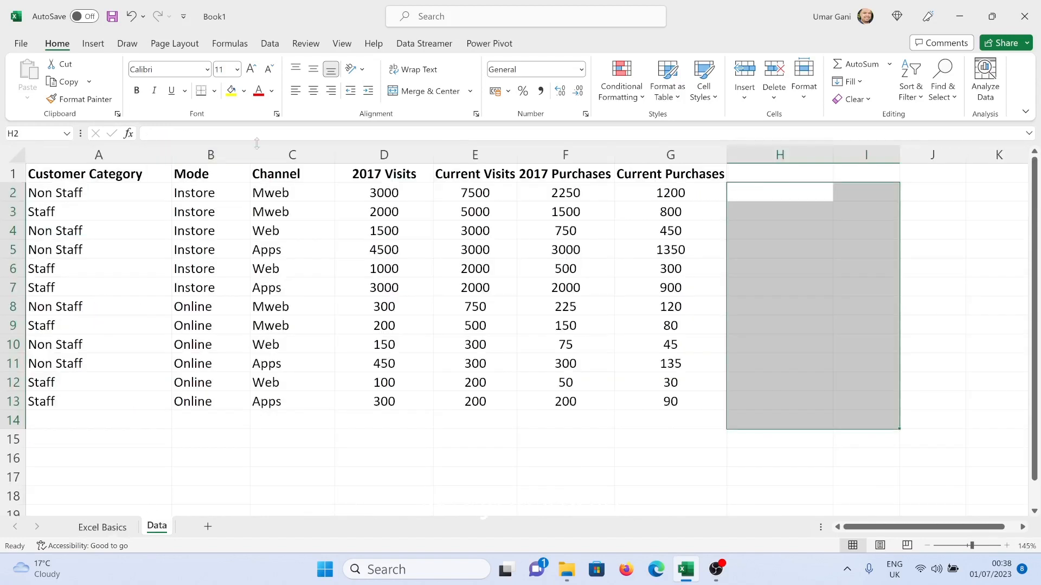
left_click(225, 443)
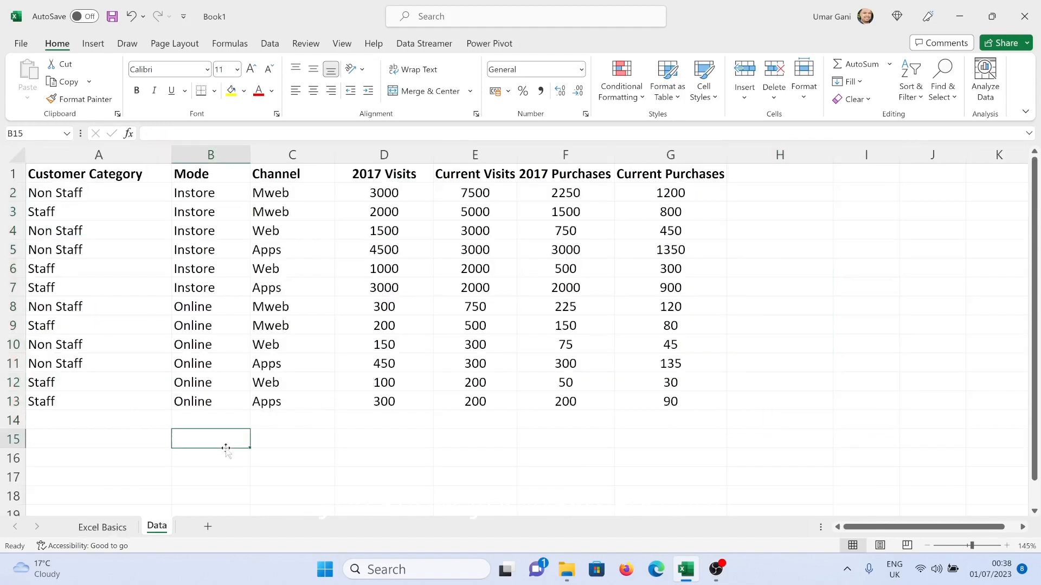
scroll(209, 385, "down", 2)
left_click(68, 371)
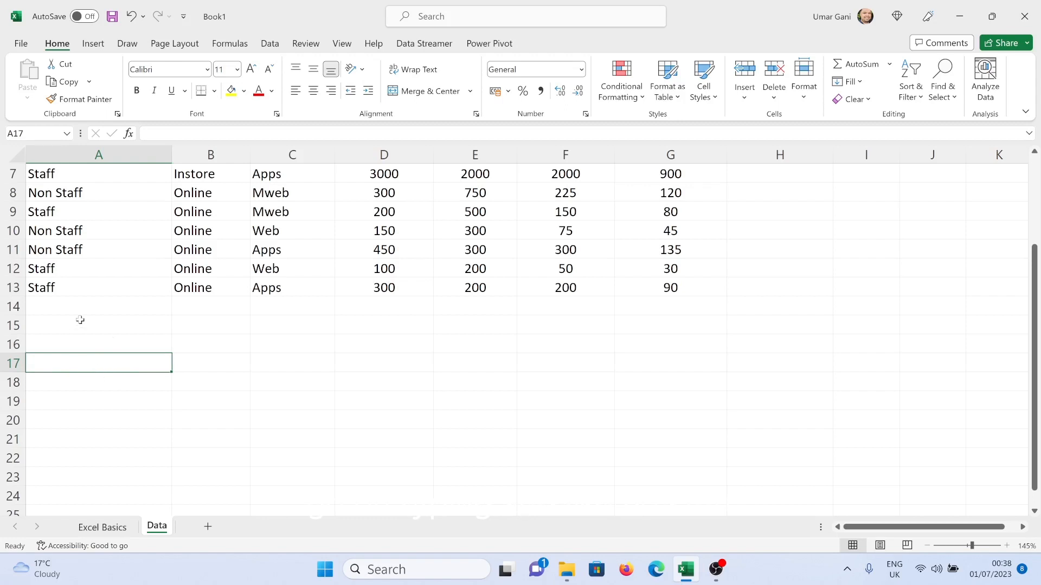
scroll(124, 358, "up", 1)
scroll(103, 364, "up", 1)
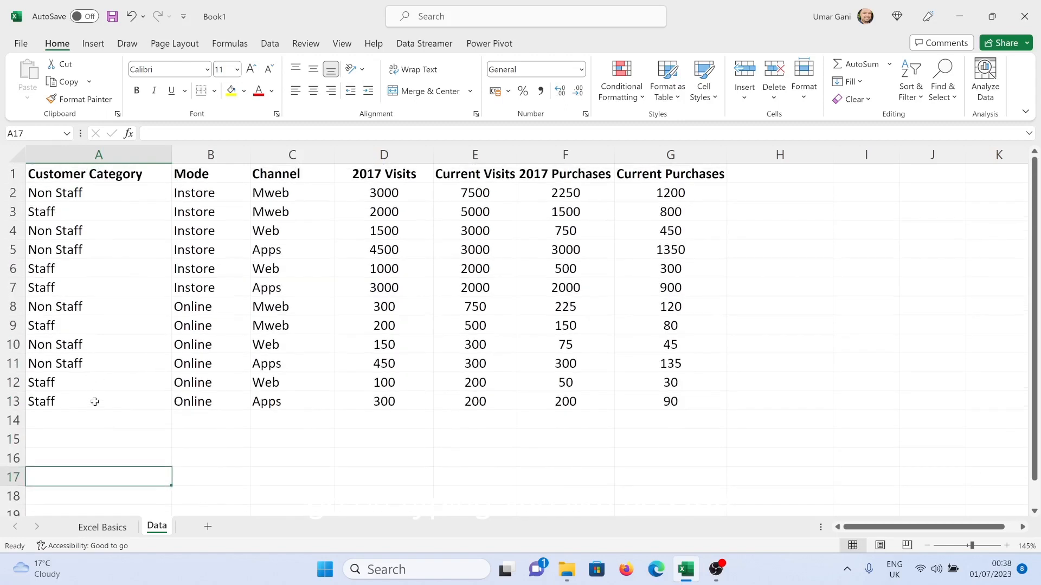
left_click(88, 421)
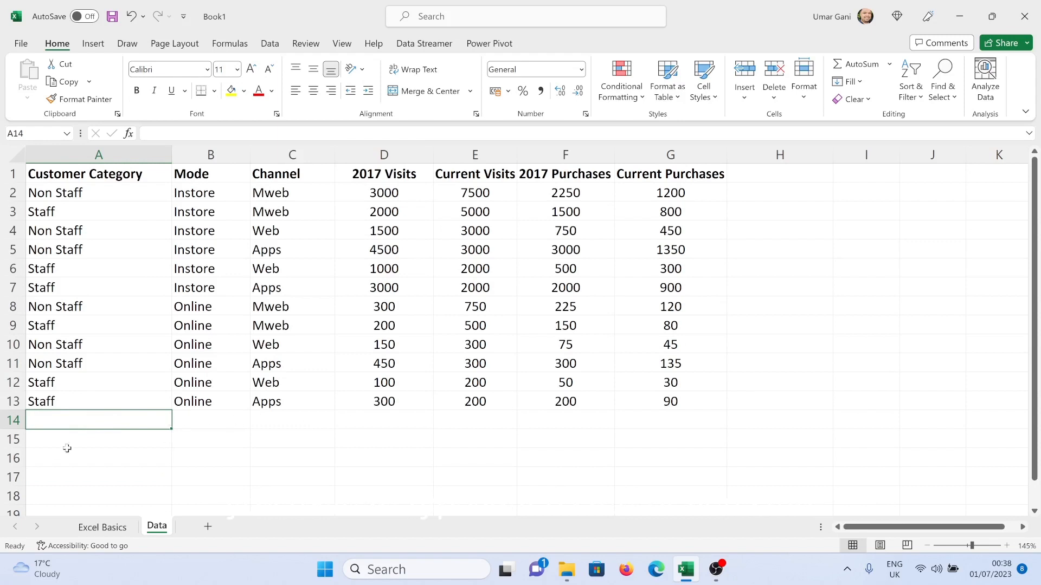
type("S")
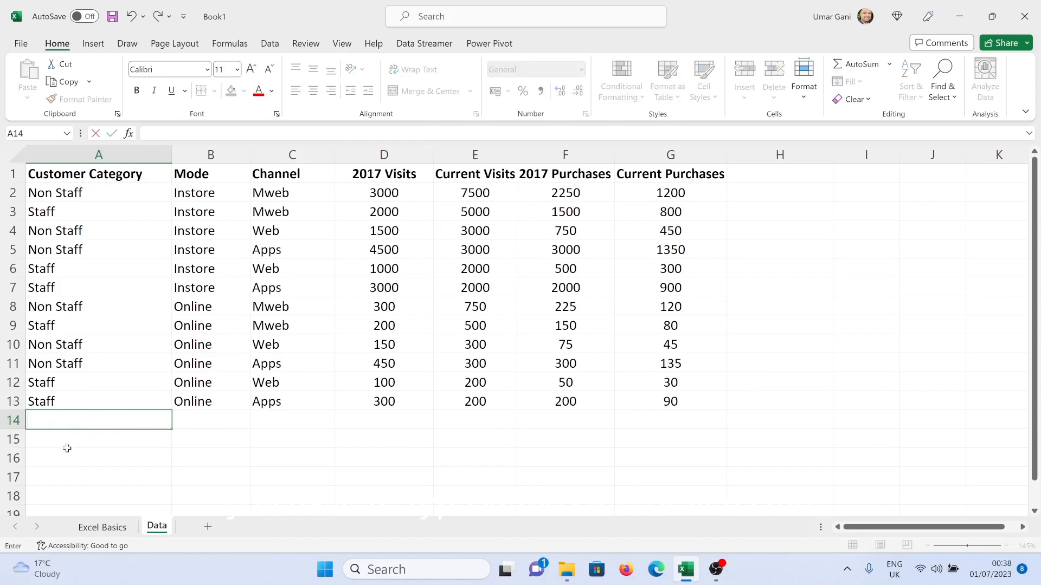
left_click(52, 453)
- Copy the Customer Category entries A2:A13 into column I, starting at cell I2
left_click_drag(102, 193, 100, 404)
key("ctrl+c")
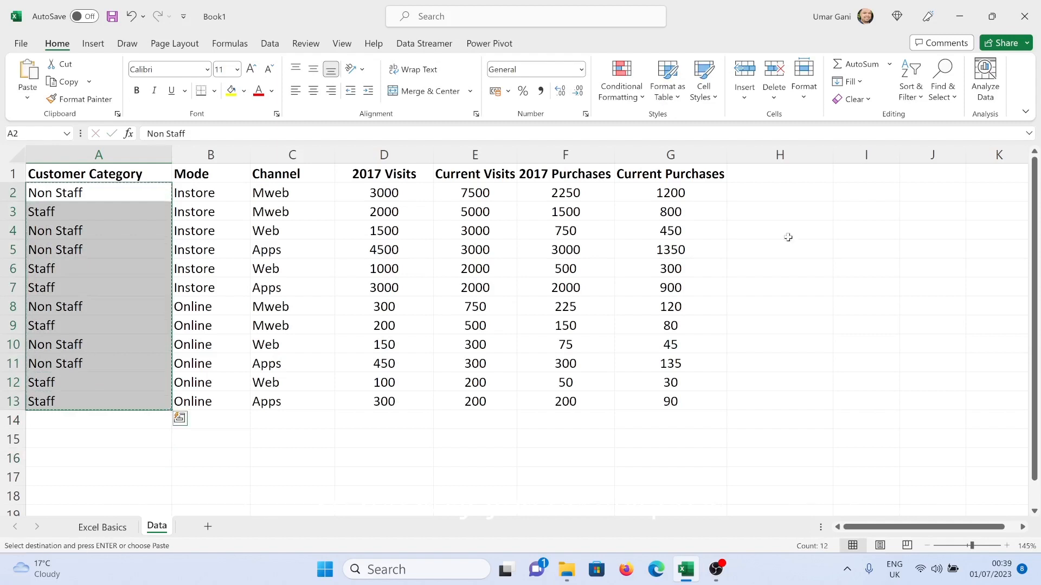
left_click(862, 191)
key("ctrl+v")
- Remove the duplicates from column I to keep only its unique customer categories
left_click(858, 156)
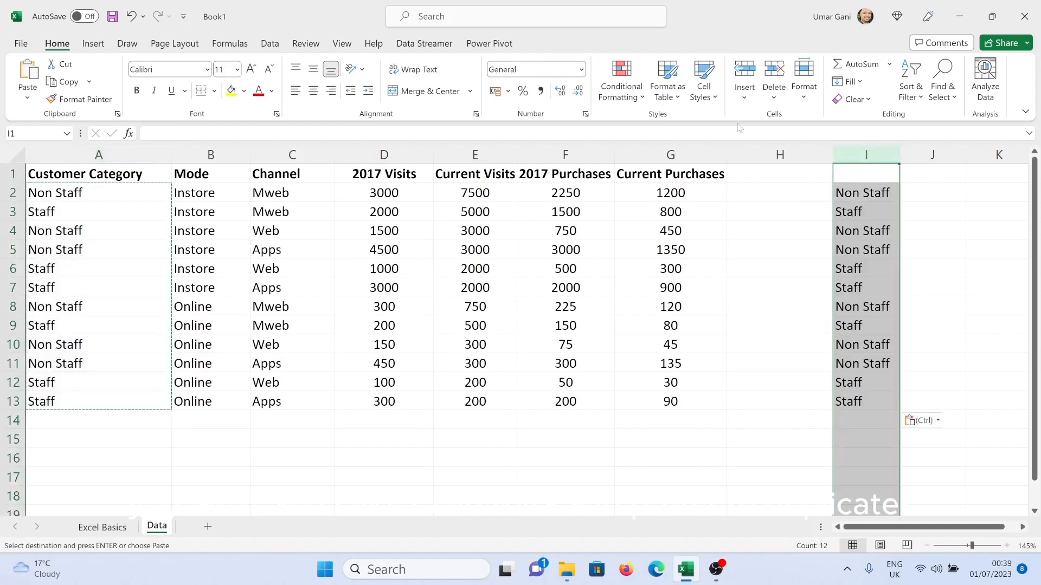
left_click(269, 44)
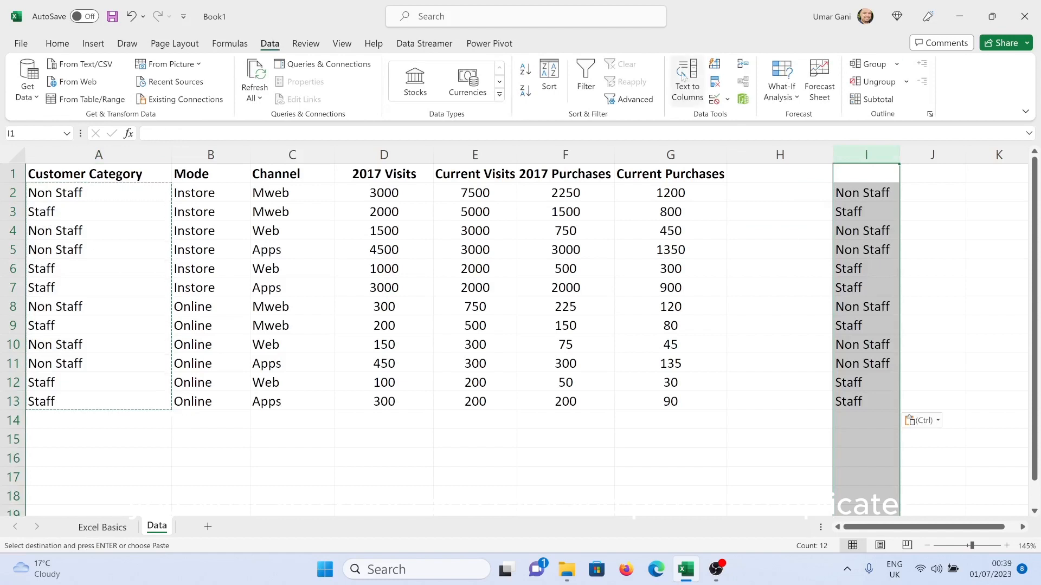
left_click(715, 86)
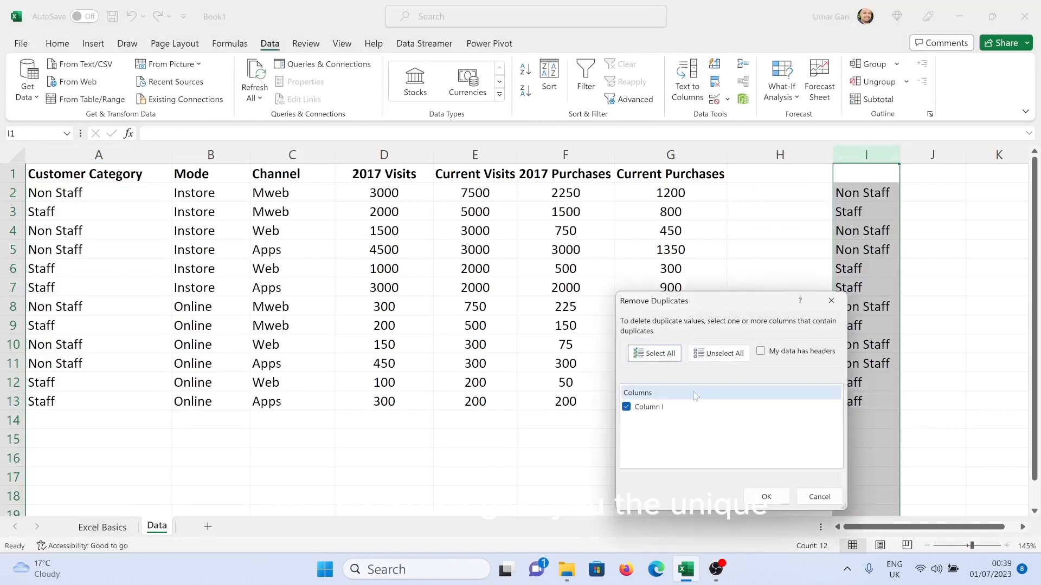
left_click(766, 495)
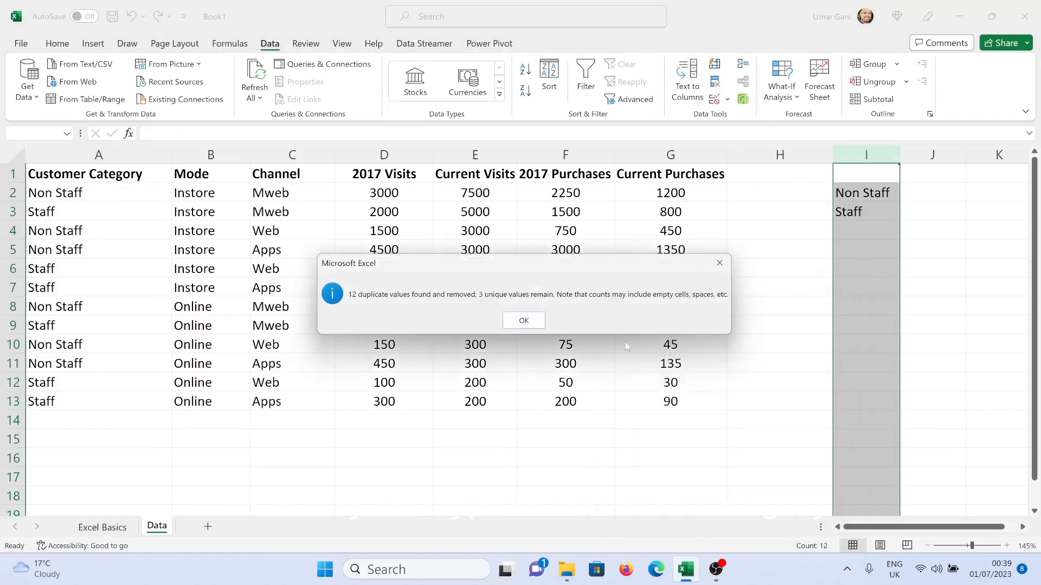
left_click(531, 321)
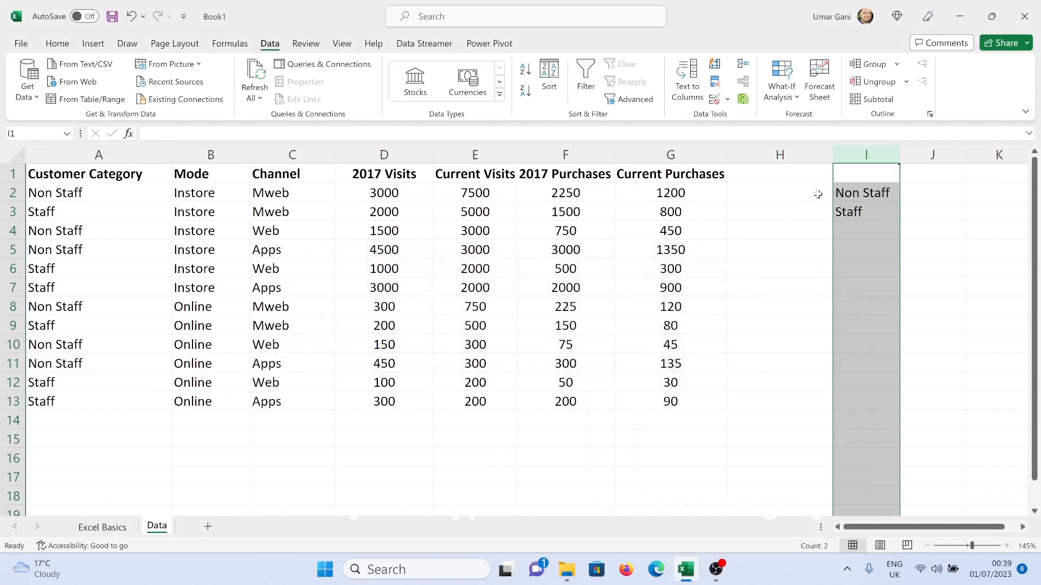
key("Down")
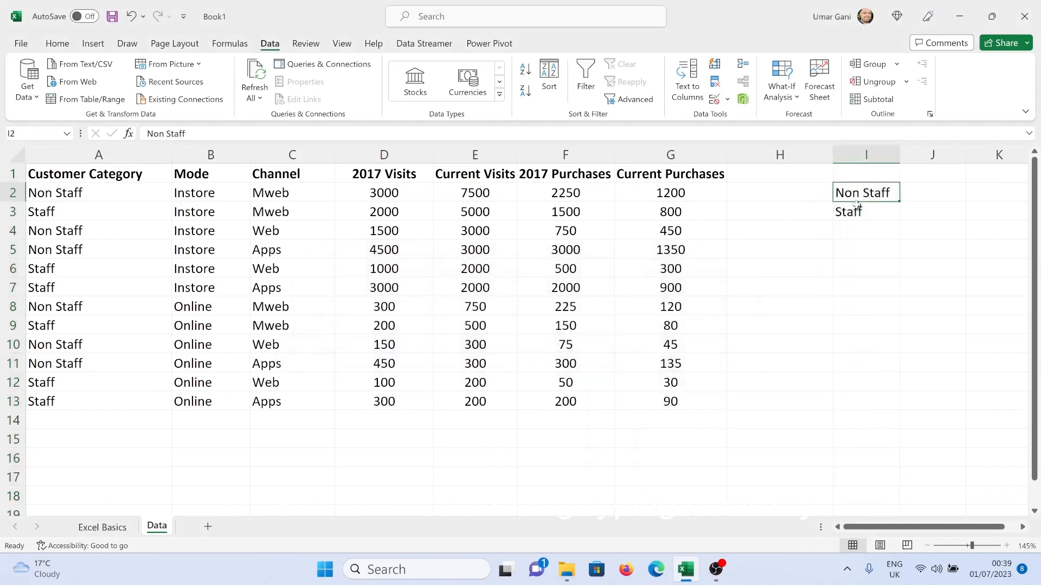
- Apply List data validation to cell A14, using I2:I3 as the source
left_click(87, 417)
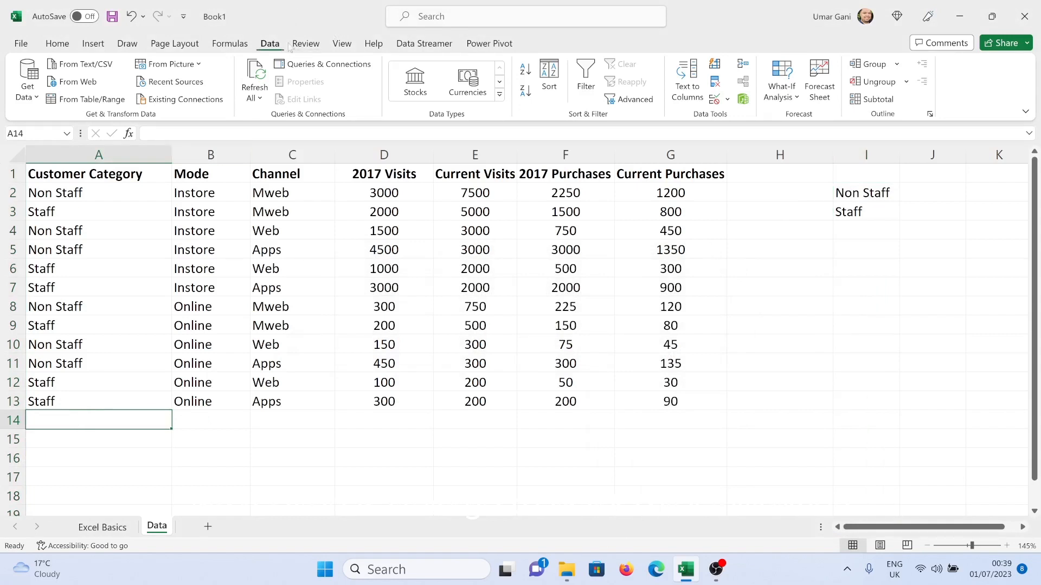
left_click(726, 98)
left_click(744, 118)
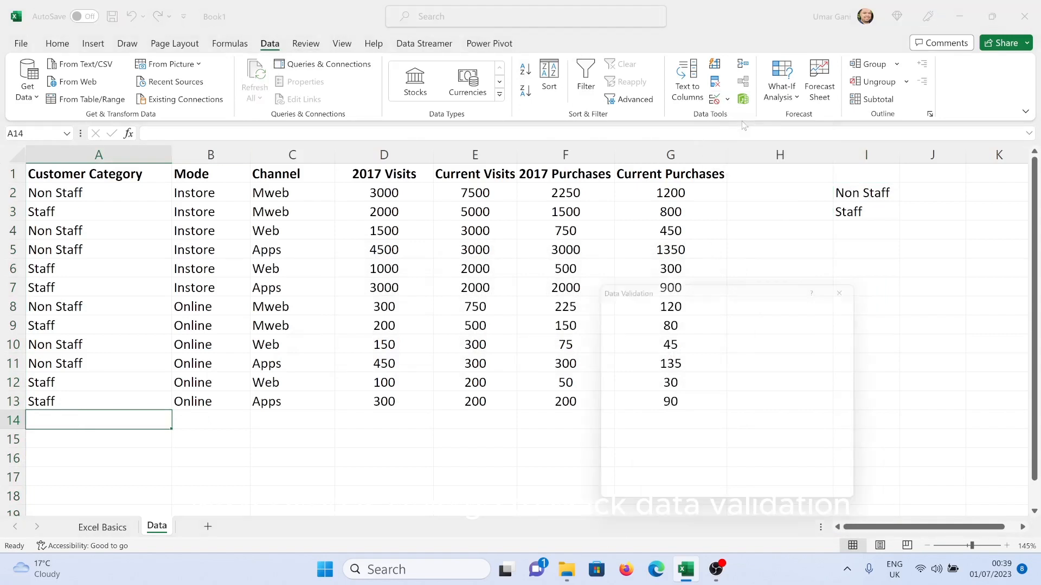
left_click(803, 270)
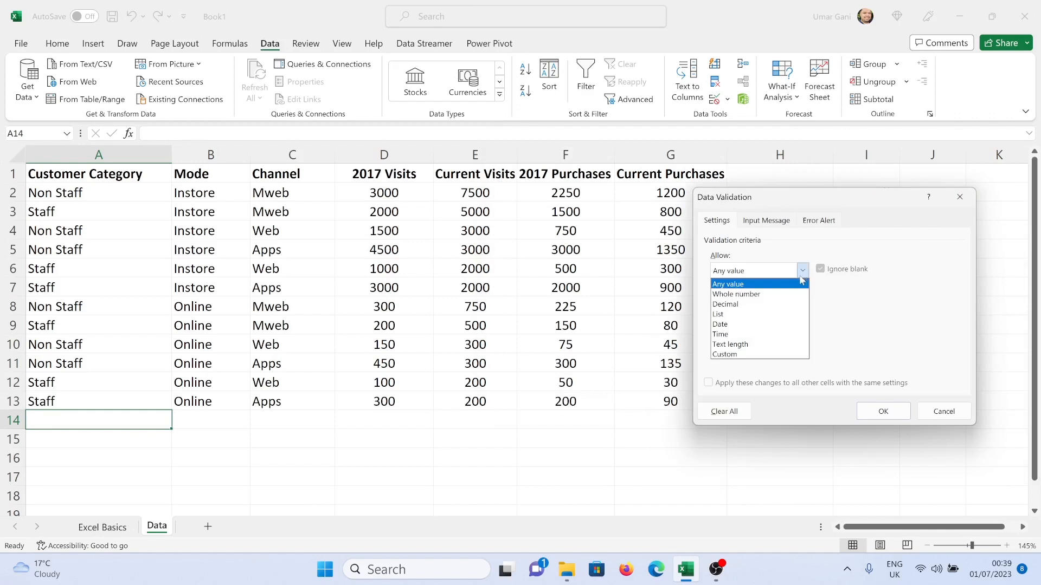
left_click(772, 314)
left_click(883, 332)
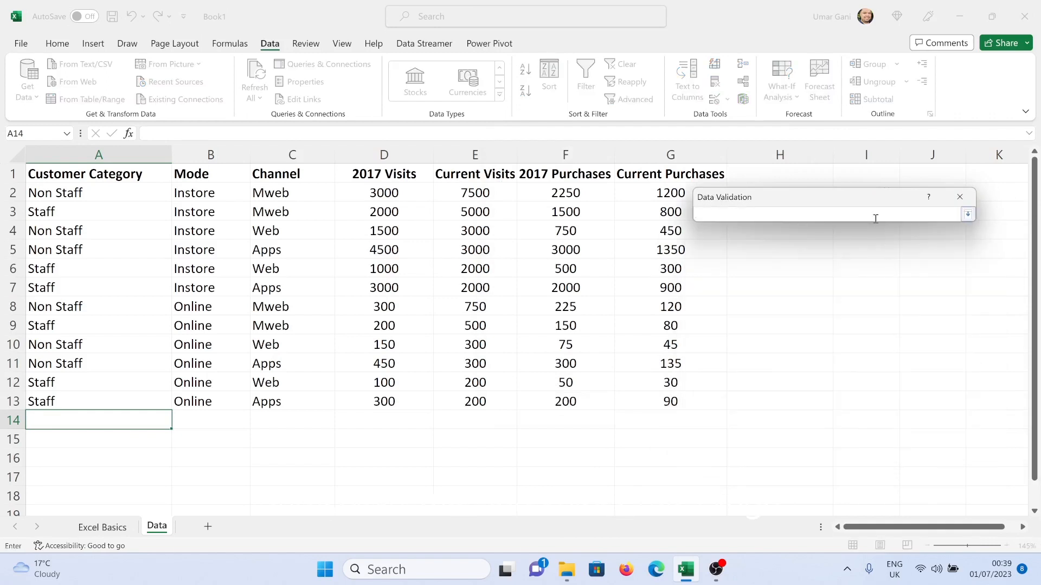
mouse_move(875, 203)
left_mouse_down()
mouse_move(847, 213)
mouse_move(866, 217)
left_mouse_up()
key("Return")
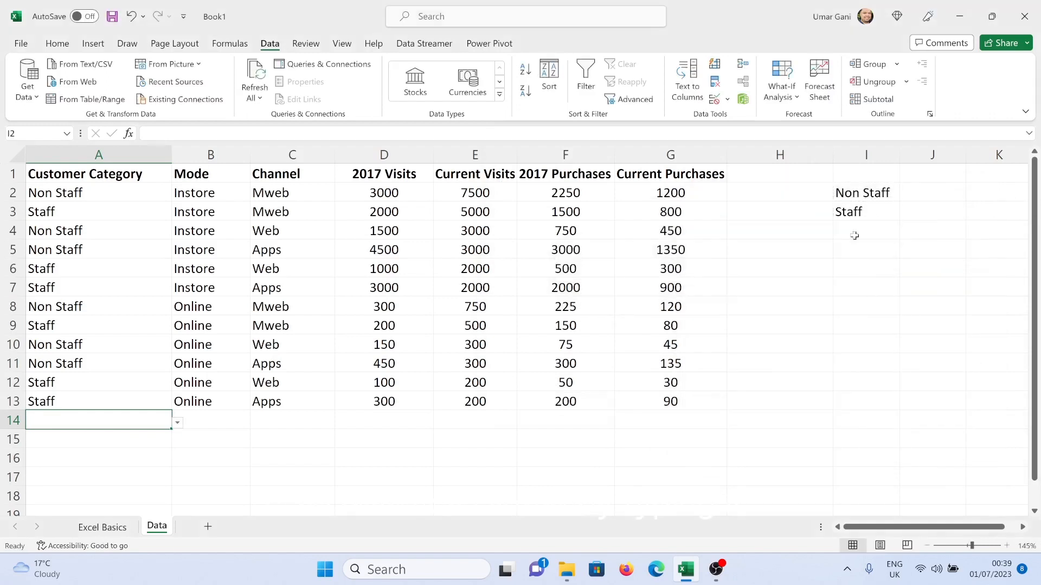
- Choose Staff from the validation list in A14 and copy the cell into A15:A18
left_click(177, 423)
left_click(140, 448)
key("ctrl+c")
left_click_drag(142, 438, 138, 489)
key("ctrl+v")
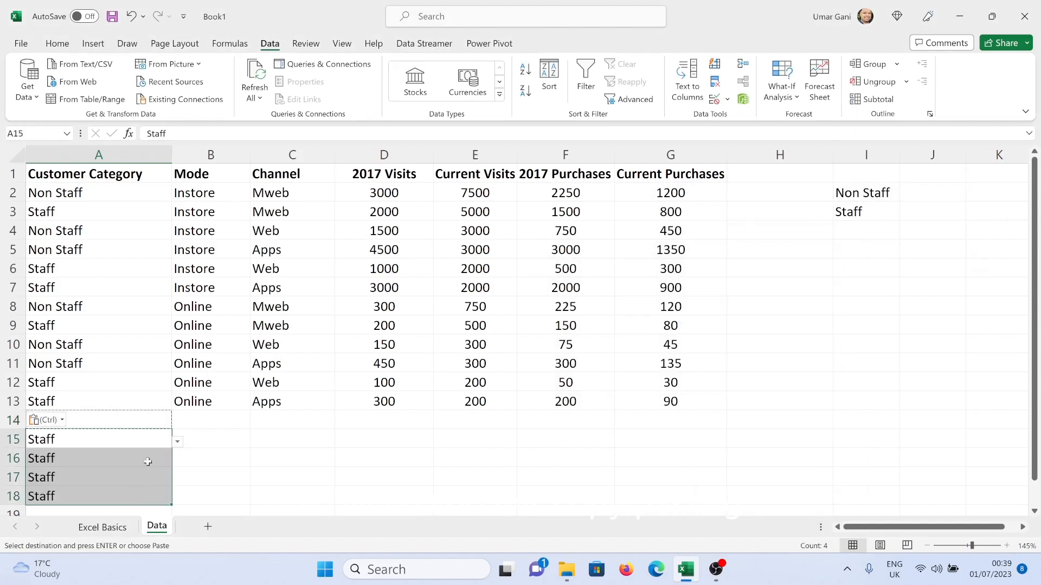
- Choose Non Staff for cell A15 and Staff for cell A16 from their validation lists
left_click(191, 459)
left_click(132, 444)
left_click(177, 442)
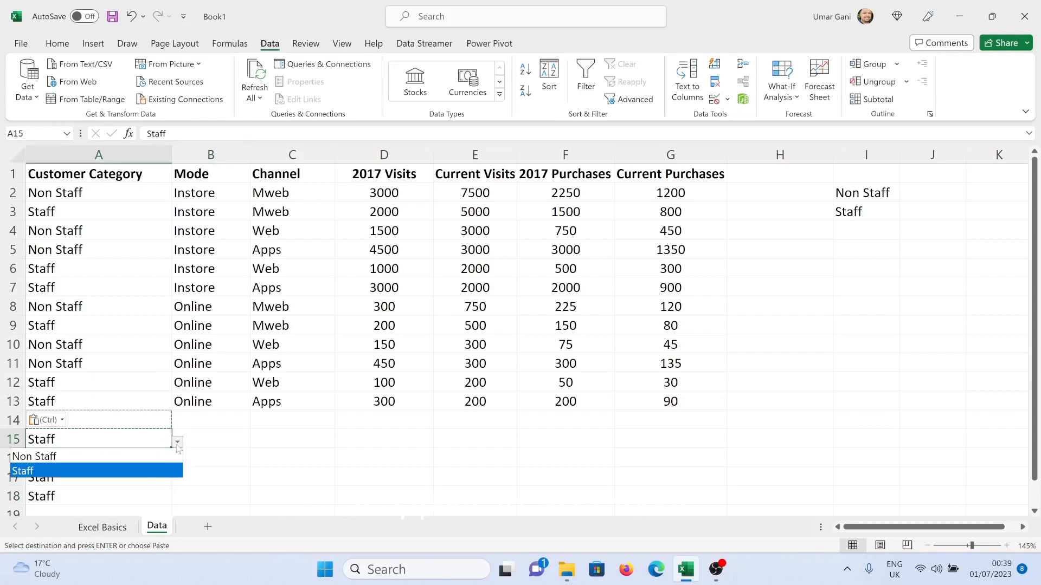
left_click(142, 457)
left_click(159, 459)
left_click(178, 460)
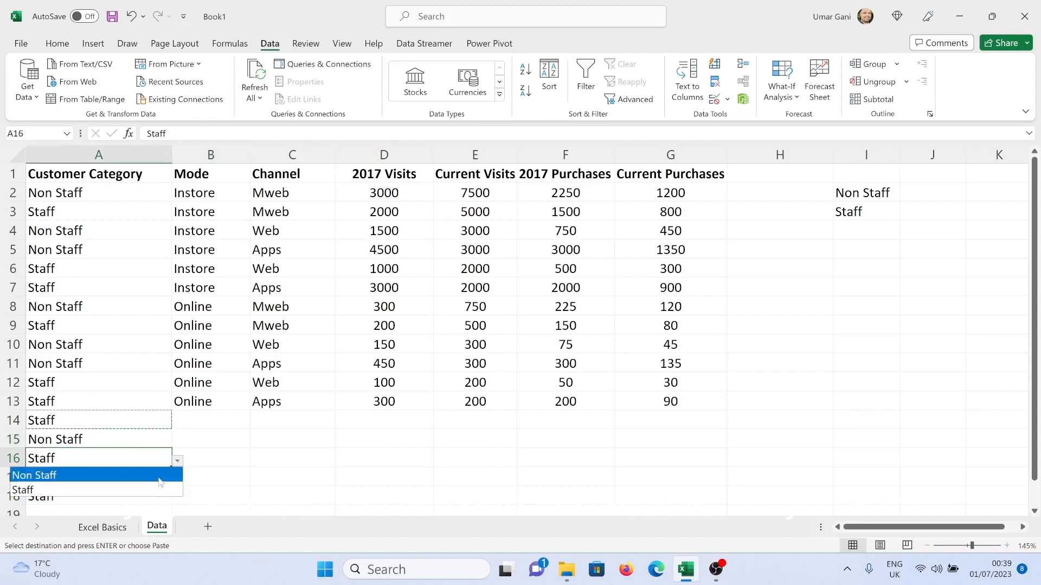
left_click(160, 486)
left_click(265, 473)
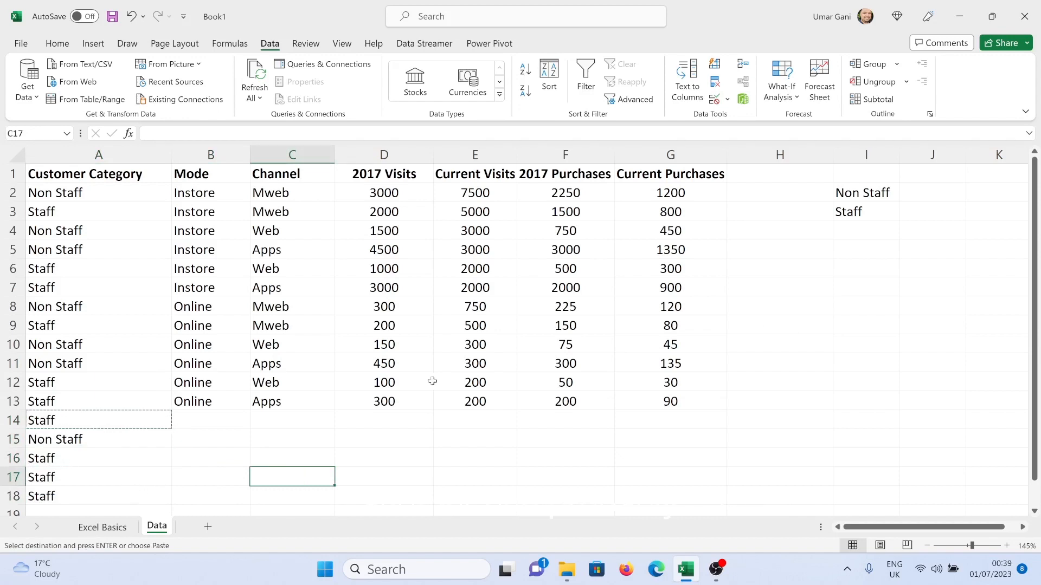
- Apply Whole number data validation to D14:D18 with the between condition, entering a minimum and a maximum
left_click_drag(388, 194, 374, 404)
scroll(377, 467, "down", 2)
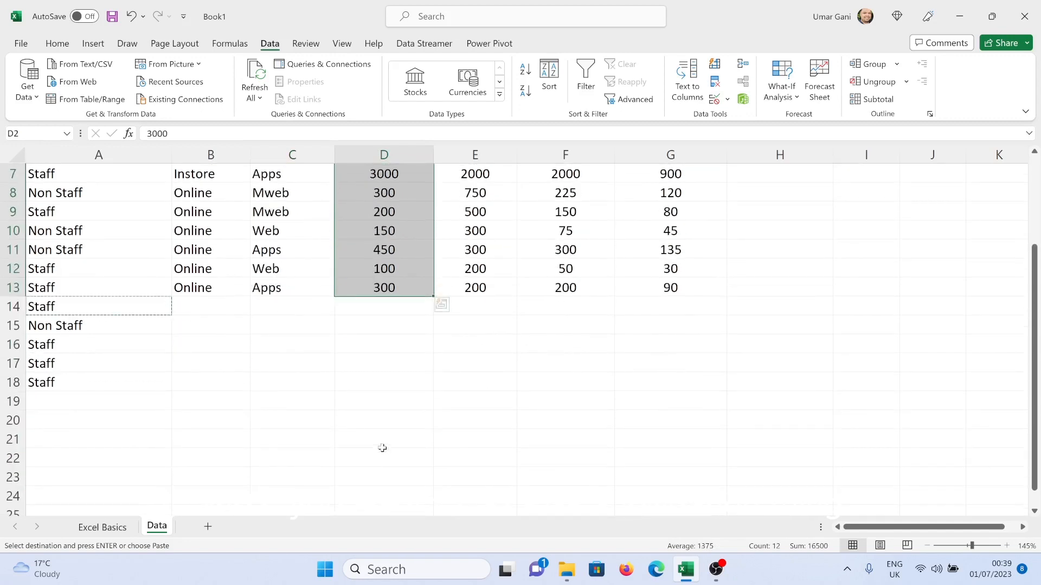
left_click(386, 307)
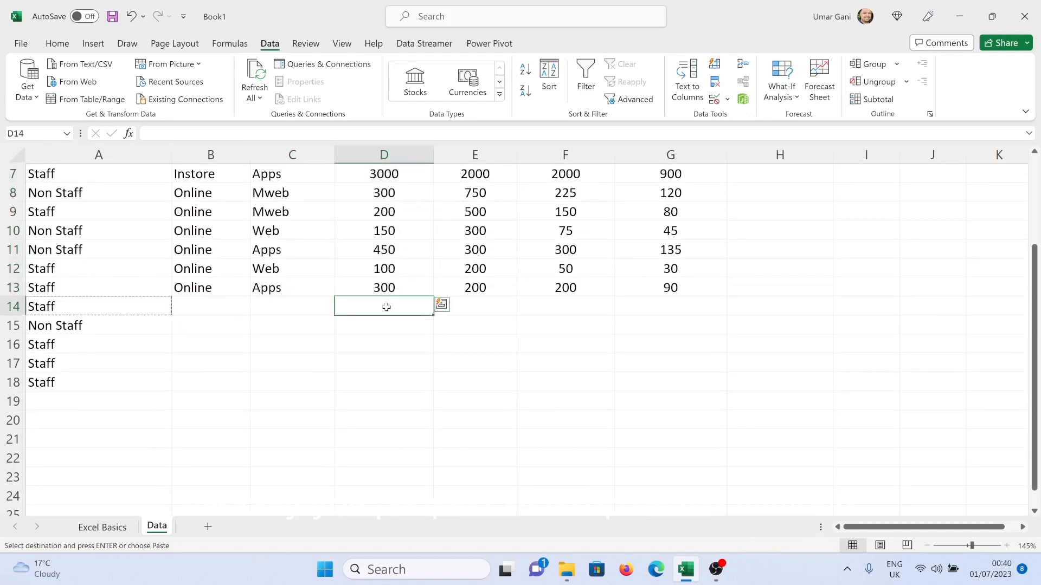
left_click_drag(386, 307, 388, 374)
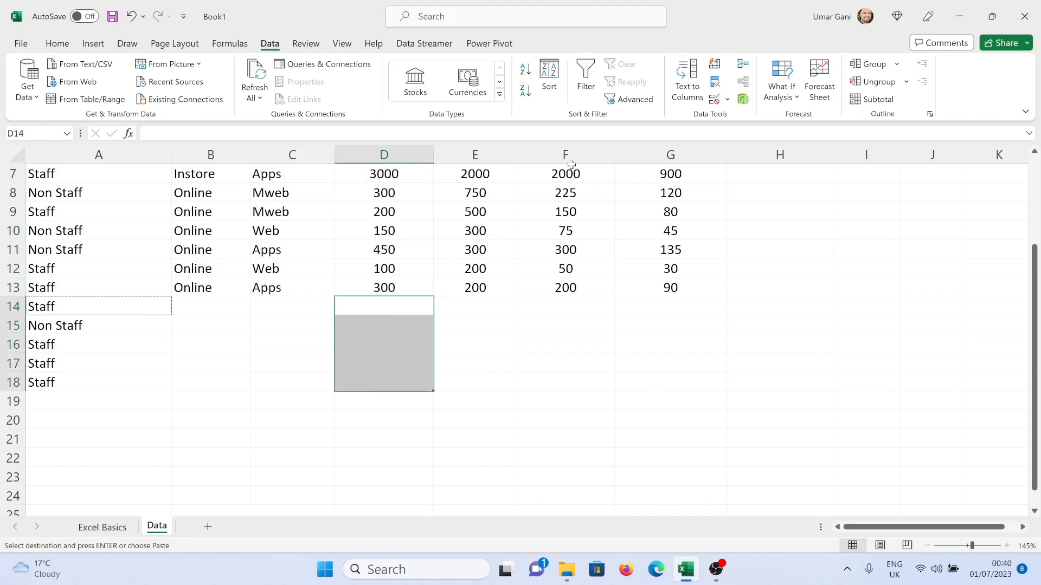
left_click(726, 99)
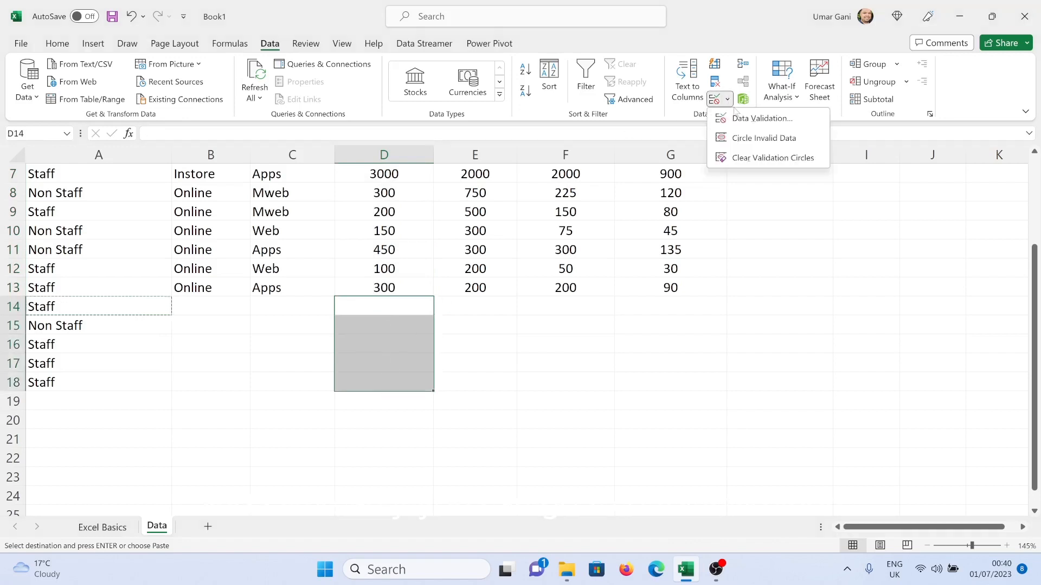
left_click(740, 119)
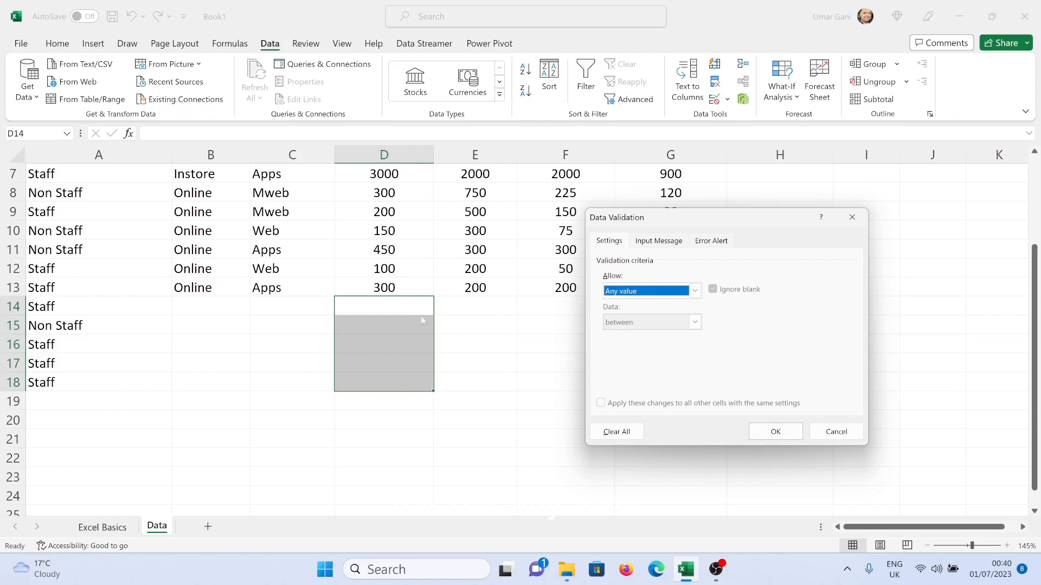
left_click(695, 292)
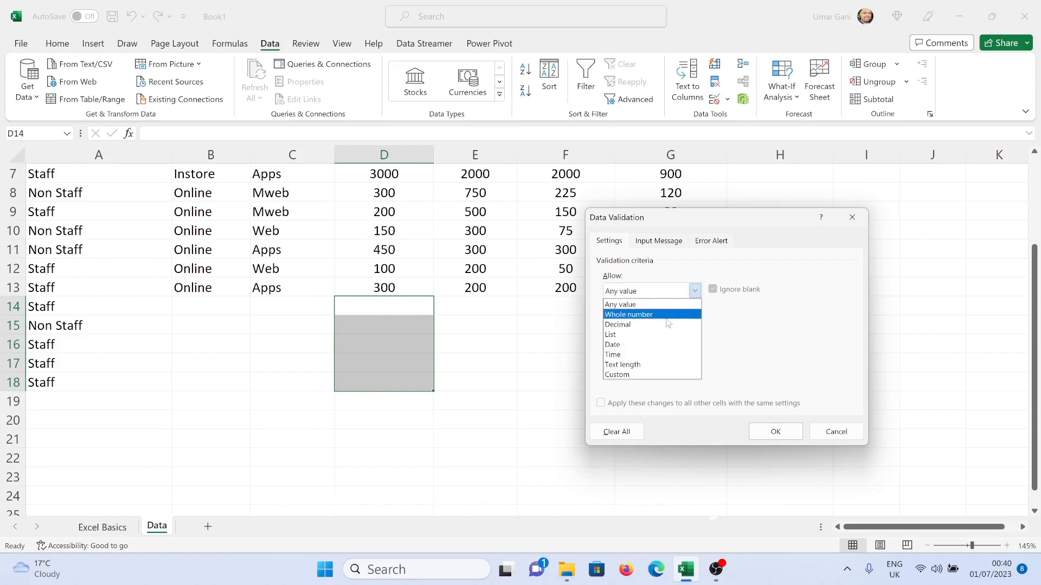
left_click(677, 315)
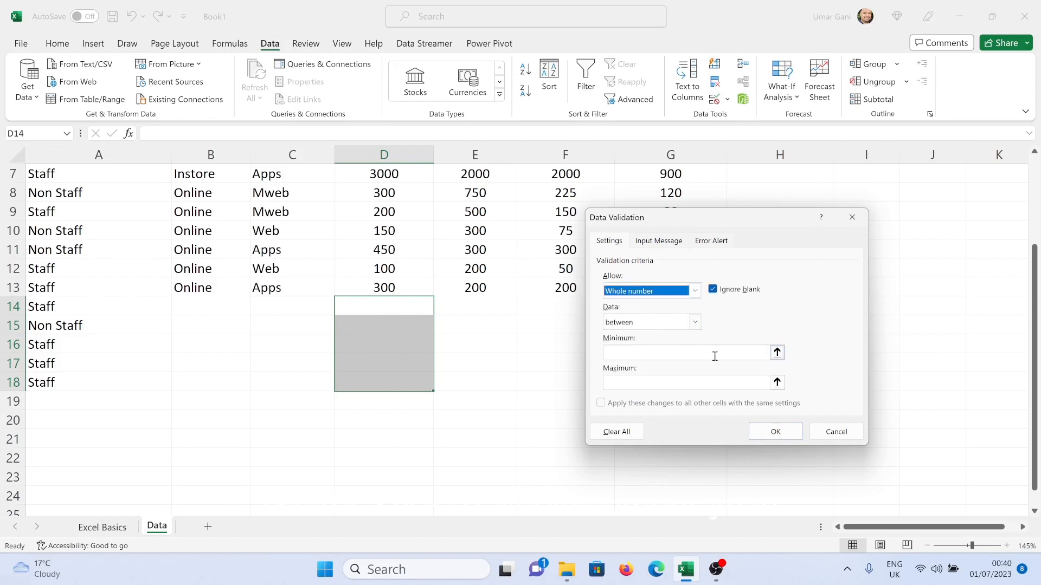
left_click(633, 353)
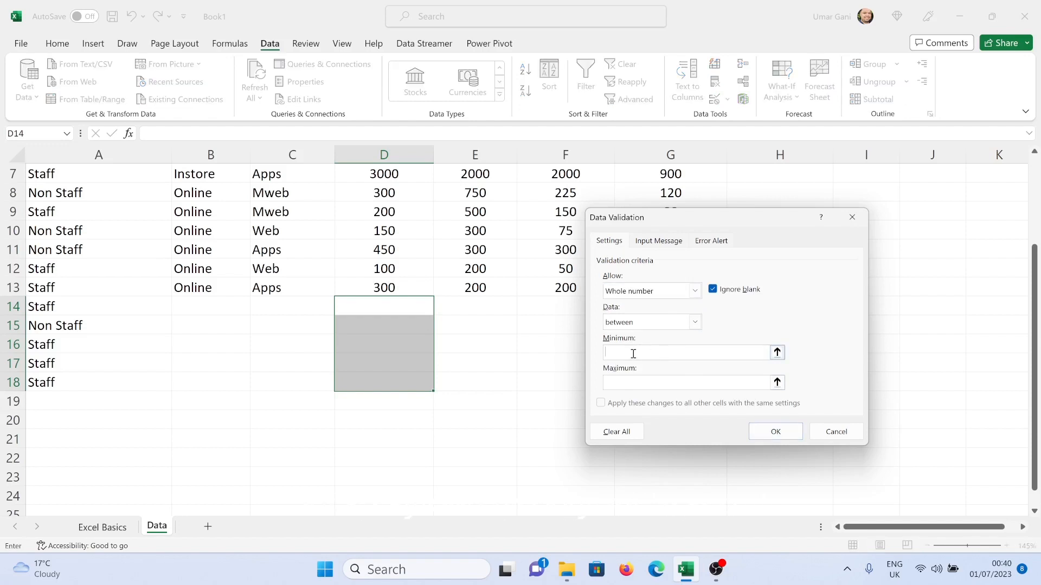
left_click(639, 388)
key("Return")
- Try to enter .1 in cell D14 to test the whole number rule
left_click(415, 305)
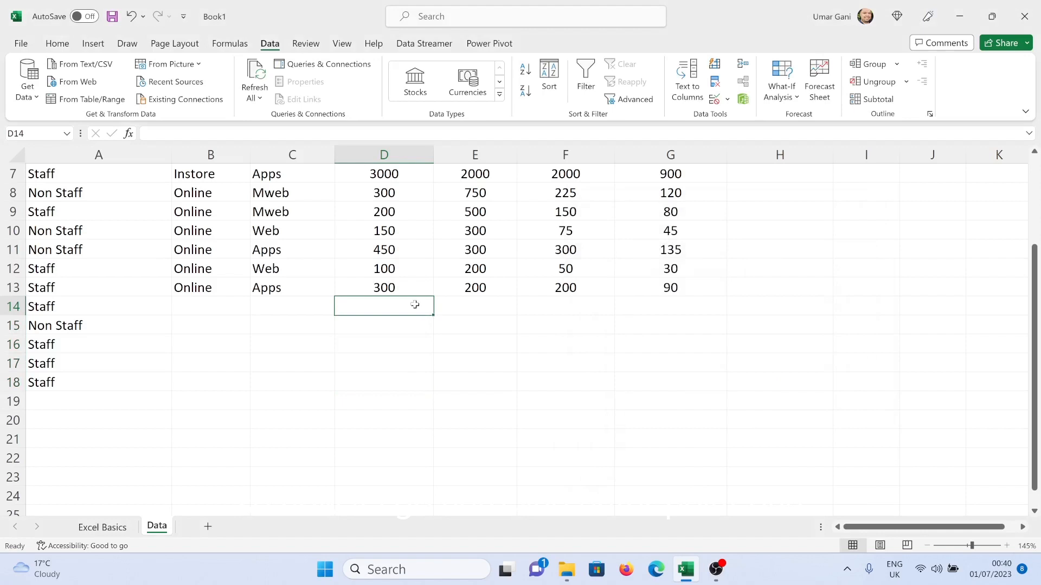
type(".1")
key("Return")
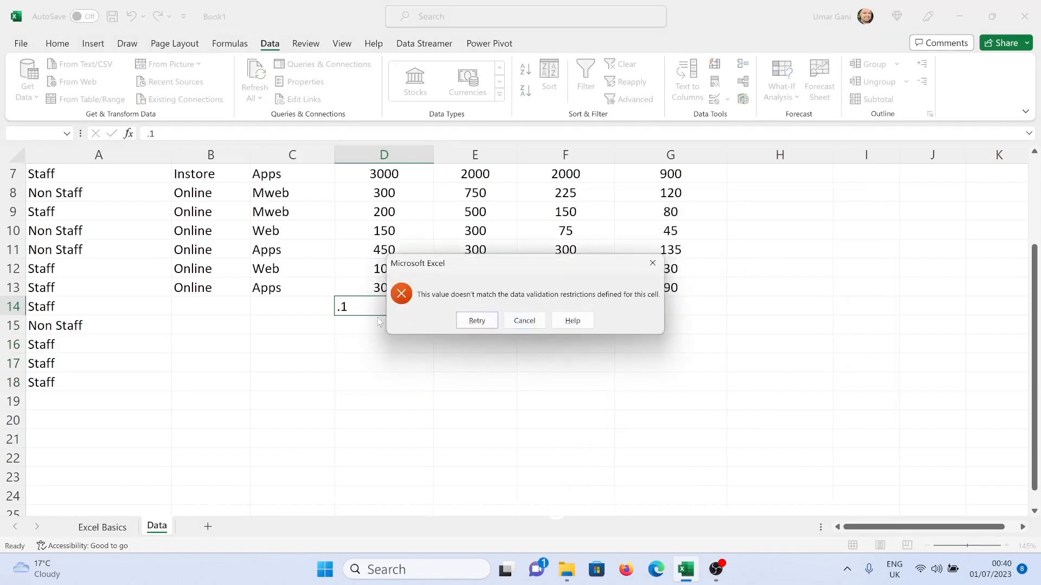
left_click(540, 324)
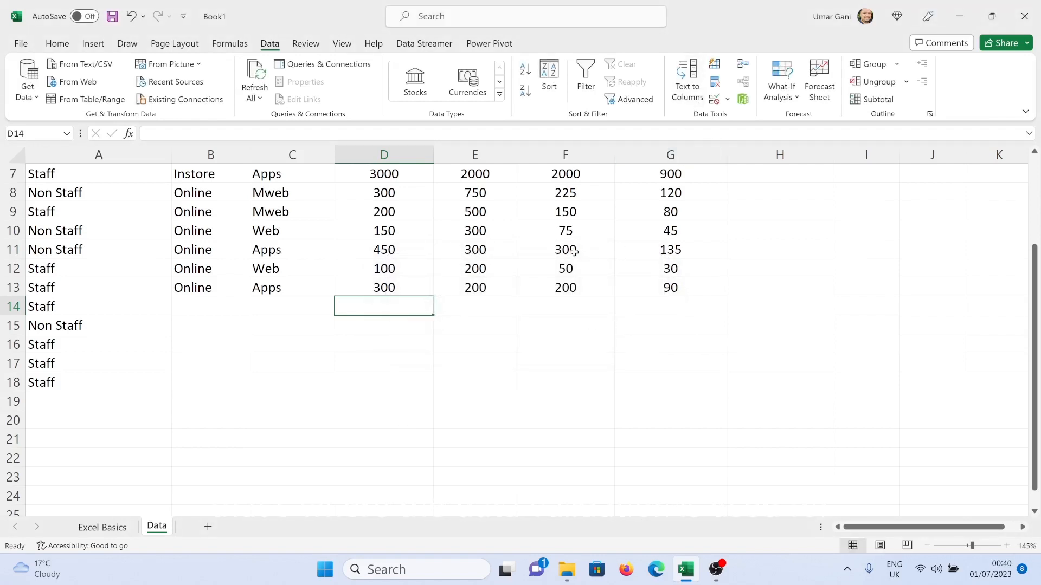
- Apply right, left and finally centre horizontal alignment to A1:G18 on the Data sheet
left_click(118, 529)
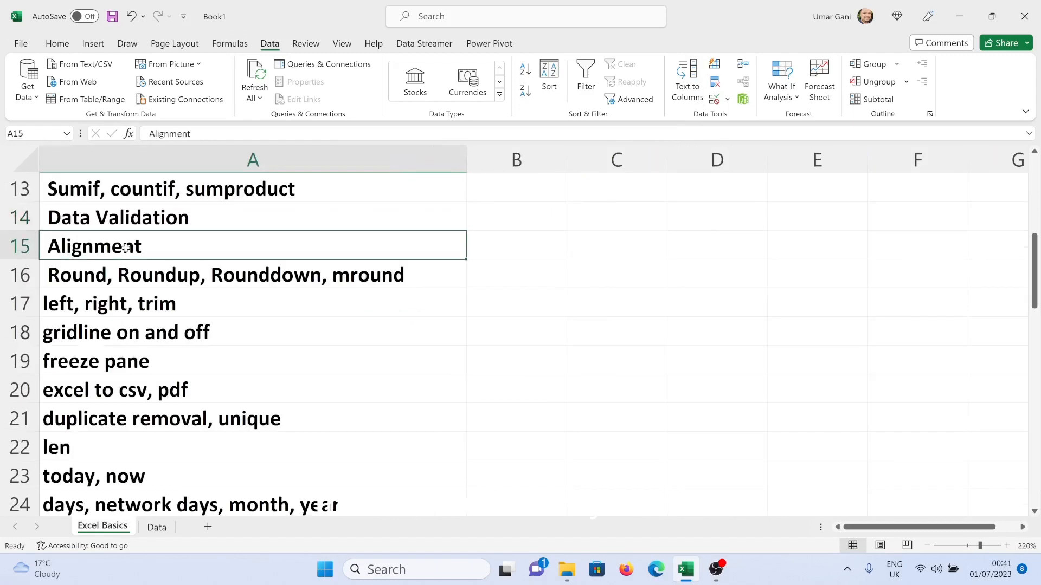
left_click(157, 527)
scroll(395, 389, "up", 2)
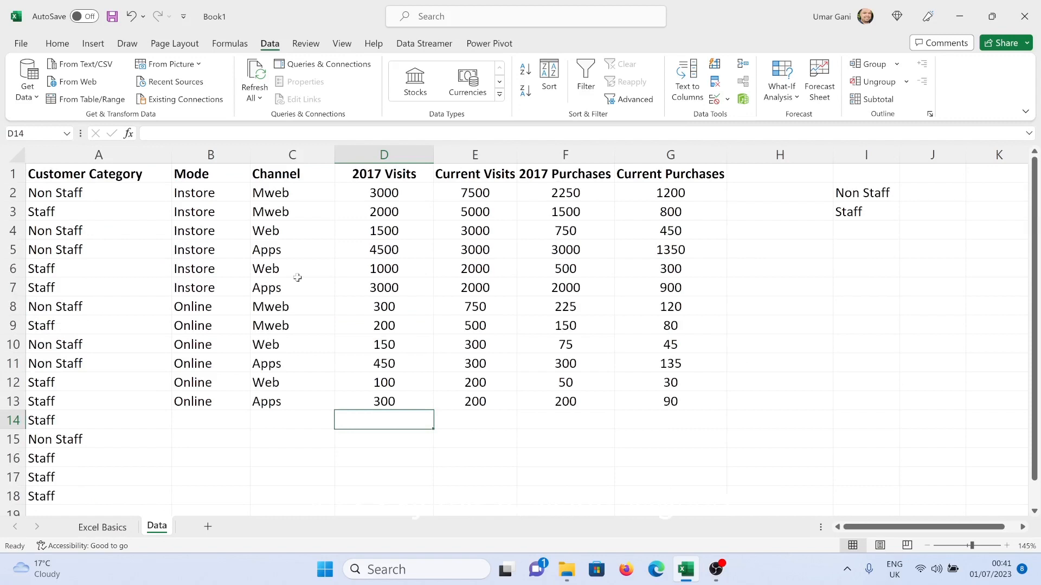
left_click(219, 198)
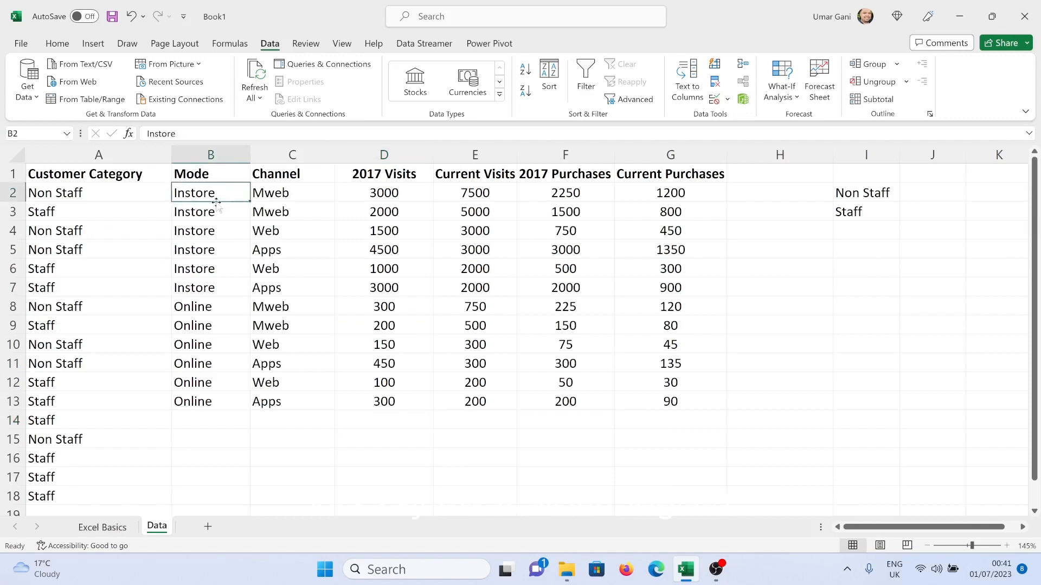
left_click(57, 44)
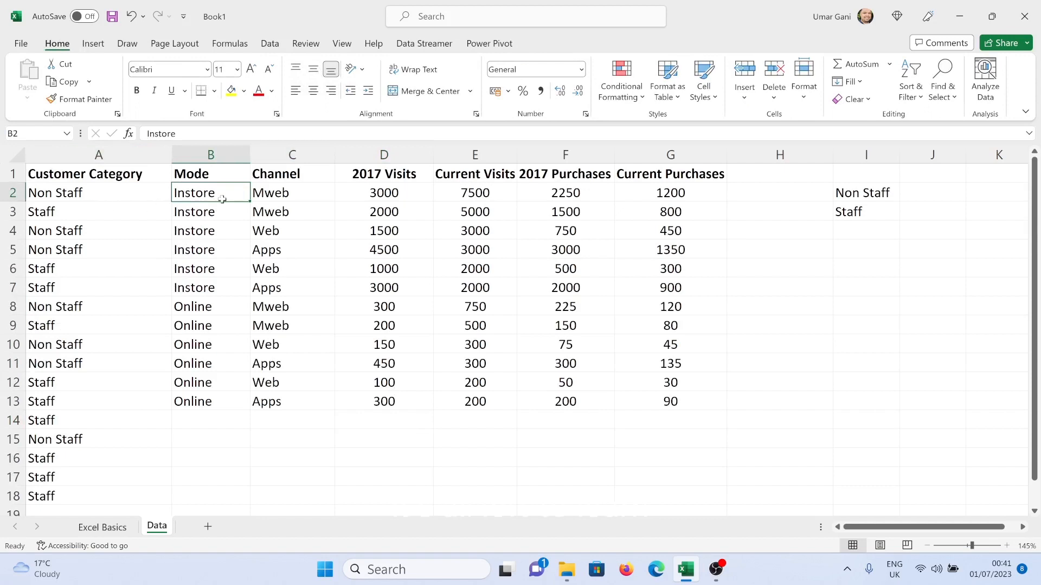
left_click_drag(111, 174, 629, 464)
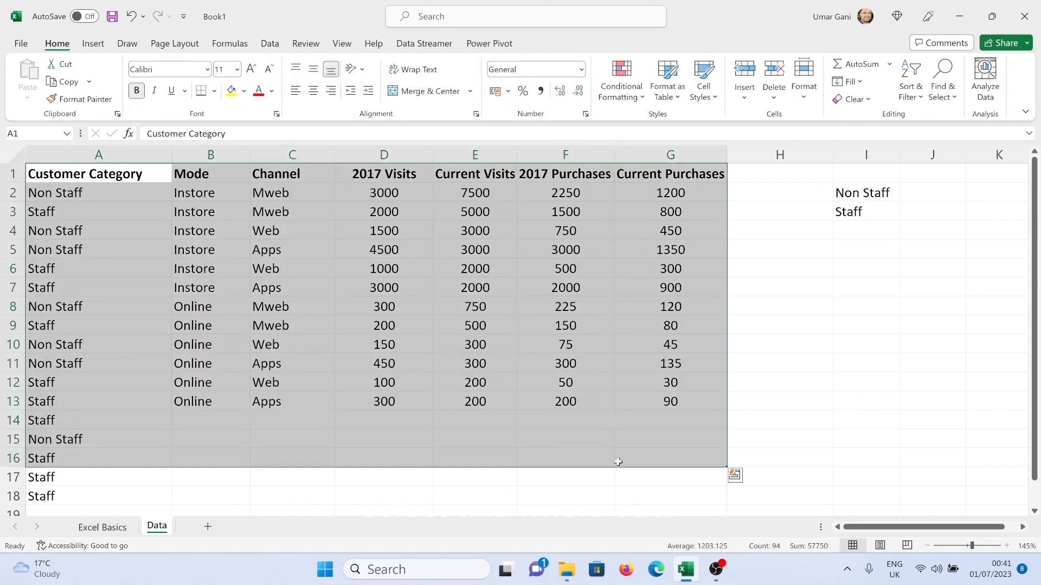
left_click(653, 498, "shift")
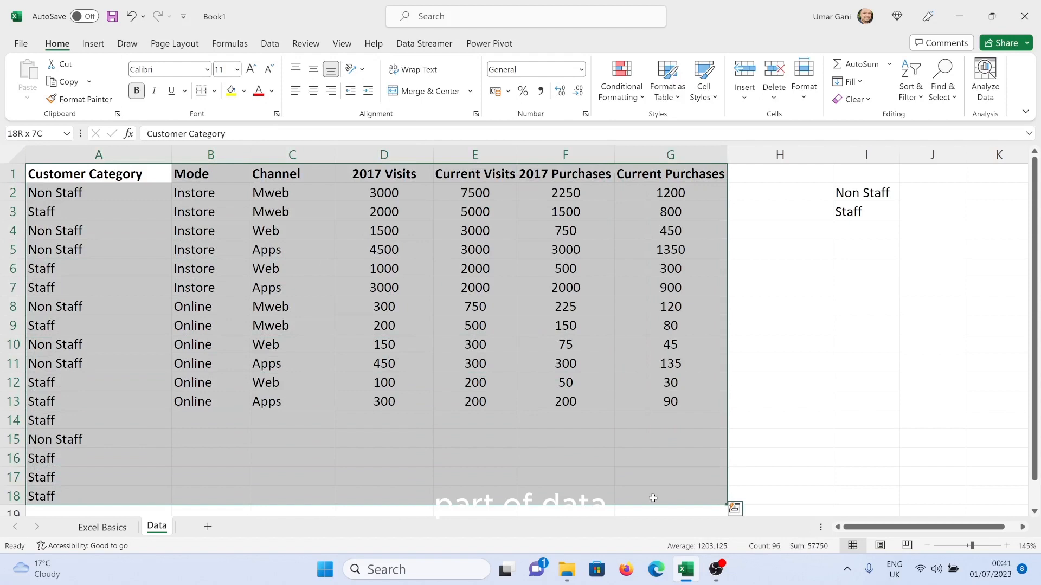
left_click(314, 91)
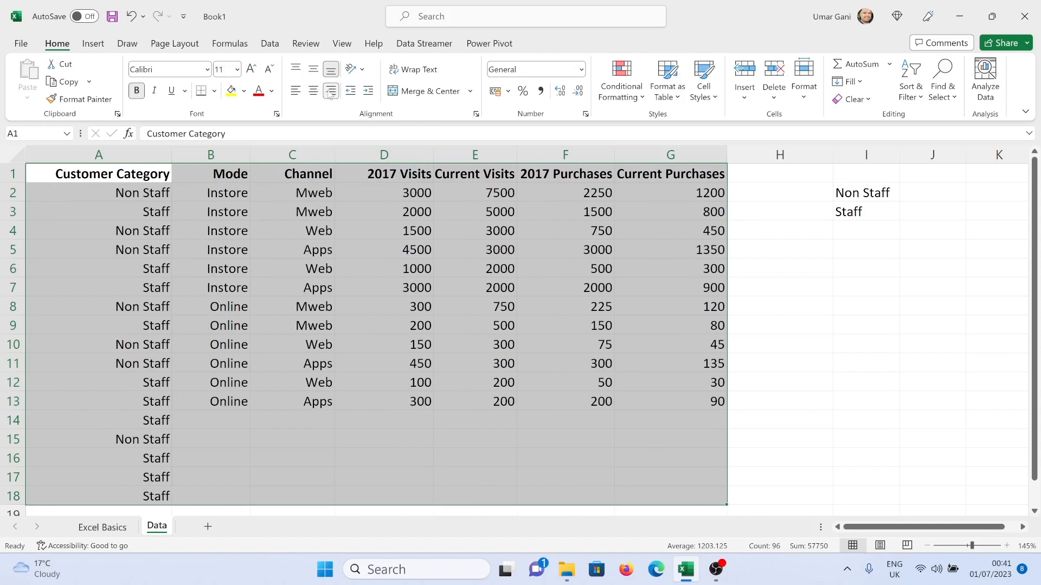
left_click(295, 91)
left_click(313, 91)
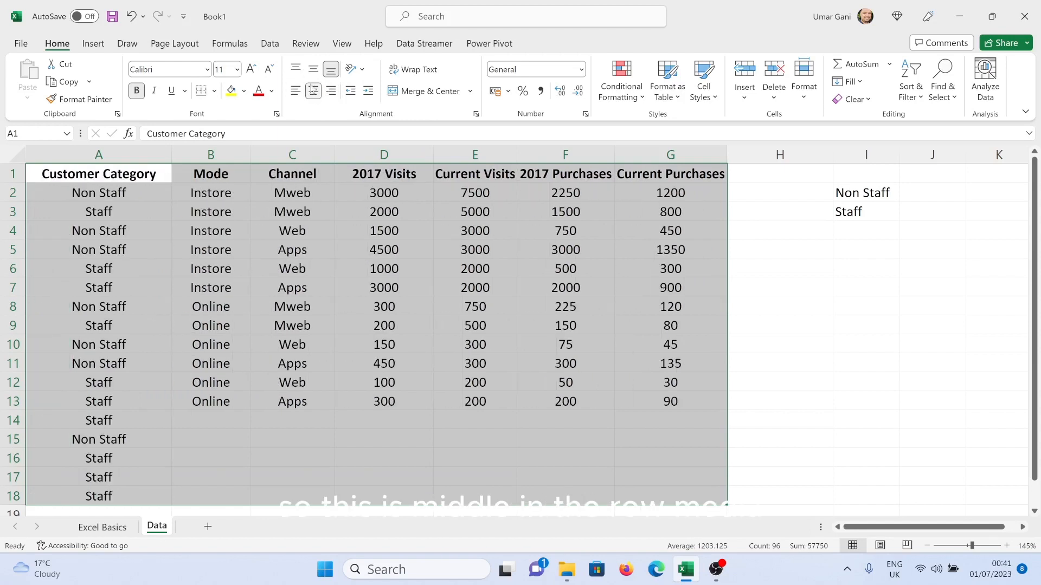
- Apply middle, top and finally bottom vertical alignment to A1:G18
left_click(312, 71)
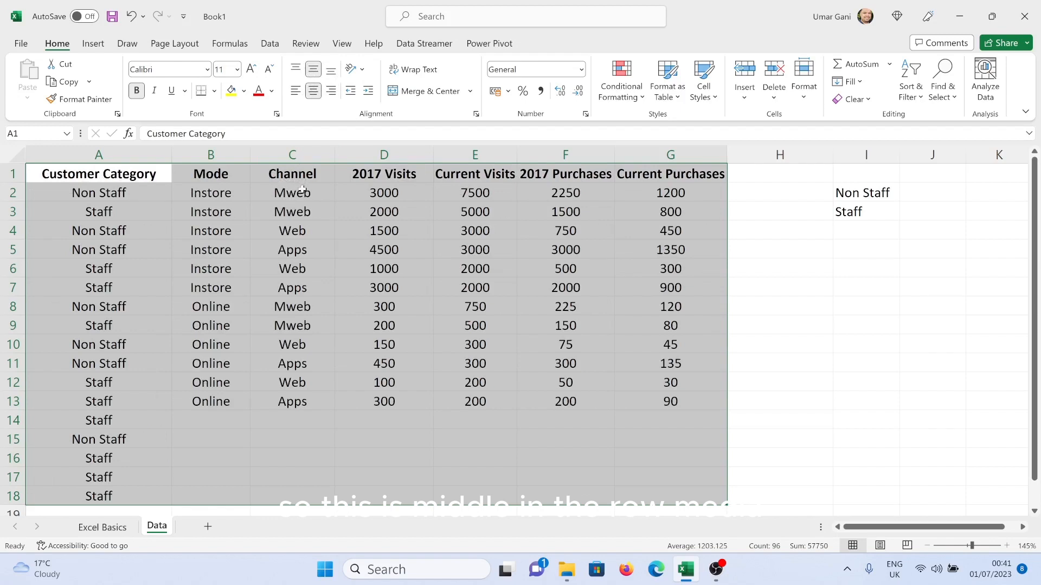
left_click(295, 68)
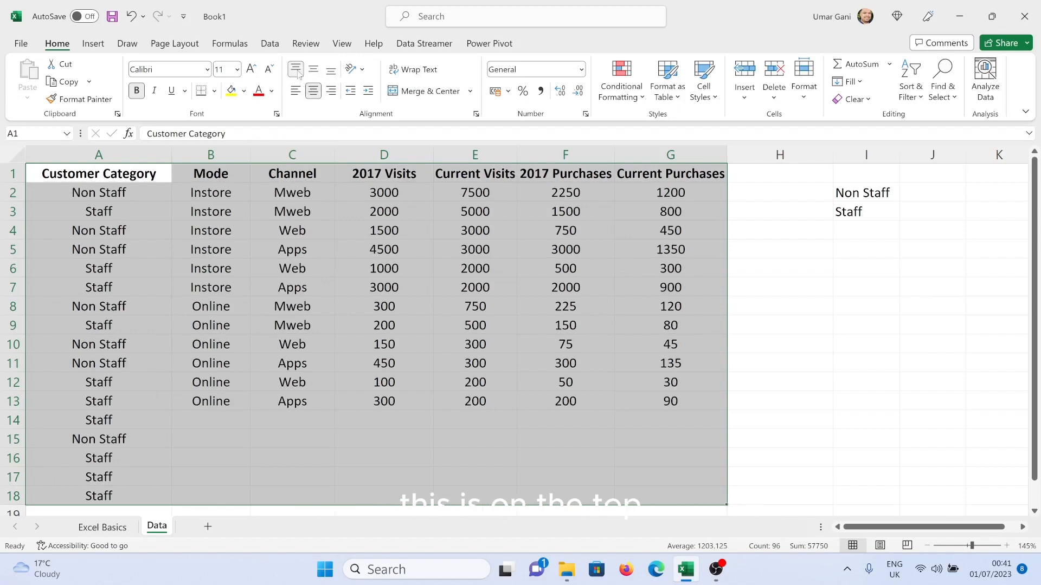
left_click(326, 73)
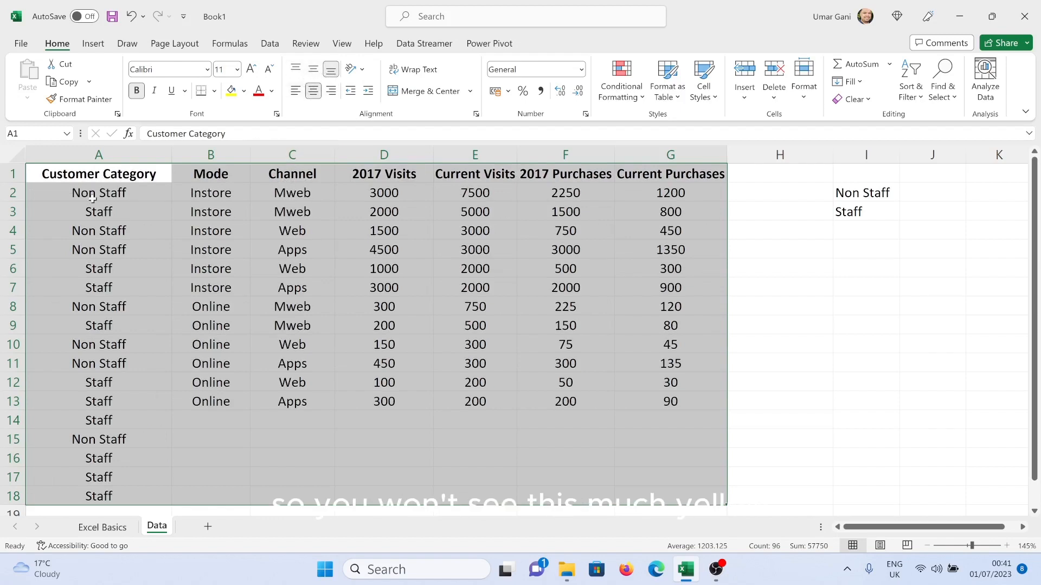
- Make row 1 much taller and apply middle and finally top vertical alignment to its headers
left_click_drag(13, 183, 9, 309)
left_click(6, 229)
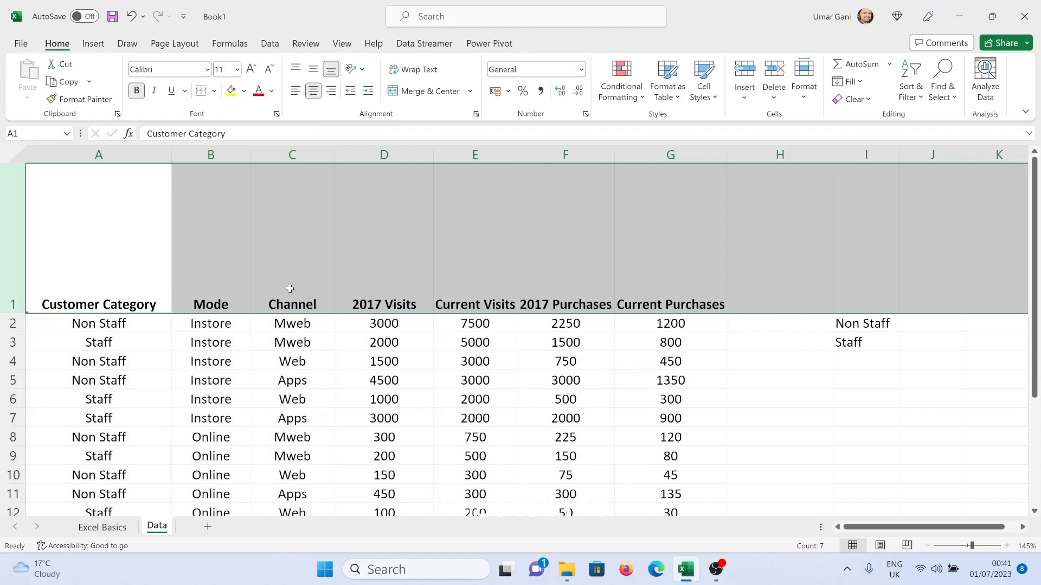
left_click(314, 71)
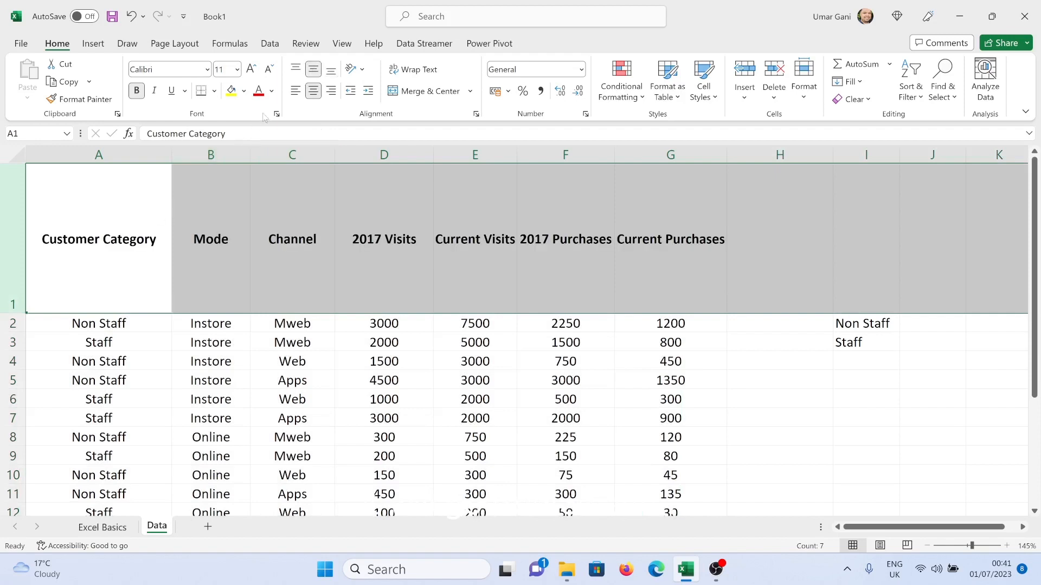
left_click(296, 69)
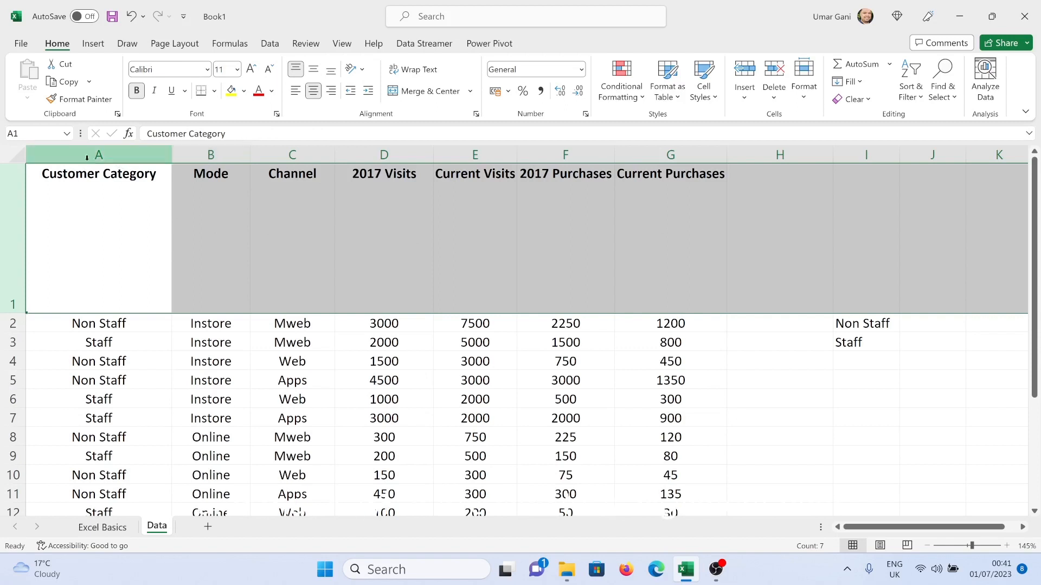
- Auto-fit the row height and apply left and middle alignment to the entire Data sheet
left_click(25, 162)
double_click(14, 313)
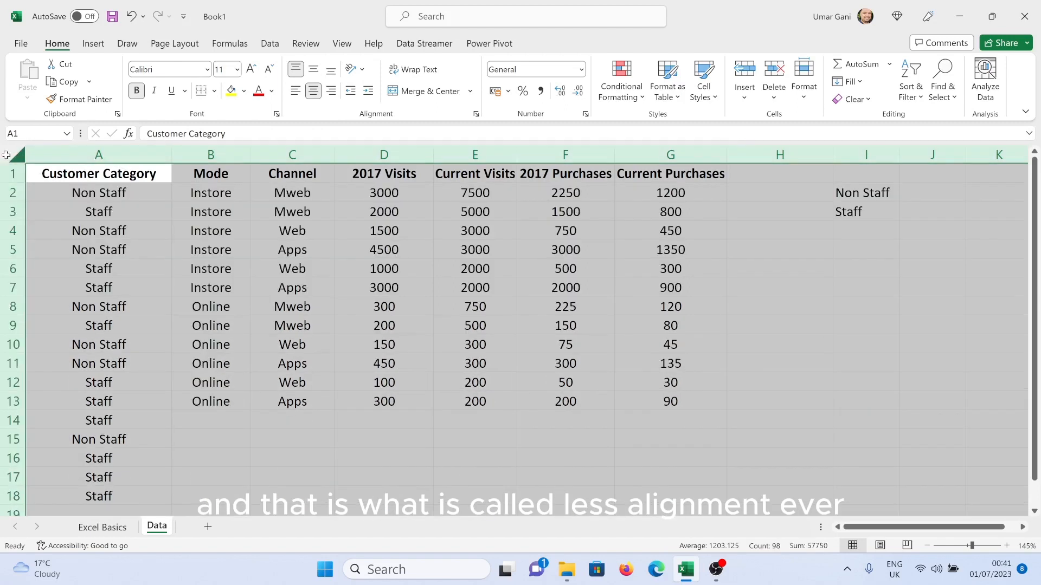
left_click(295, 90)
left_click(313, 70)
left_click(259, 227)
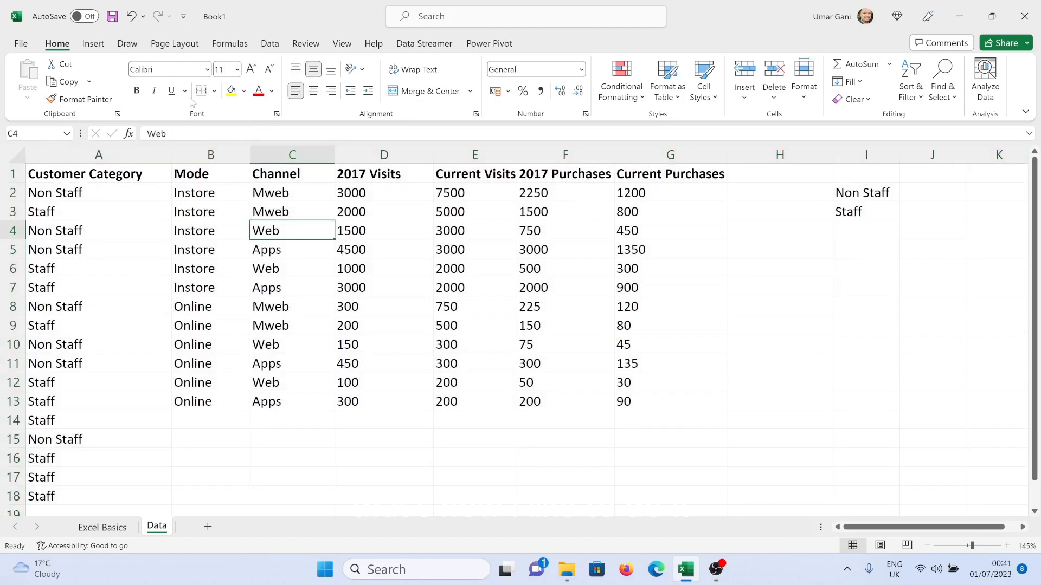
- Check the rounding functions topic in A16 of the Excel Basics sheet and return to the empty cells below the Data table
left_click(103, 527)
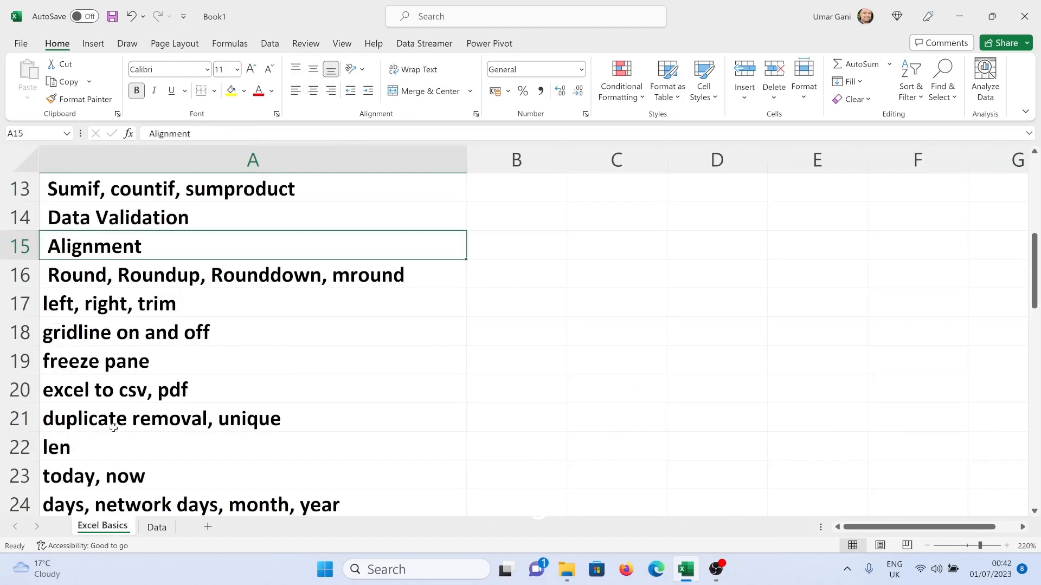
left_click(190, 281)
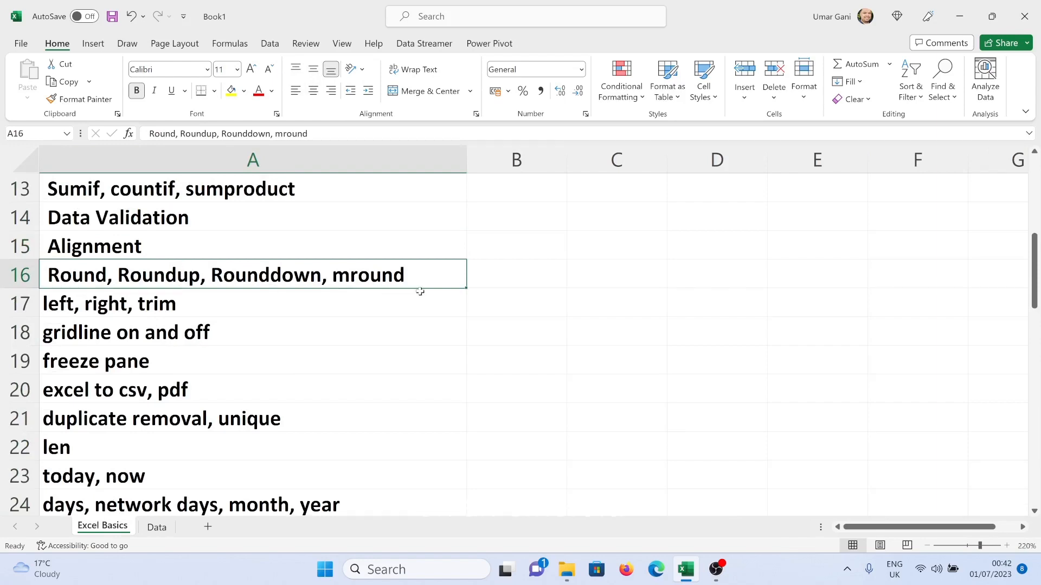
key("alt+Tab")
key("alt+Tab")
left_click(685, 569)
left_click(687, 570)
key("Right")
key("Right")
key("Up")
left_click(156, 533)
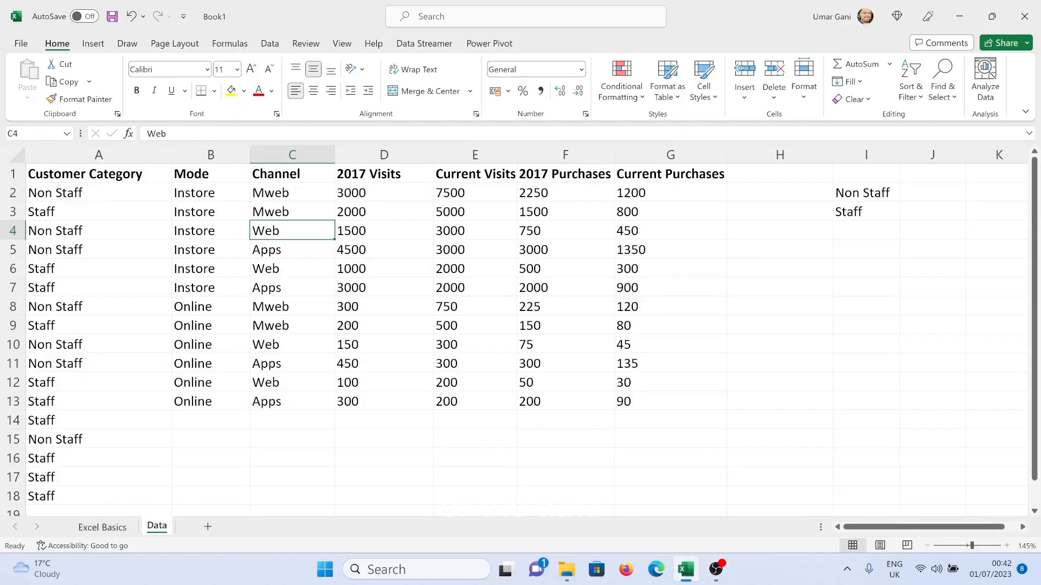
left_click(398, 441)
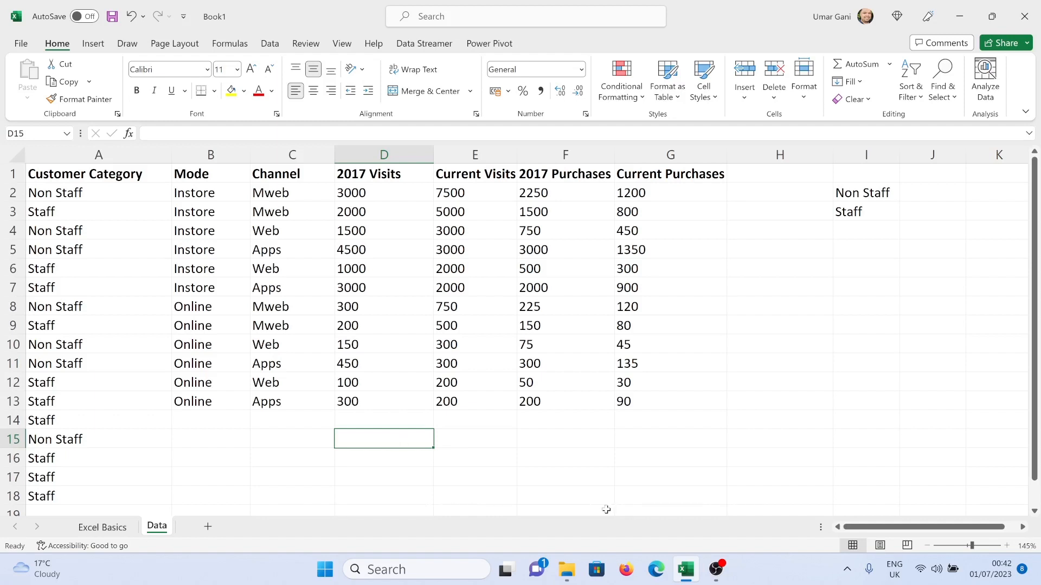
left_click(488, 441)
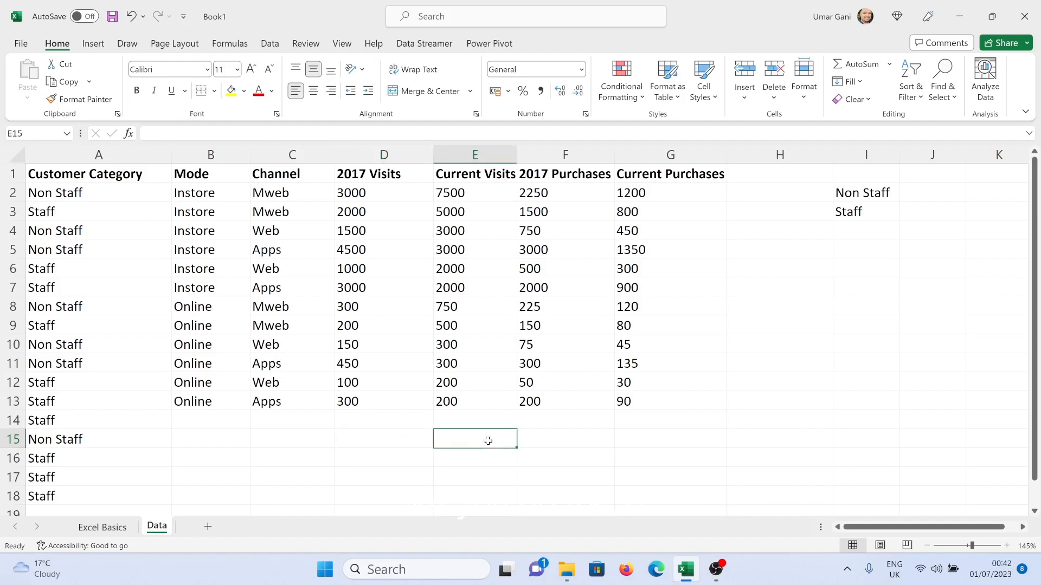
- Enter the value 105.678 in cell E15 below the data table
type("105.")
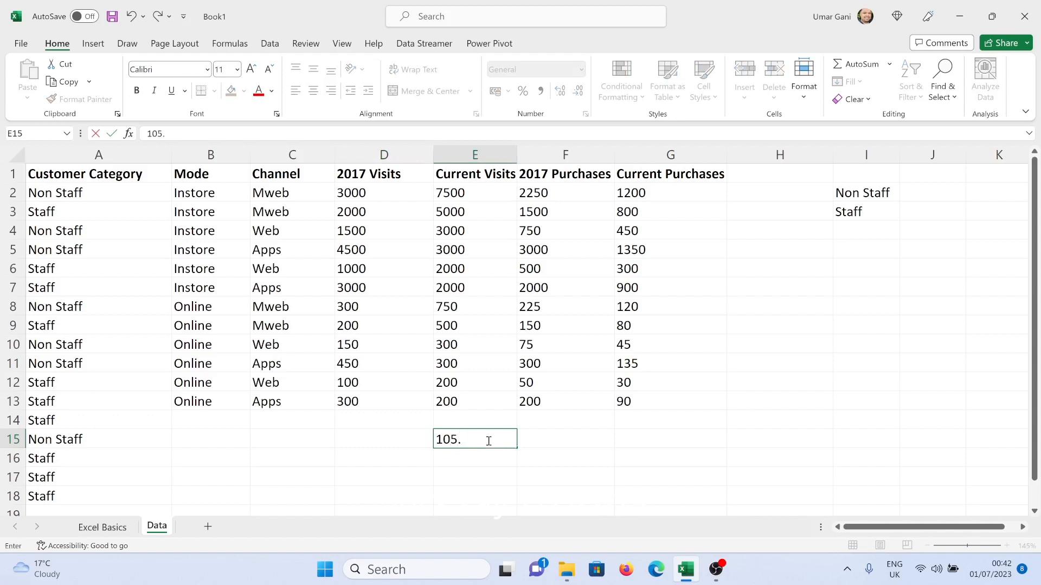
type("678")
key("Tab")
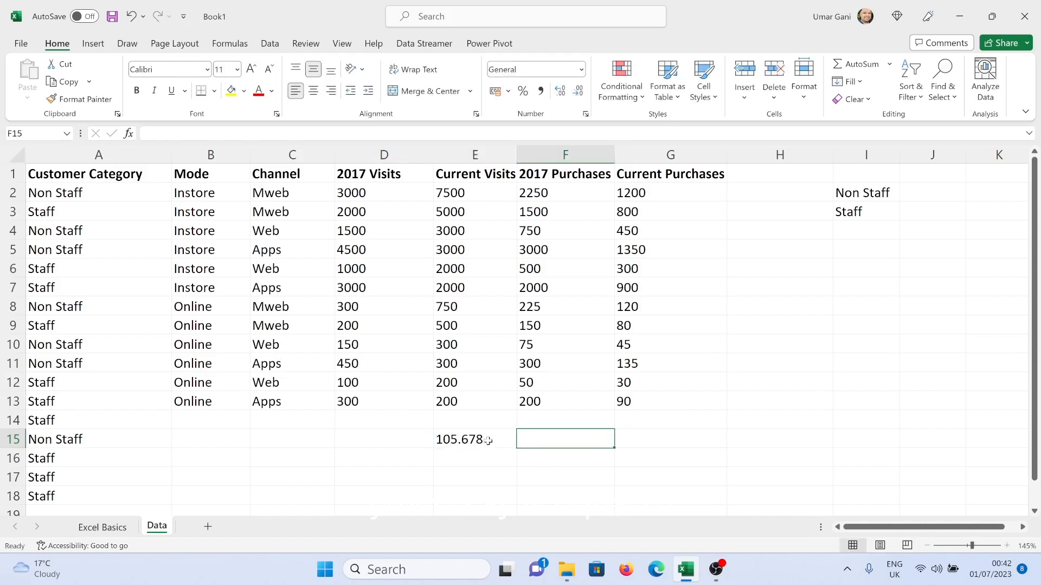
- Enter a ROUND formula in F15 that rounds E15 to 2 decimal places
type("=round")
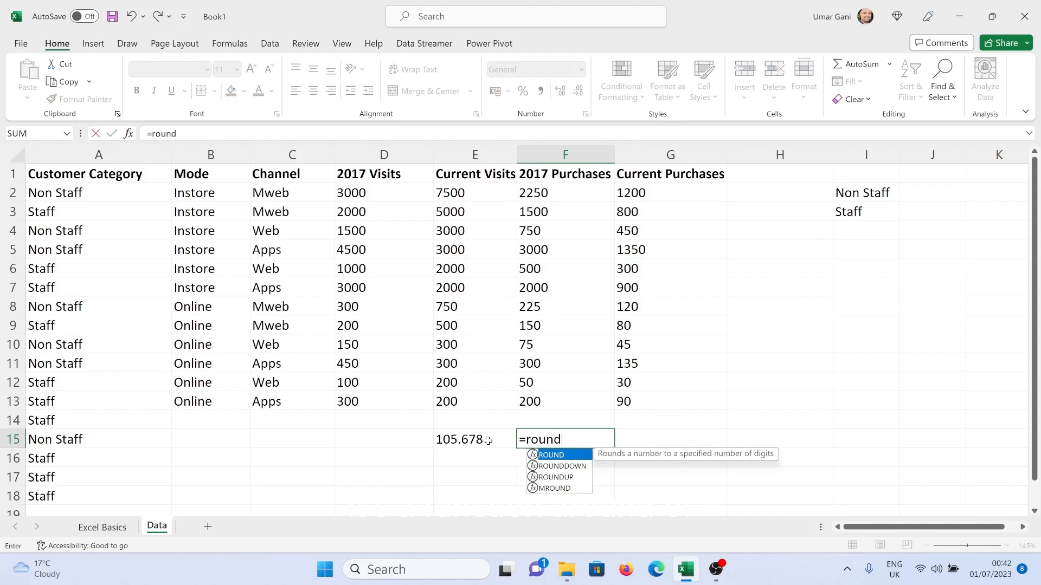
type("(")
left_click(470, 439)
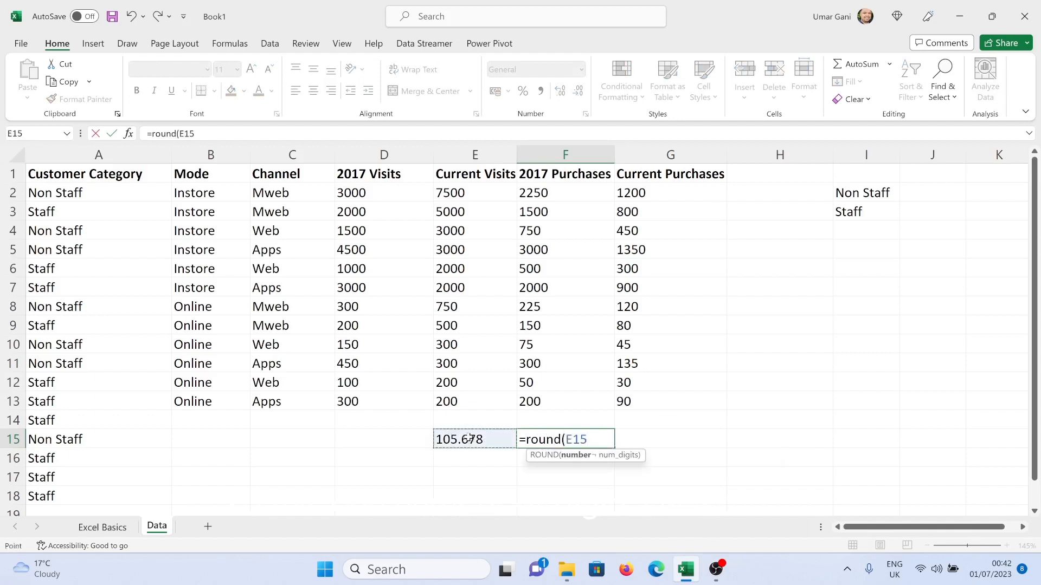
type(",")
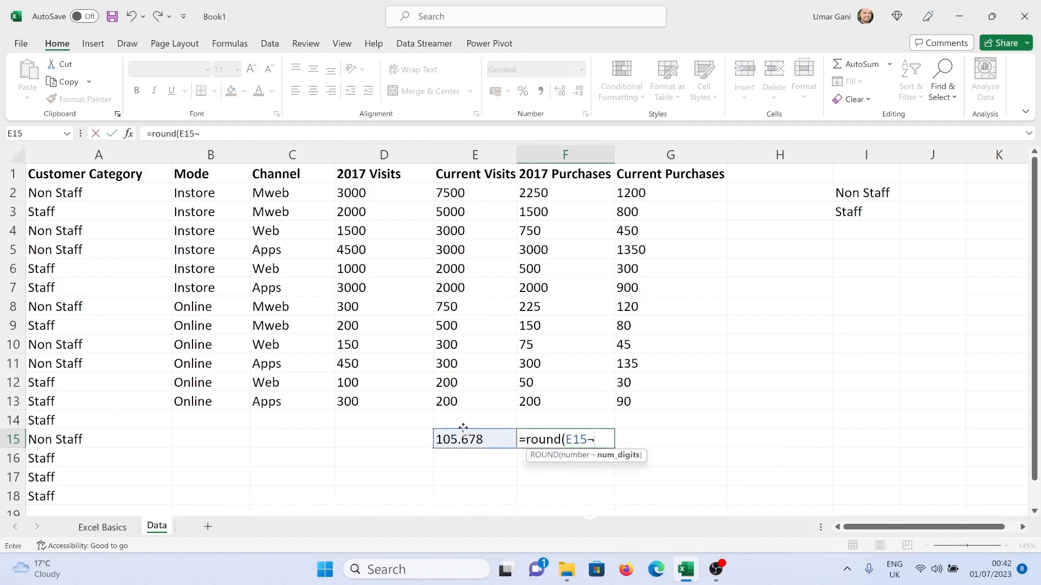
type("2)")
key("Return")
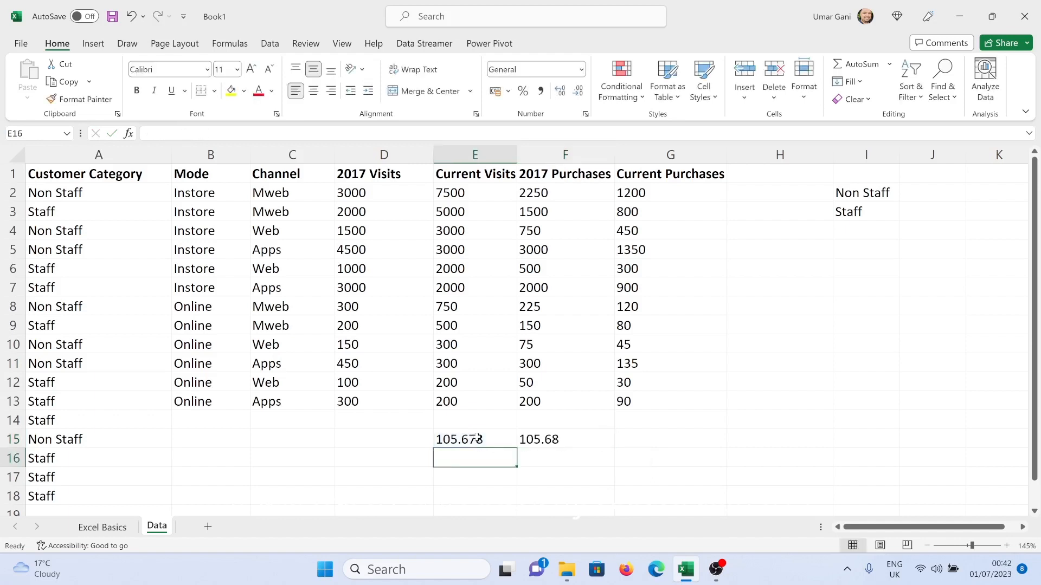
- Change the number of digits in F15's ROUND formula to 1
left_click(564, 440)
left_click(210, 133)
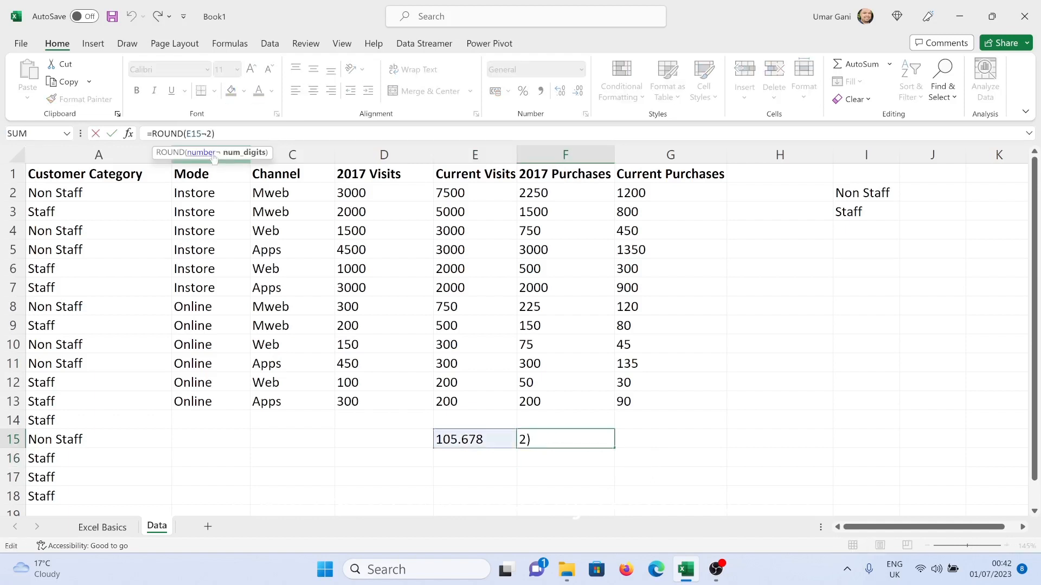
key("BackSpace")
type("1")
key("Return")
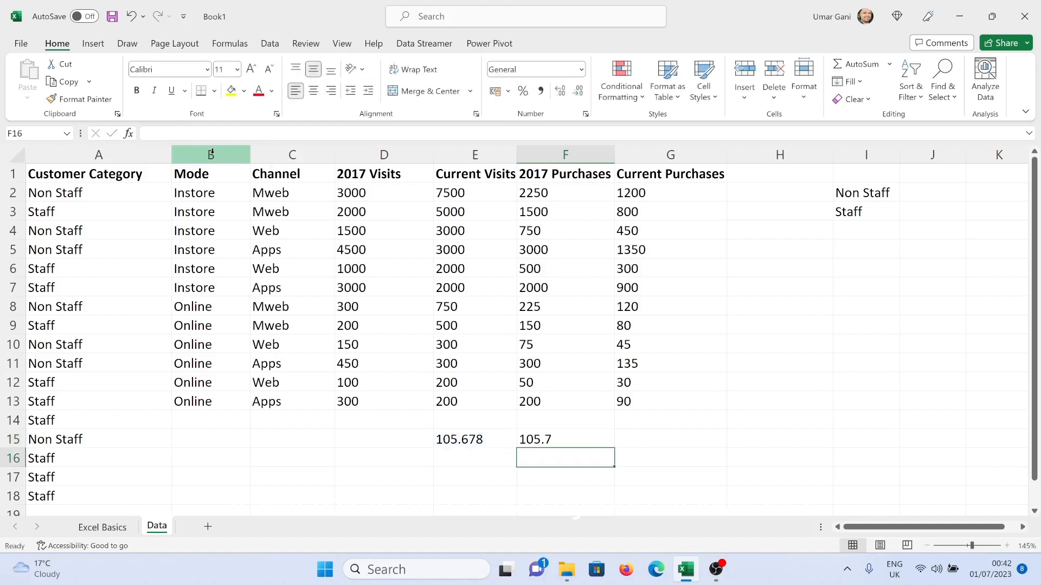
- Set the digits argument of the ROUND formula in F15 to 0 to round to a whole number
left_click(543, 440)
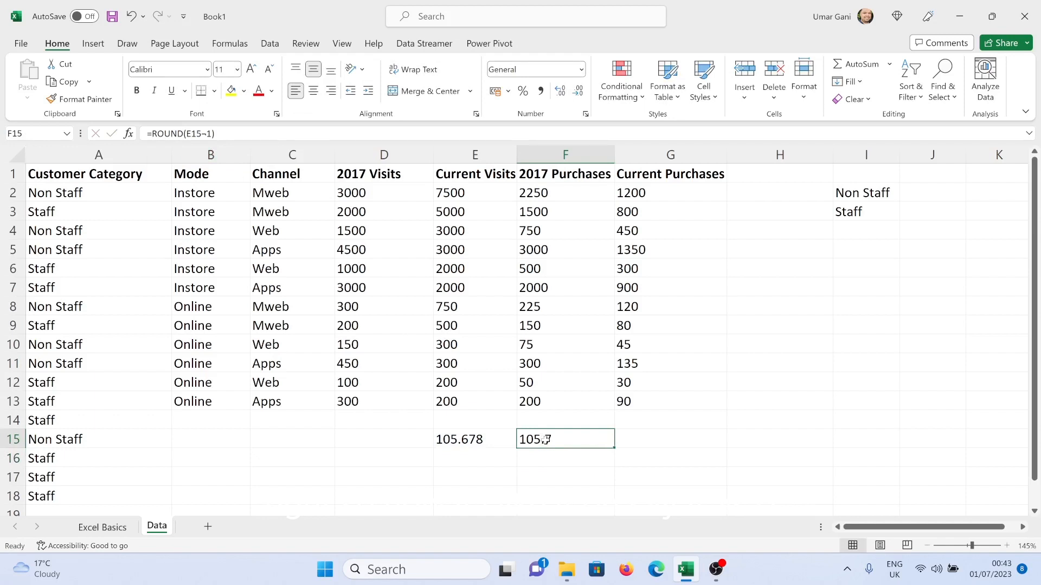
left_click(206, 132)
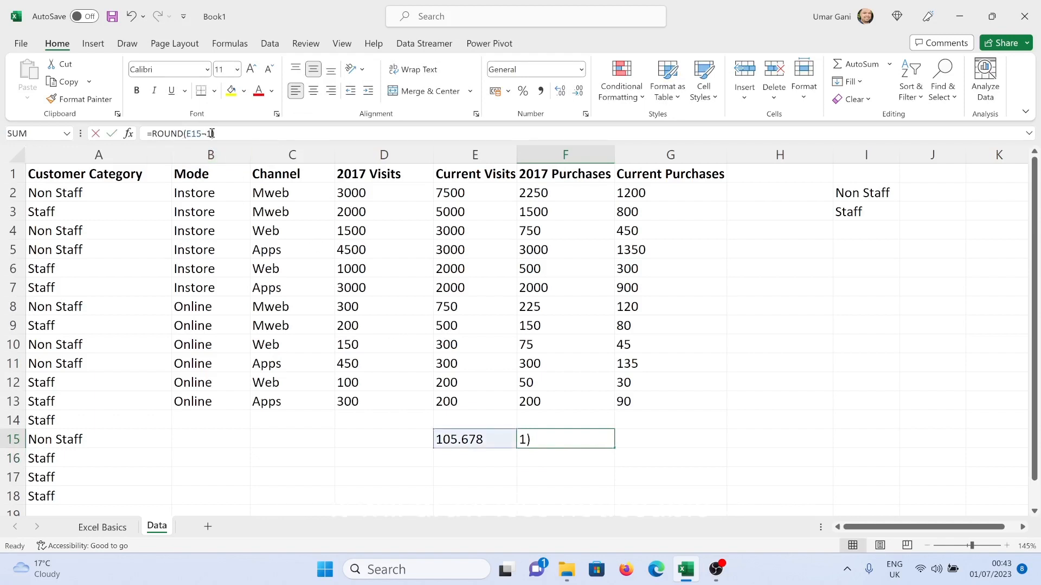
key("Return")
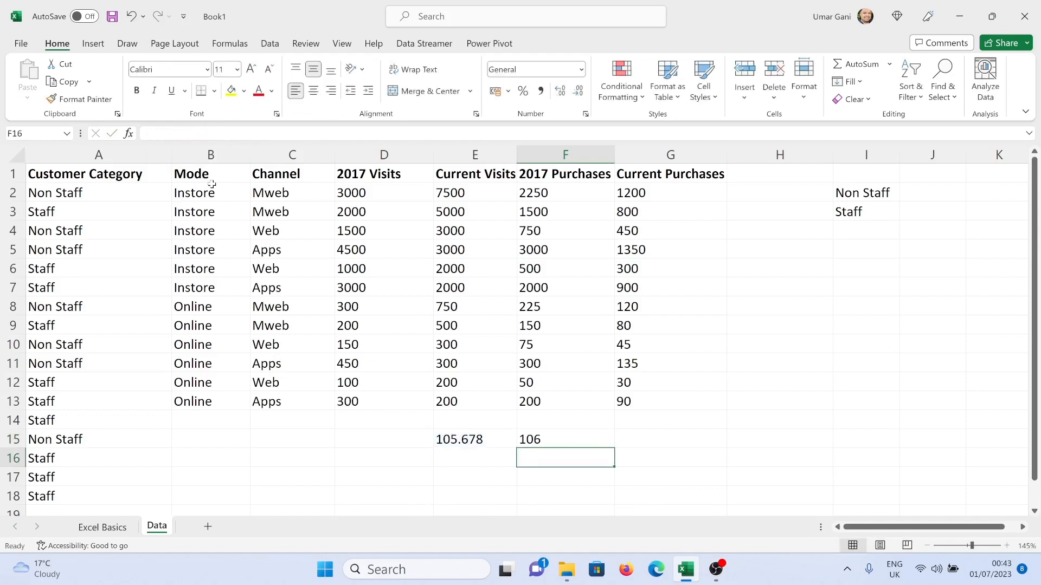
- Set the digits argument of the ROUND formula in F15 to -1 to round to the nearest ten
left_click(538, 439)
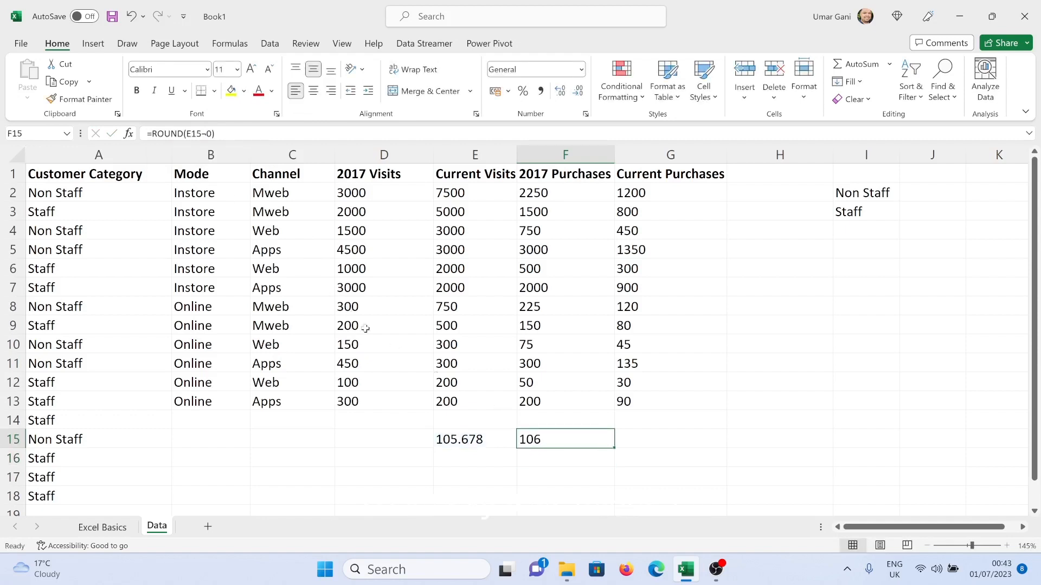
left_click(211, 134)
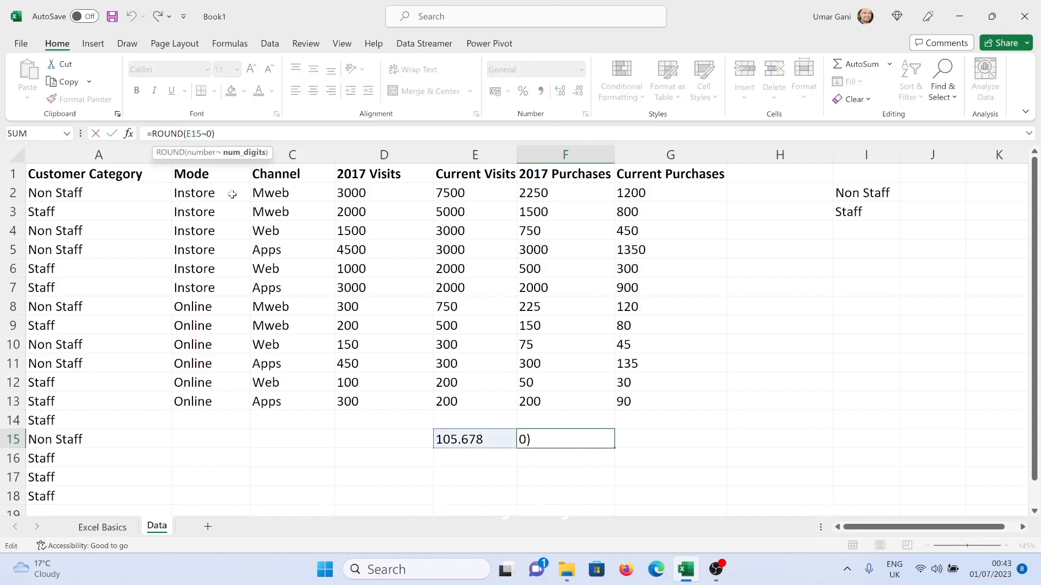
key("BackSpace")
type("-1")
key("Return")
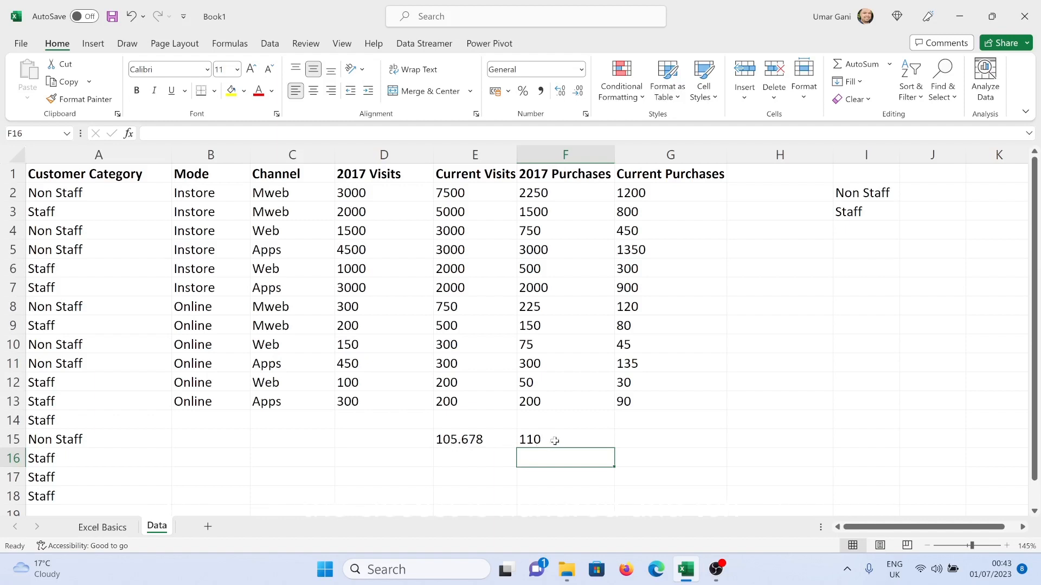
- Change the source number in E15 to 104.678
left_click(486, 439)
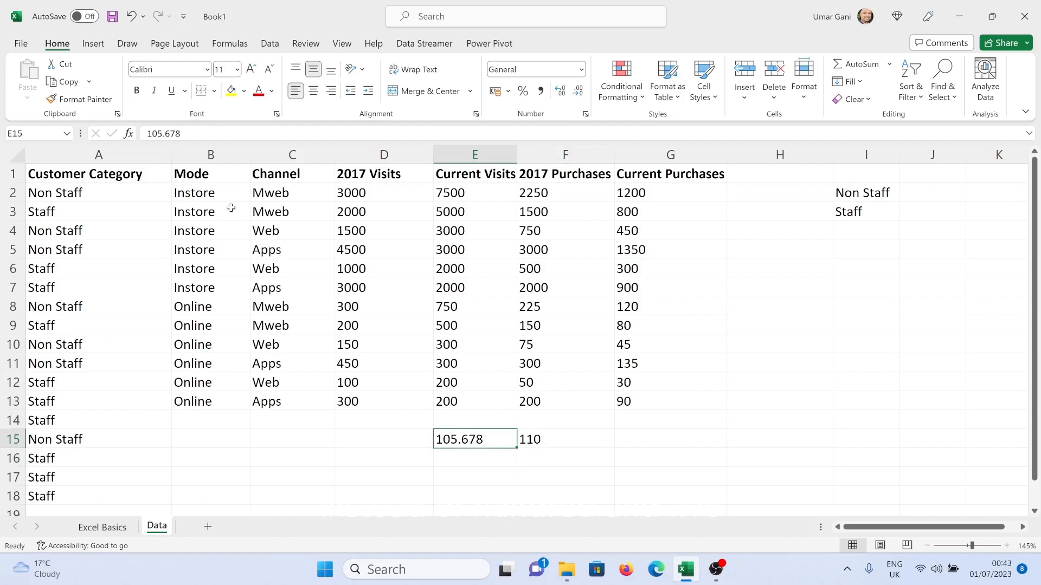
key("F2")
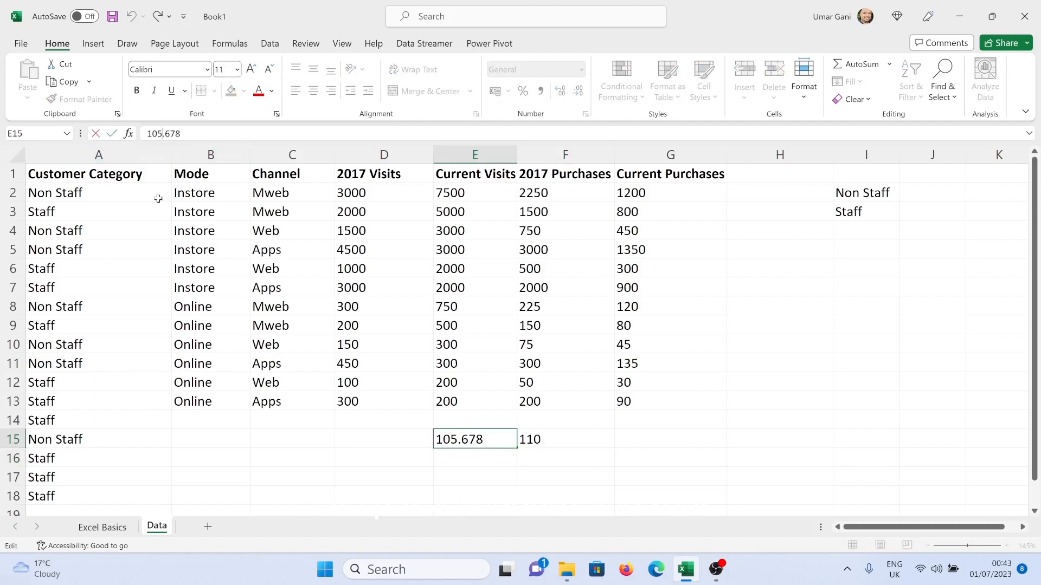
key("BackSpace")
type("4")
key("Return")
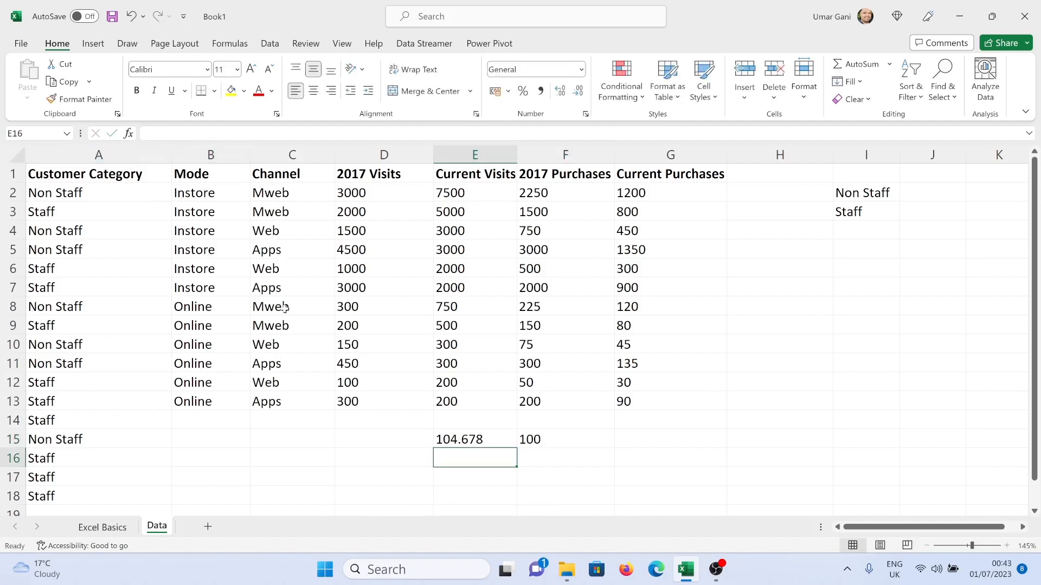
- Set the digits argument of the ROUND formula in F15 to -2 to round to the nearest hundred
left_click(553, 441)
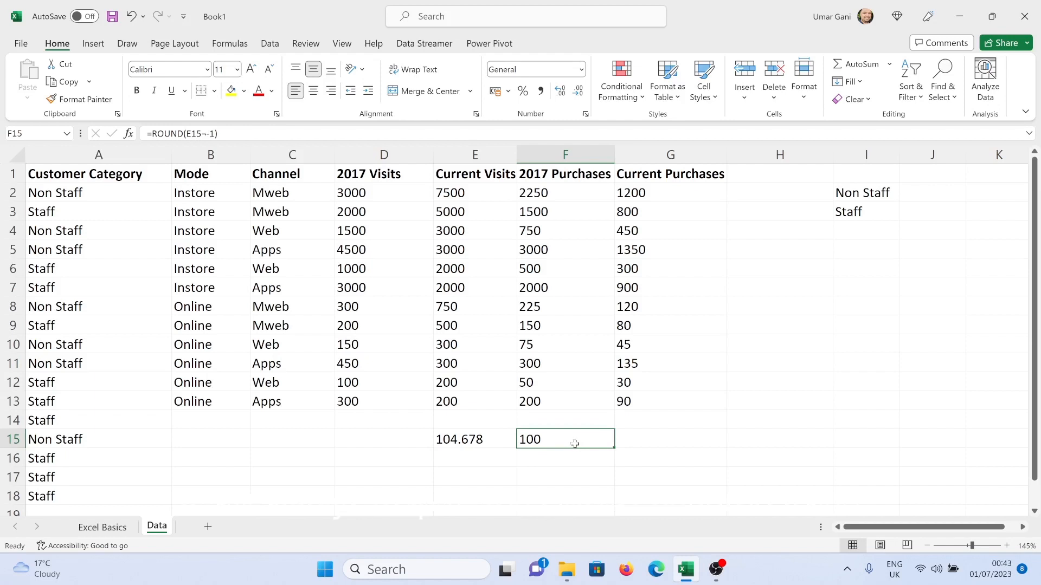
key("F2")
key("BackSpace")
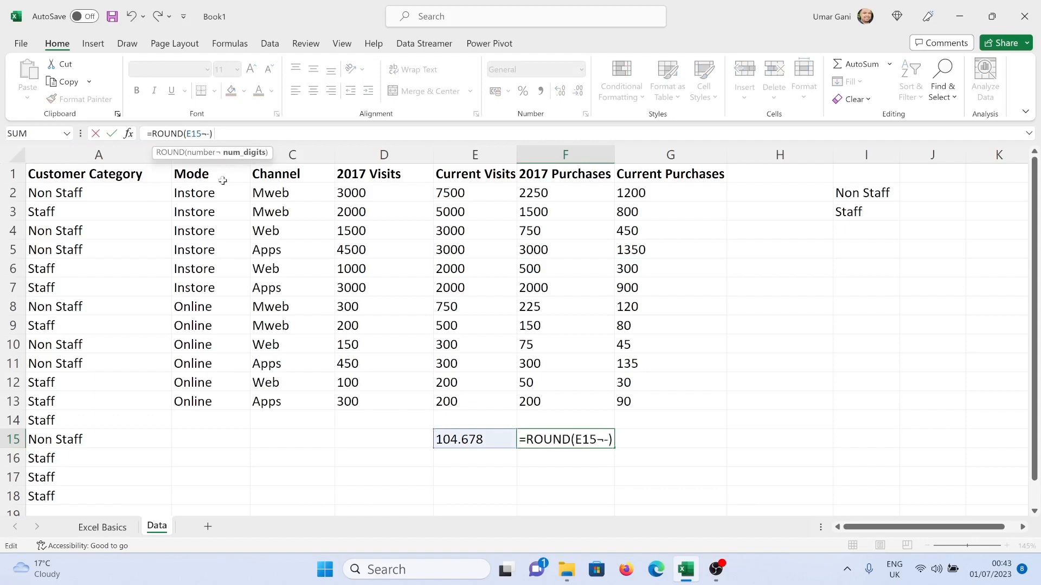
type("2")
key("Return")
- Change the source number in E15 to 1044.678
left_click(456, 439)
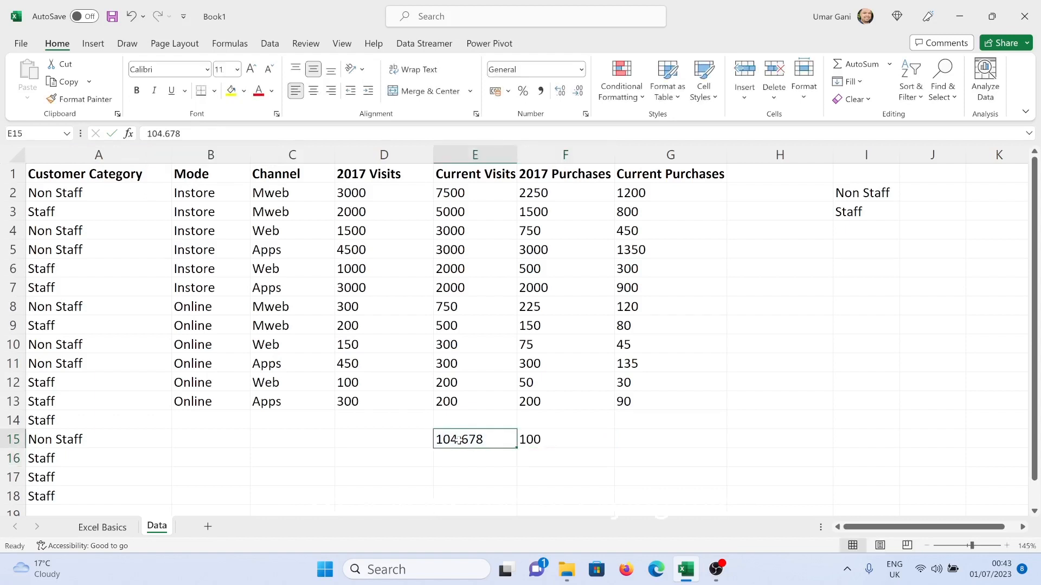
double_click(457, 439)
type("4")
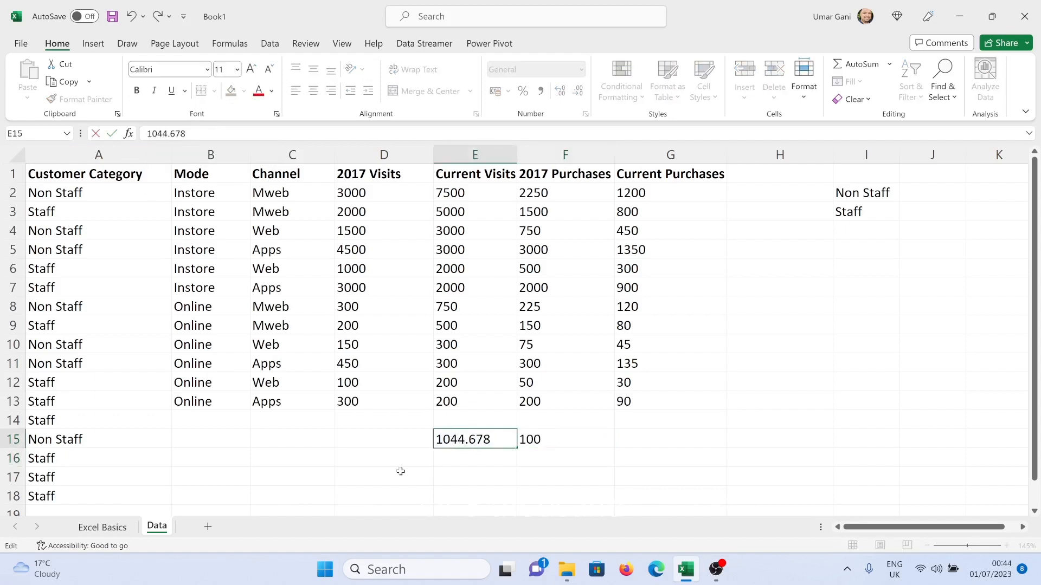
key("Return")
- Replace the formula in F15 with a ROUNDUP of E15 to 2 decimal places
left_click(538, 437)
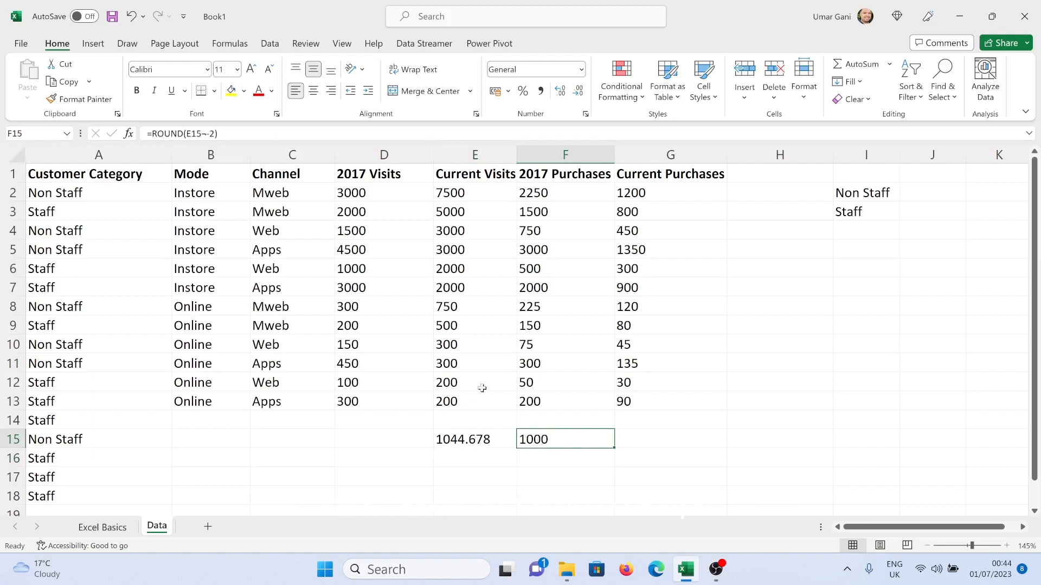
left_click_drag(184, 133, 217, 134)
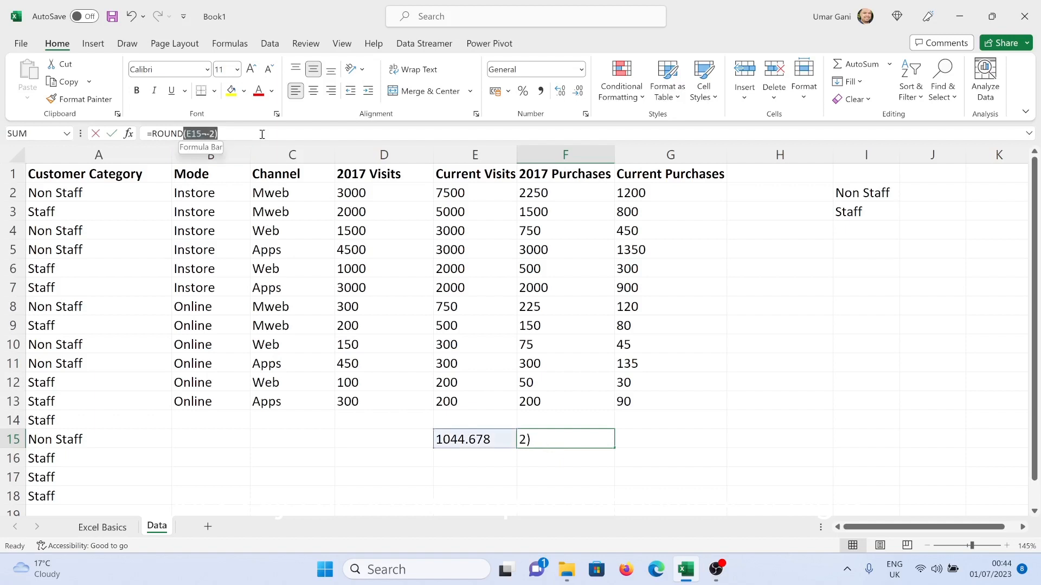
type("UP(")
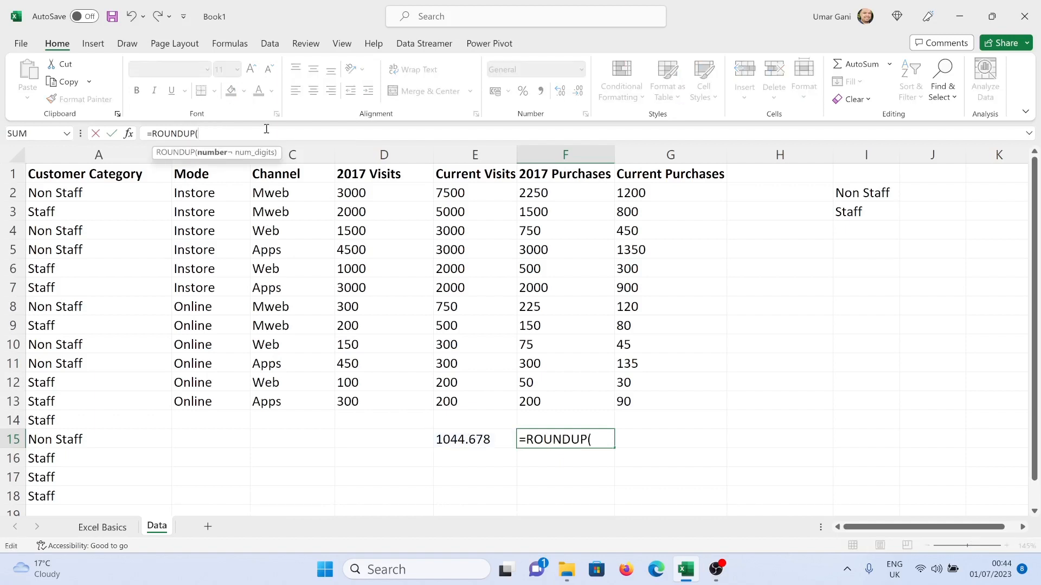
left_click(457, 437)
type(",")
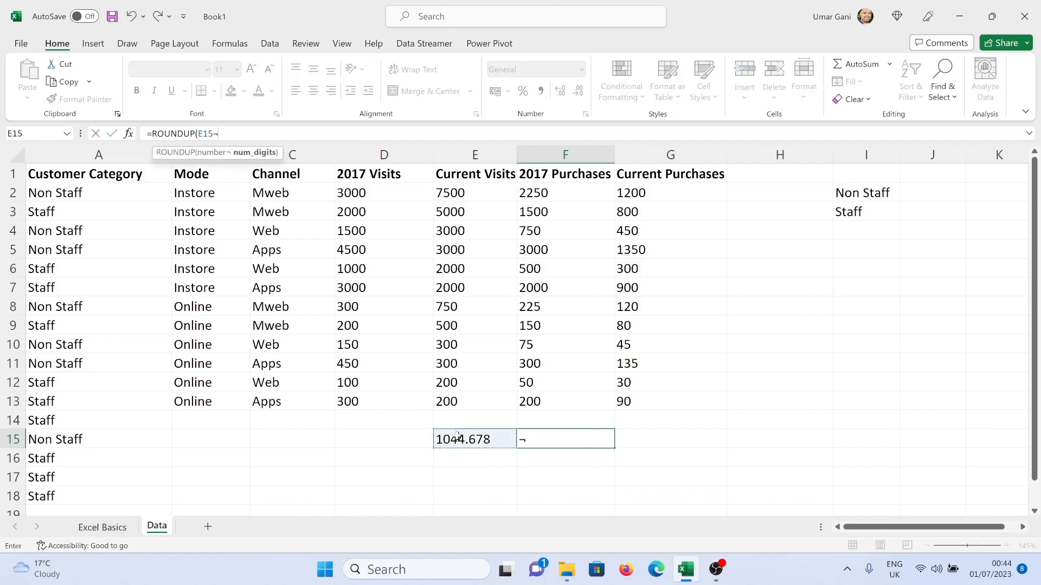
type("2)")
key("Return")
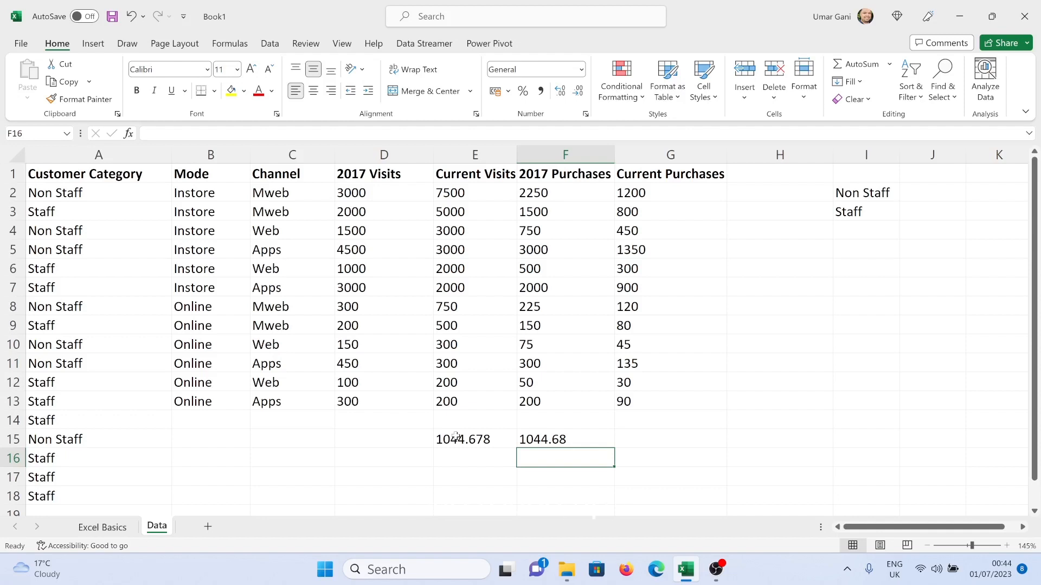
- Change the function in F15 to ROUNDDOWN, keeping E15 and 2 digits as its arguments
left_click(455, 435)
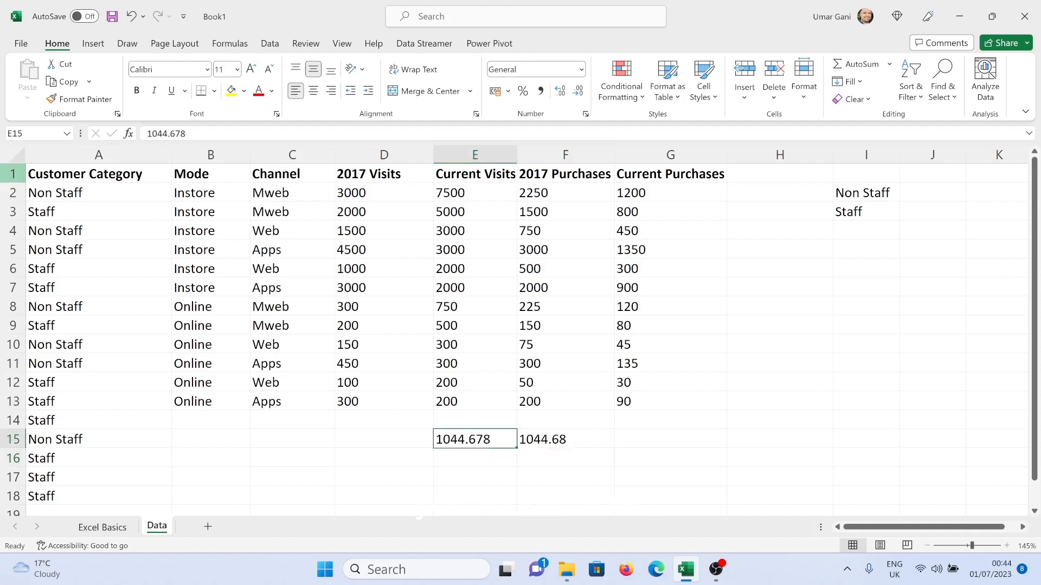
left_click(558, 437)
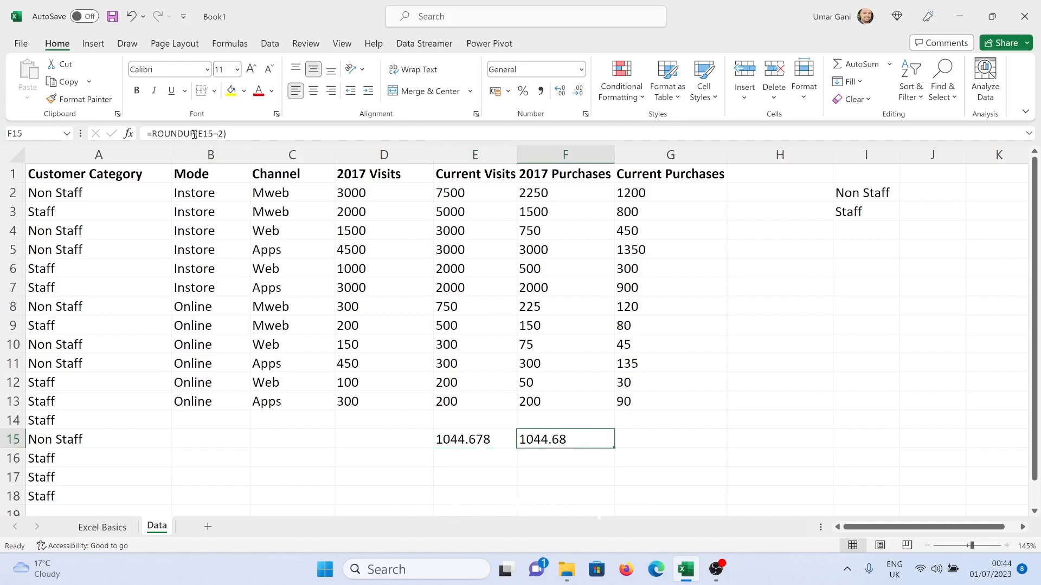
left_click(194, 134)
key("BackSpace")
key("BackSpace")
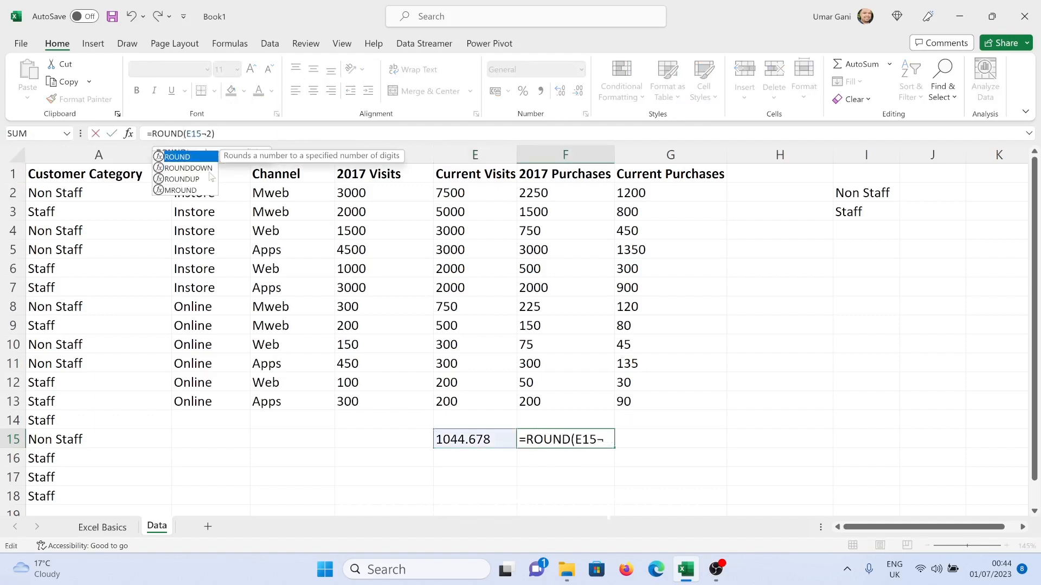
type("DOWN")
key("Return")
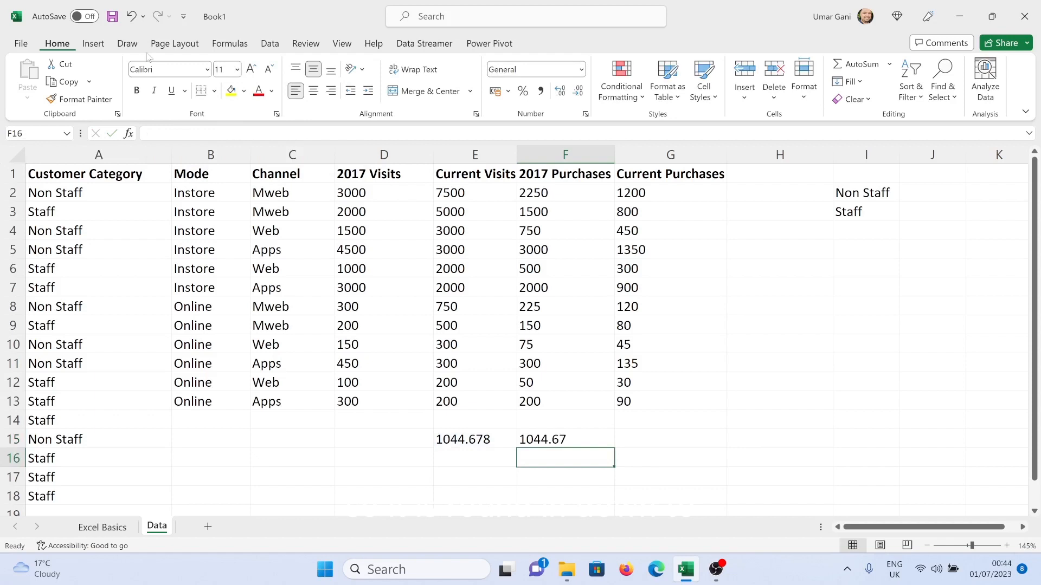
- Set the digits argument of F15's rounding formula to 1 and change its function to ROUNDUP
left_click(557, 441)
left_click(559, 435)
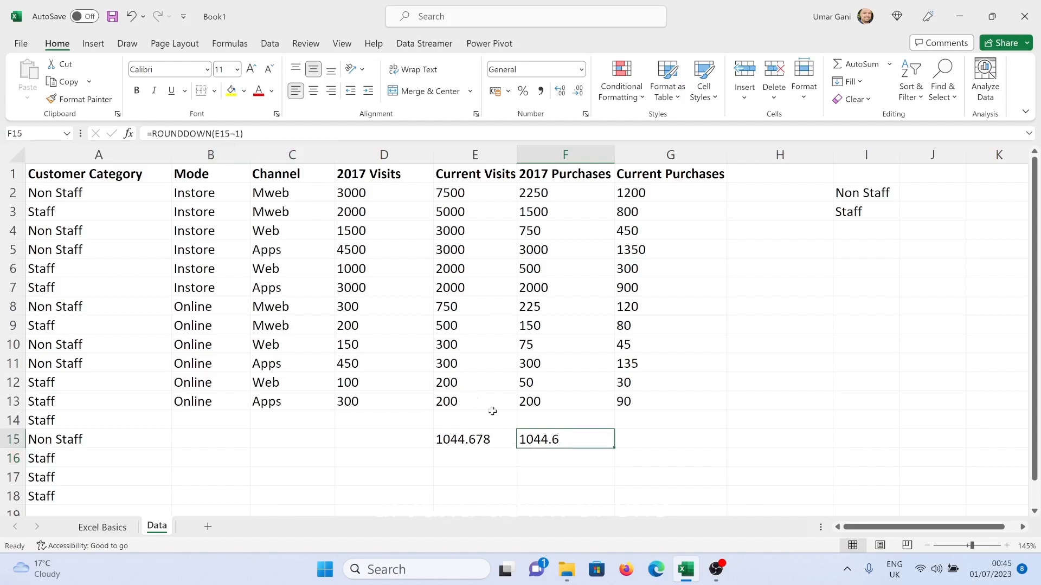
left_click(211, 133)
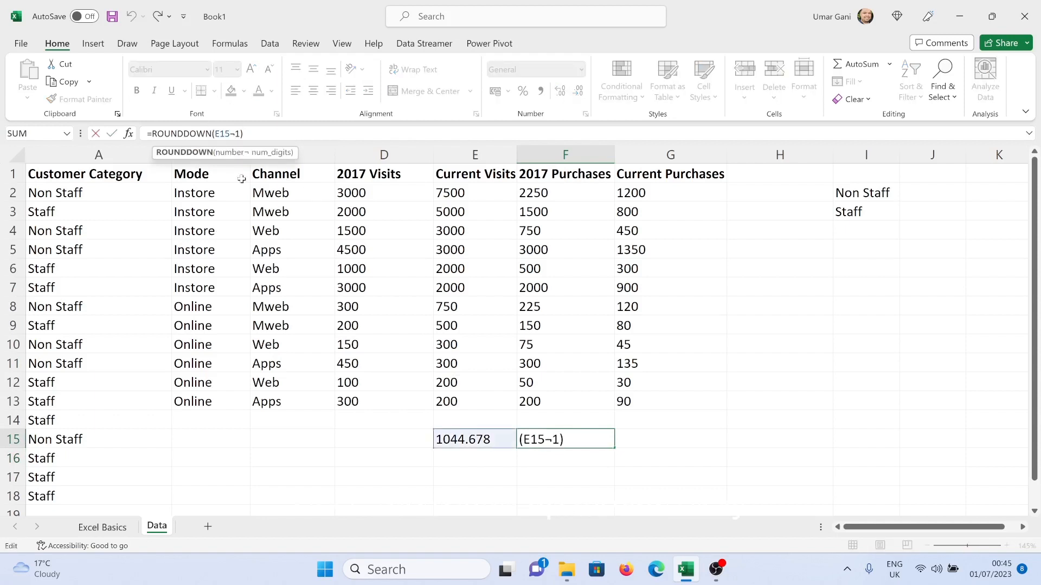
key("BackSpace")
key("BackSpace")
key("BackSpace")
key("BackSpace")
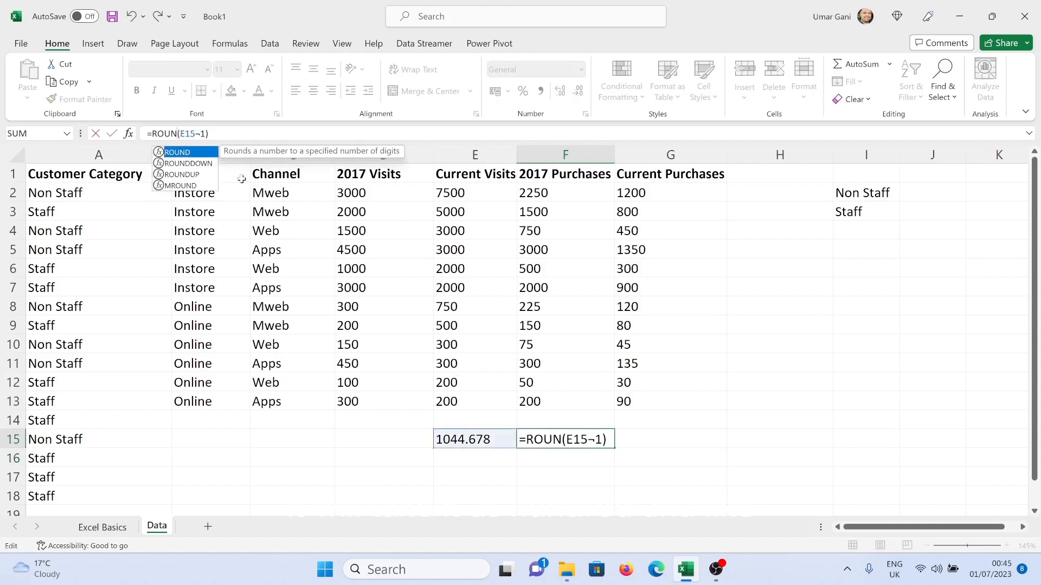
type("DUP")
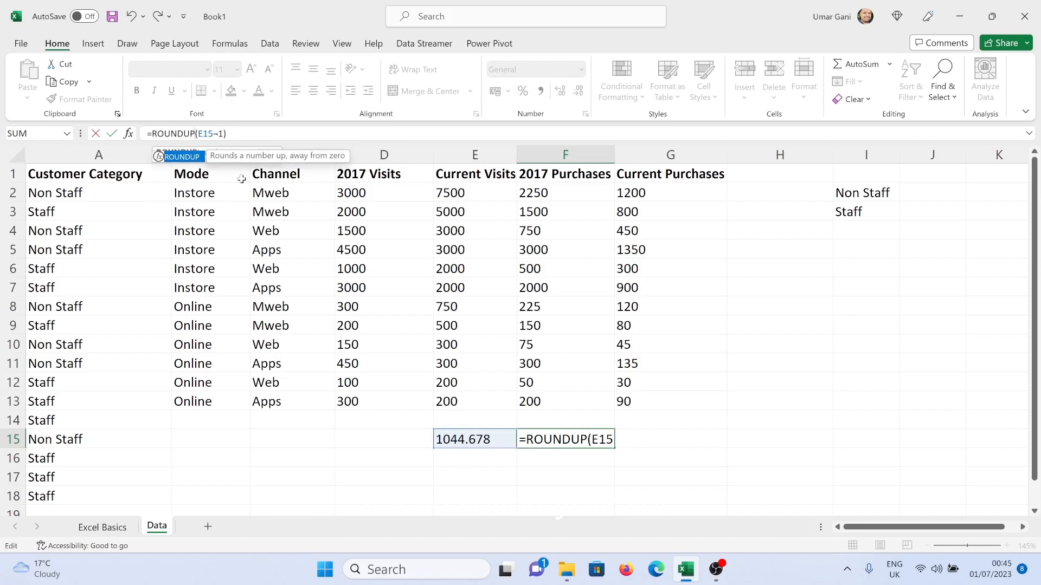
key("Return")
left_click(559, 440)
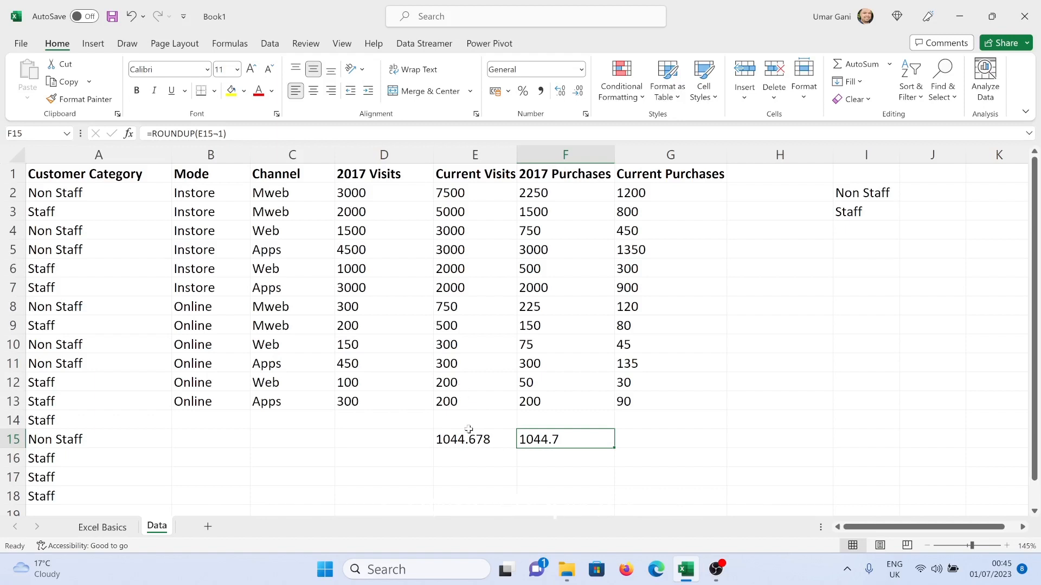
key("alt+Tab")
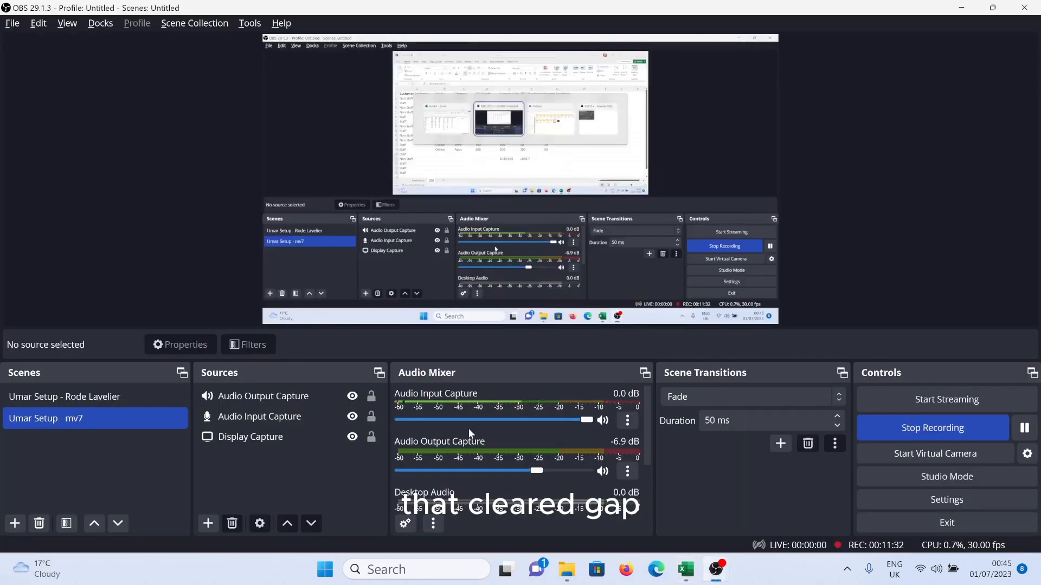
key("alt+Tab")
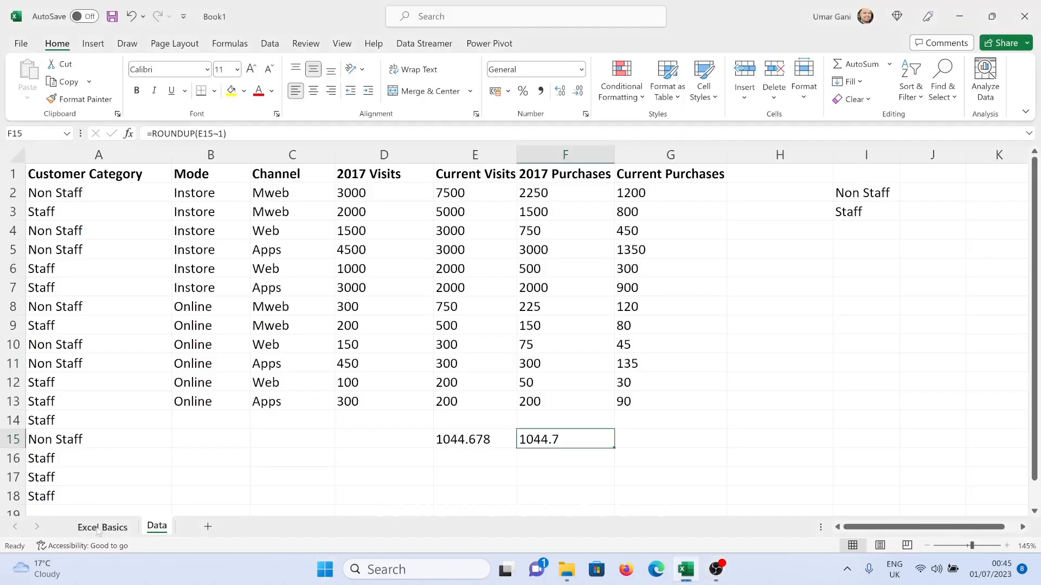
- Replace the formula in F15 on the Data sheet with an MROUND of E15, using "0.1" as the multiple
left_click(119, 529)
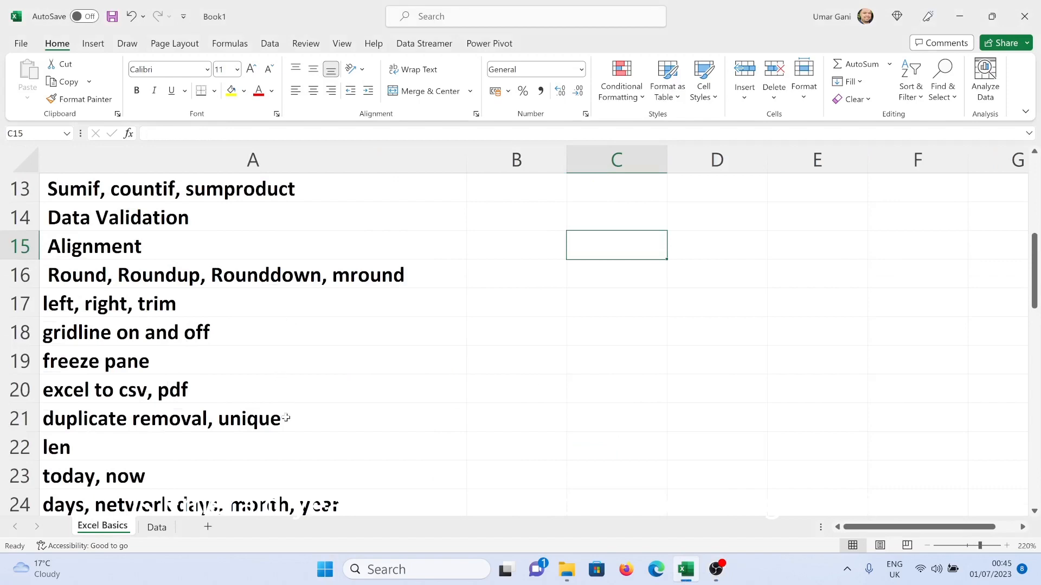
left_click(166, 528)
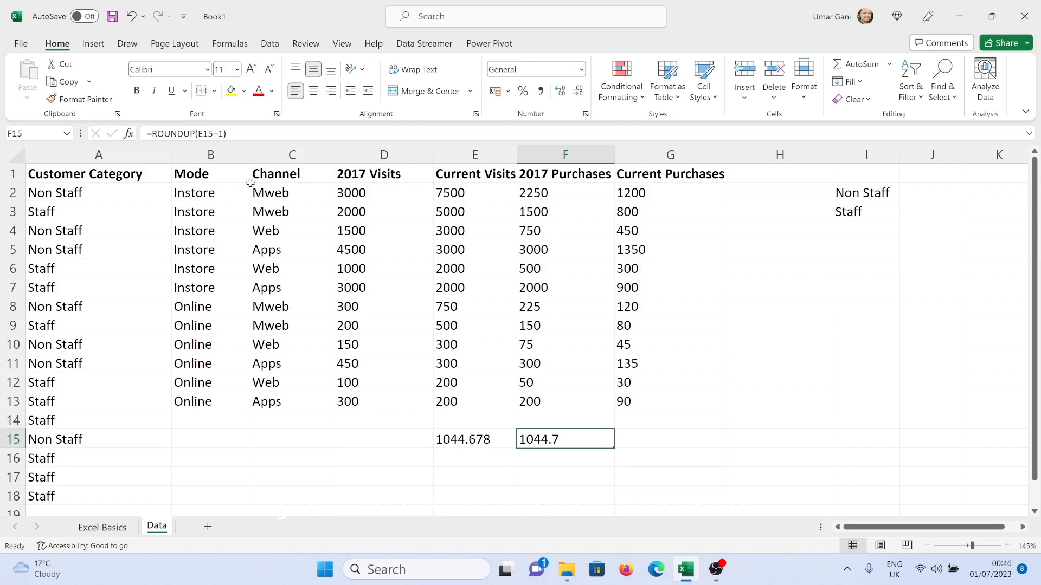
left_click(226, 133)
left_click_drag(226, 133, 153, 127)
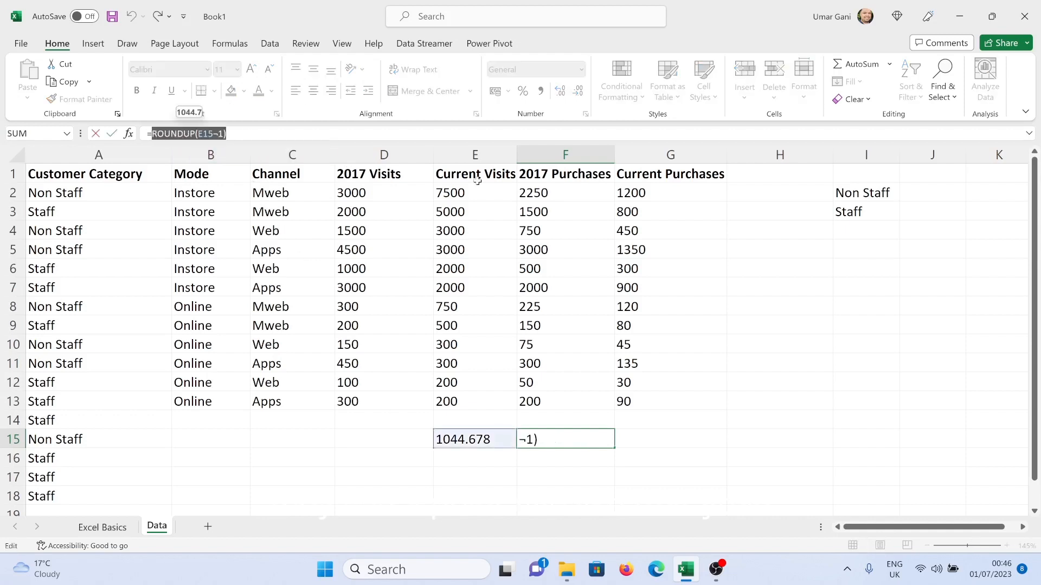
type("Mro")
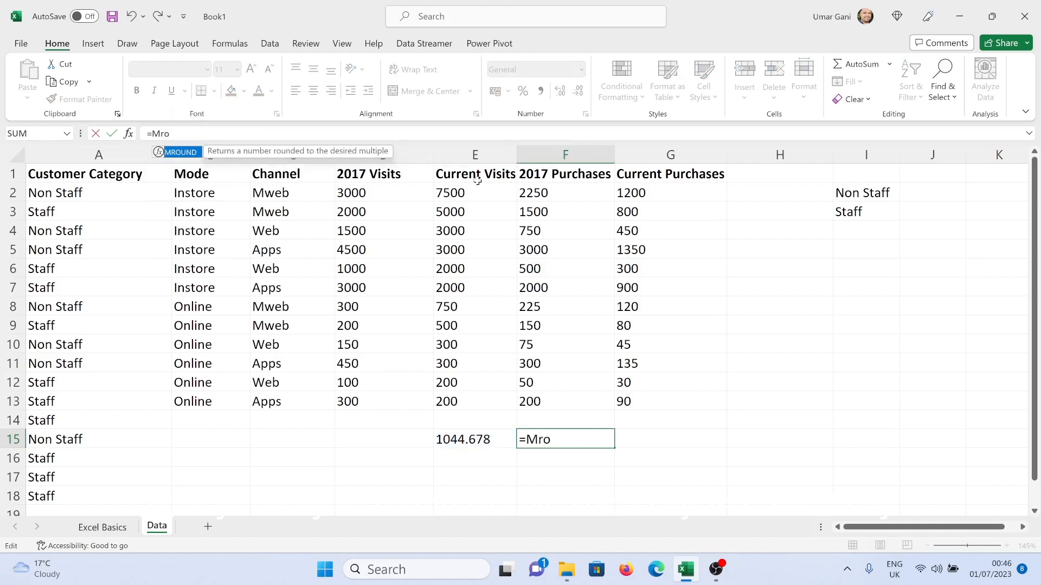
type("und(")
left_click(491, 440)
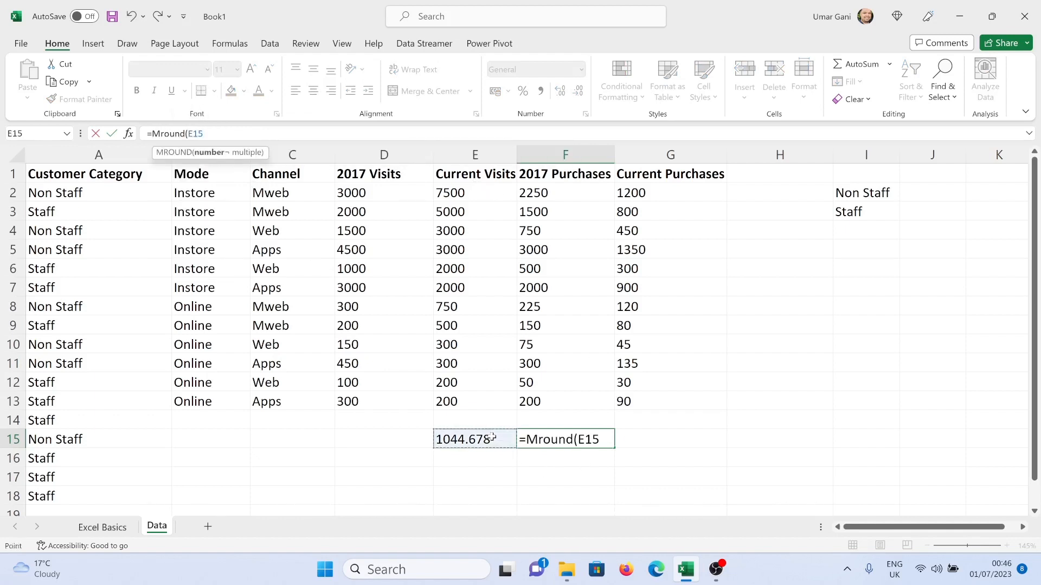
type(",")
type("\"0")
type(".05")
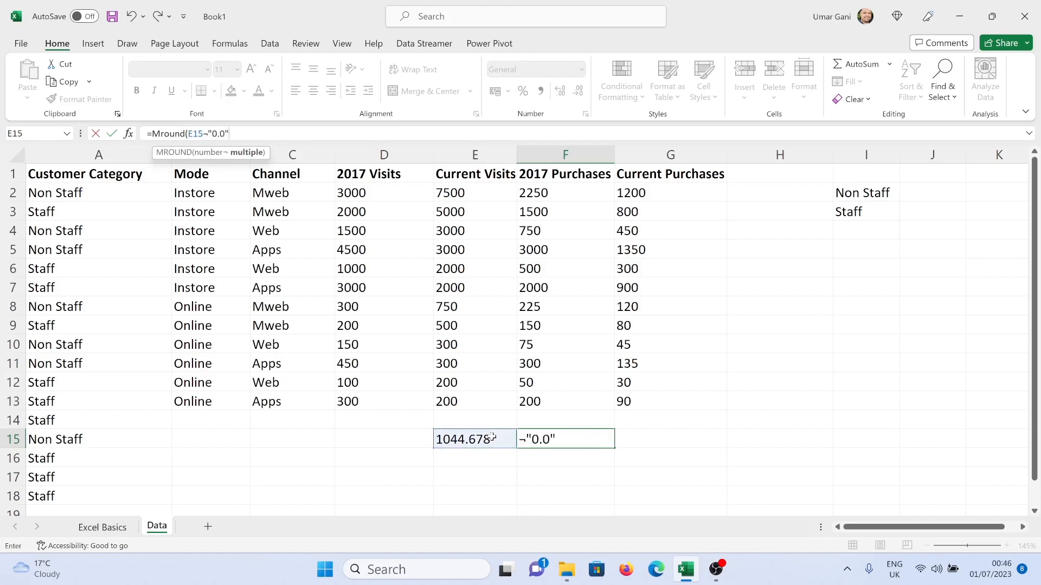
key("Return")
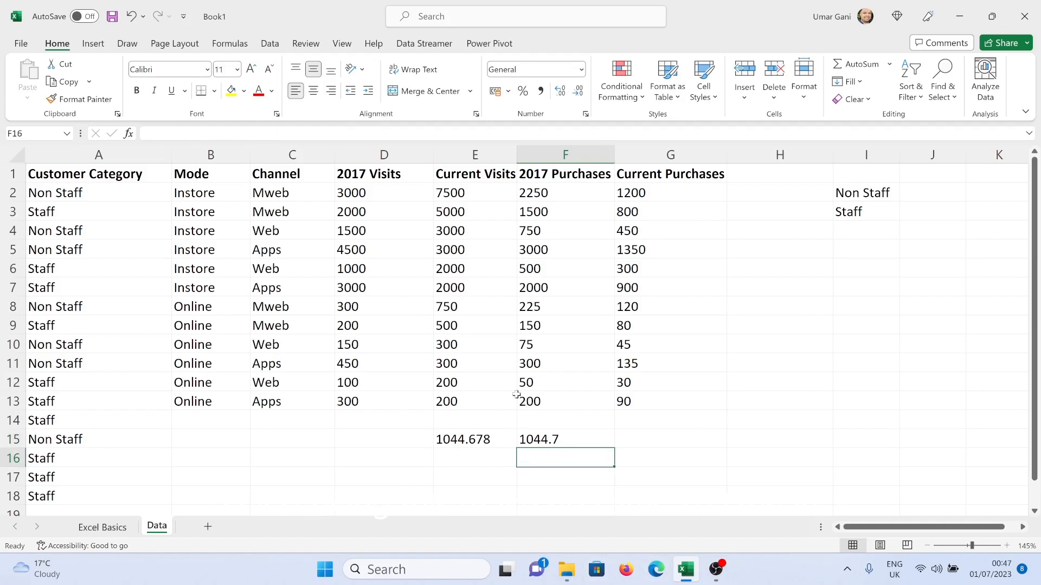
- Replace the source value in E15 with the time 1:16
left_click(460, 445)
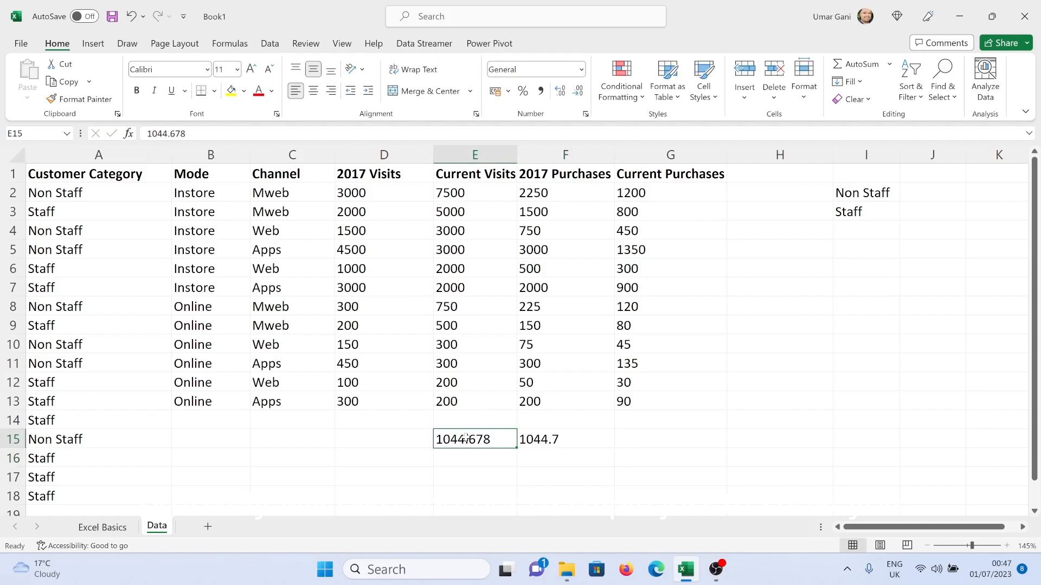
type("1")
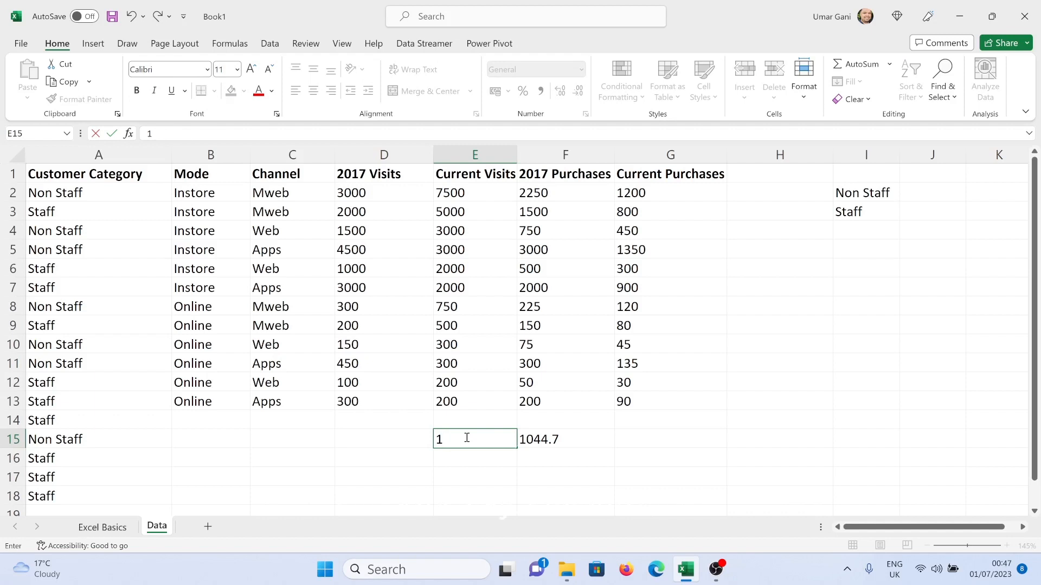
type(":16")
key("Tab")
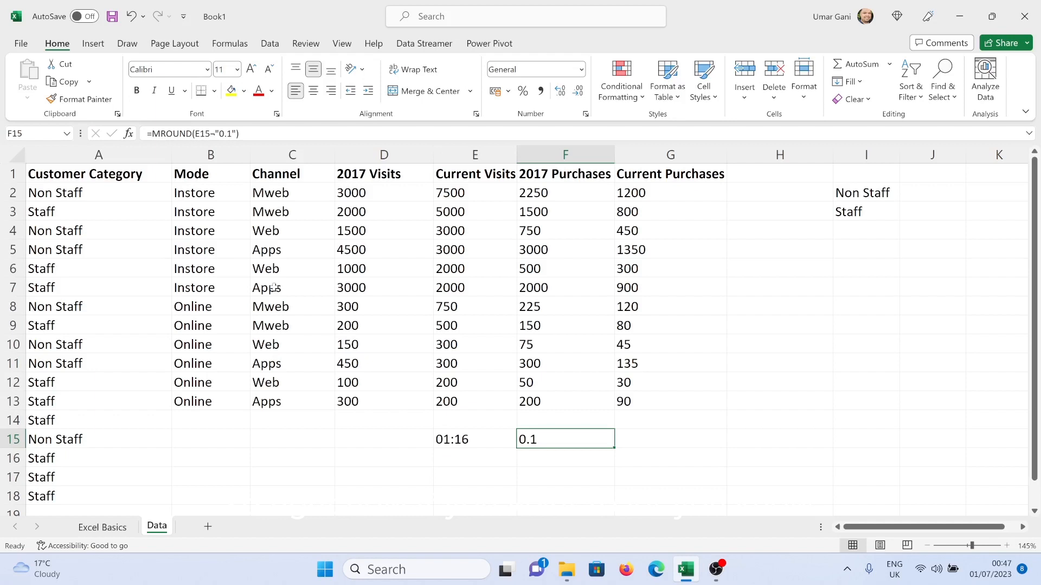
- Change the multiple in F15's MROUND formula to "0.05"
left_click(233, 133)
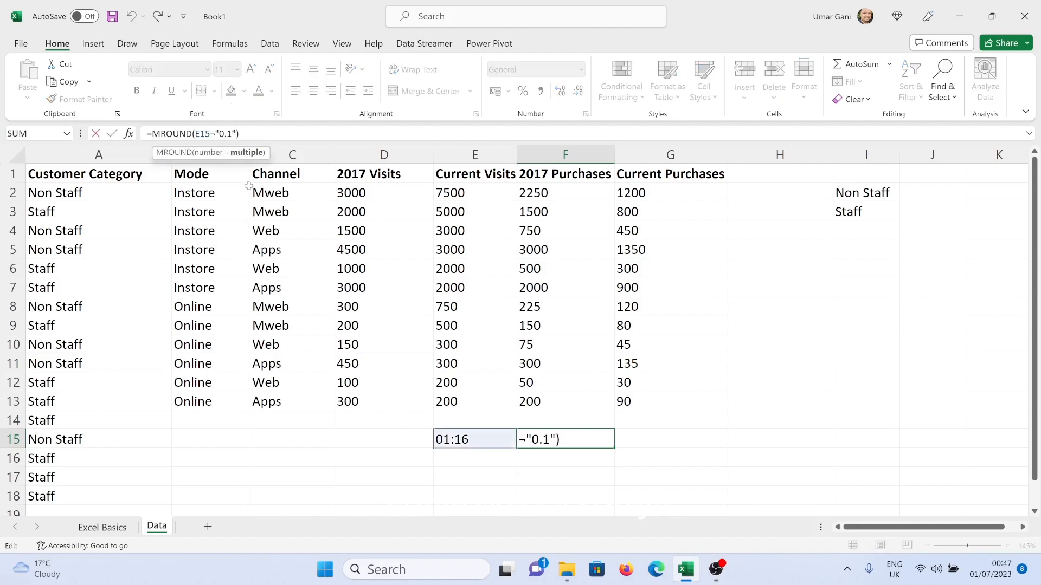
key("BackSpace")
type("05")
key("Return")
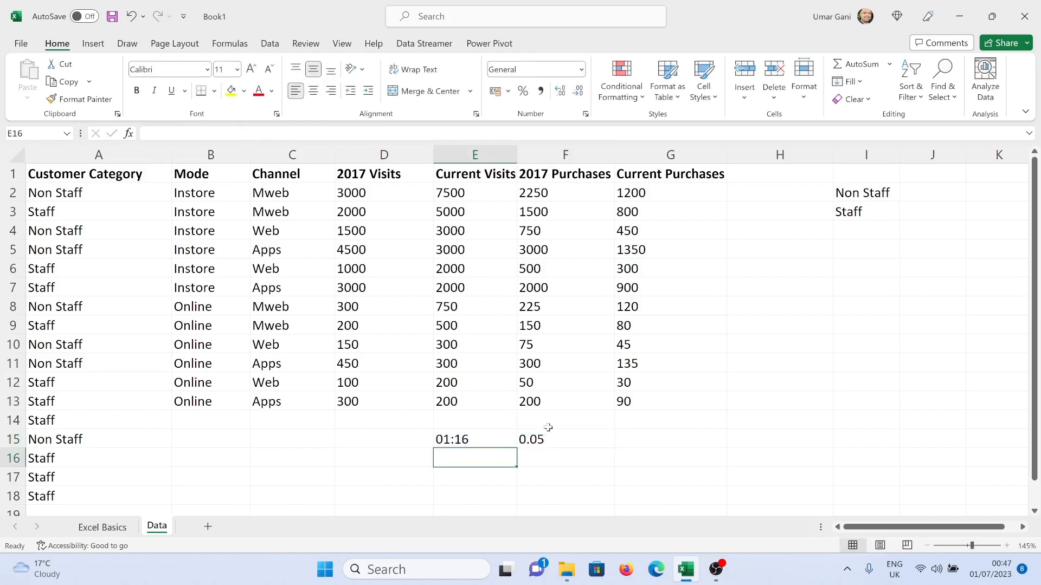
- Clear the contents of the rounding example cells E15:F15
left_click(549, 435)
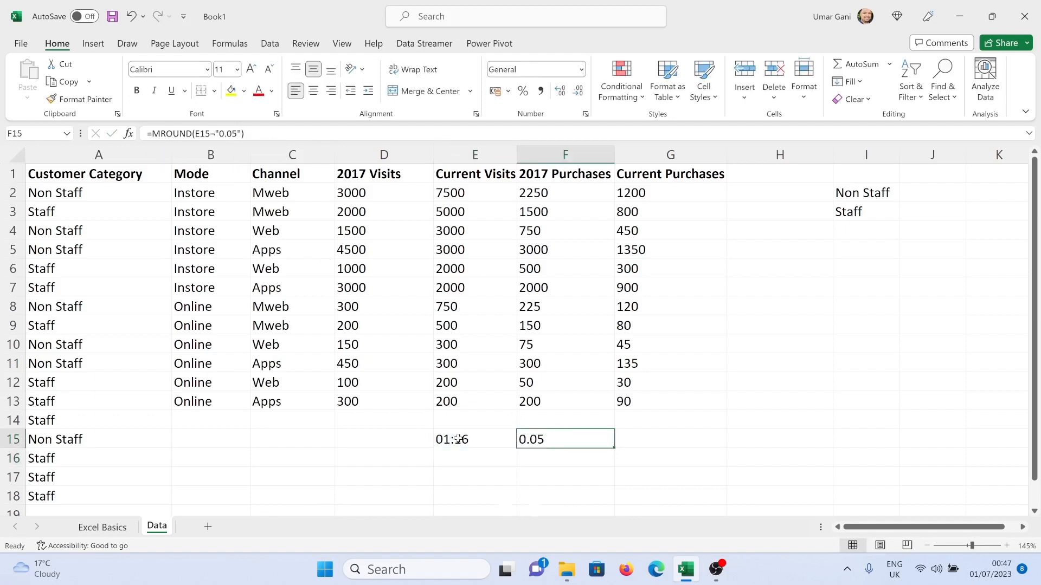
left_click_drag(466, 439, 548, 440)
key("Delete")
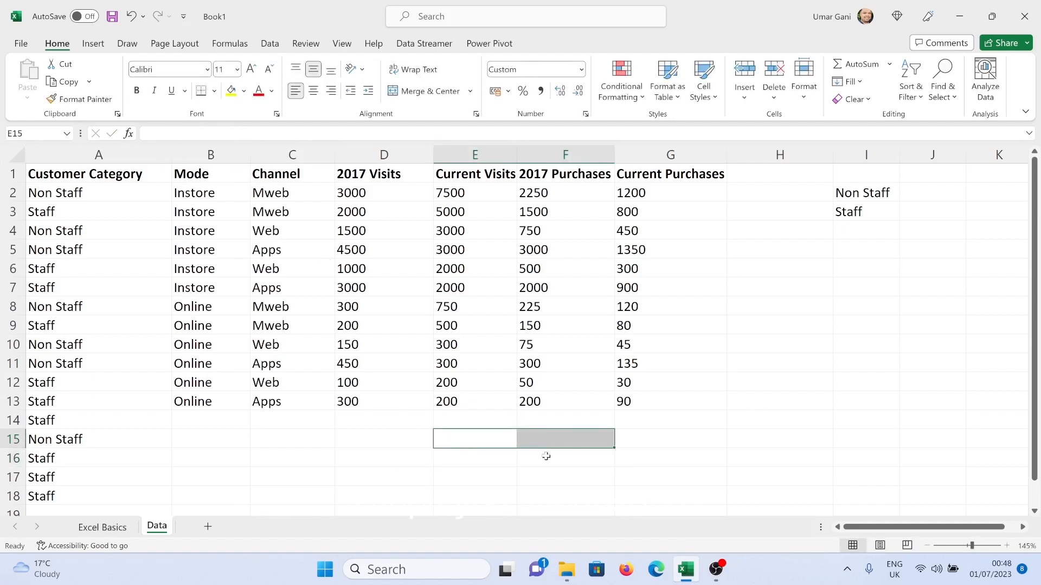
- Check row 17 of the Excel Basics topic list and enter a LEFT formula in H12 of Data returning 1 character of B12
left_click(90, 533)
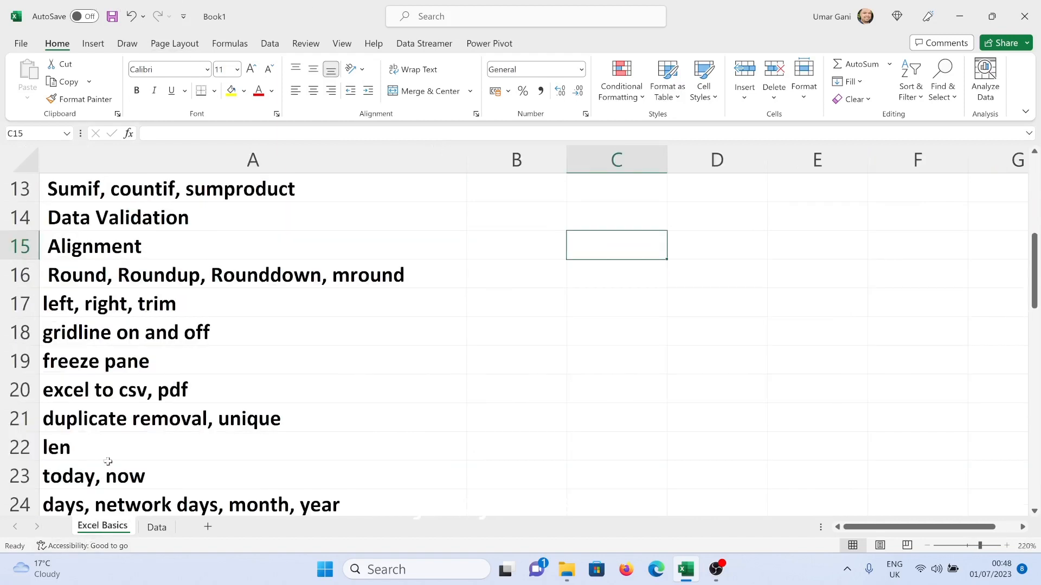
left_click(121, 304)
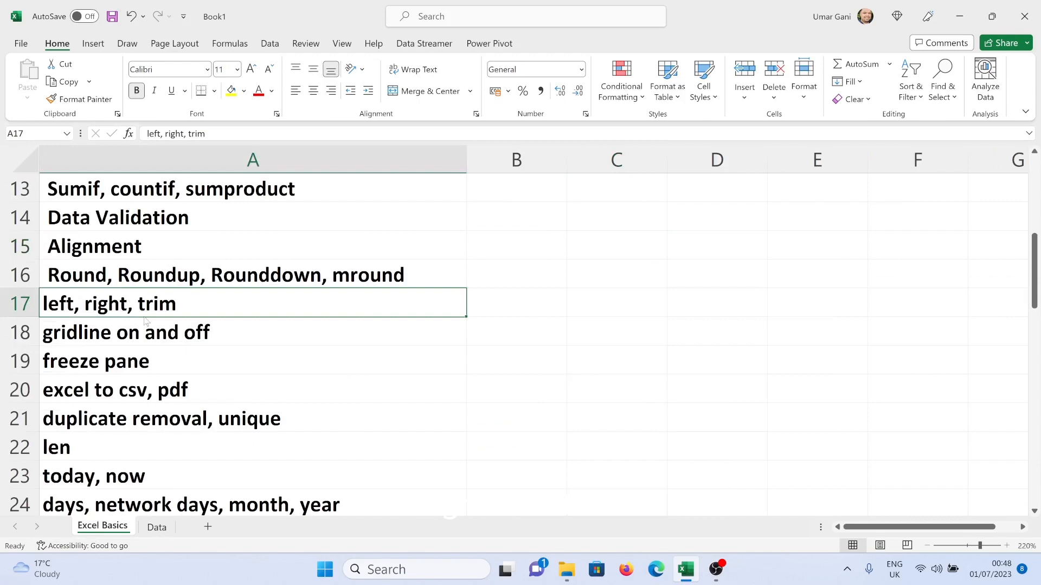
left_click(163, 529)
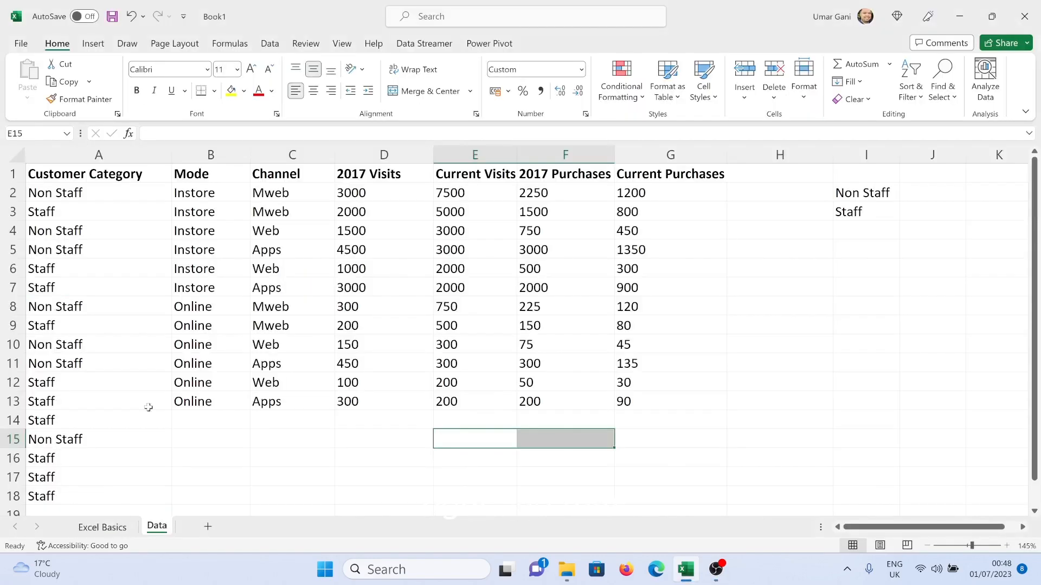
left_click(751, 380)
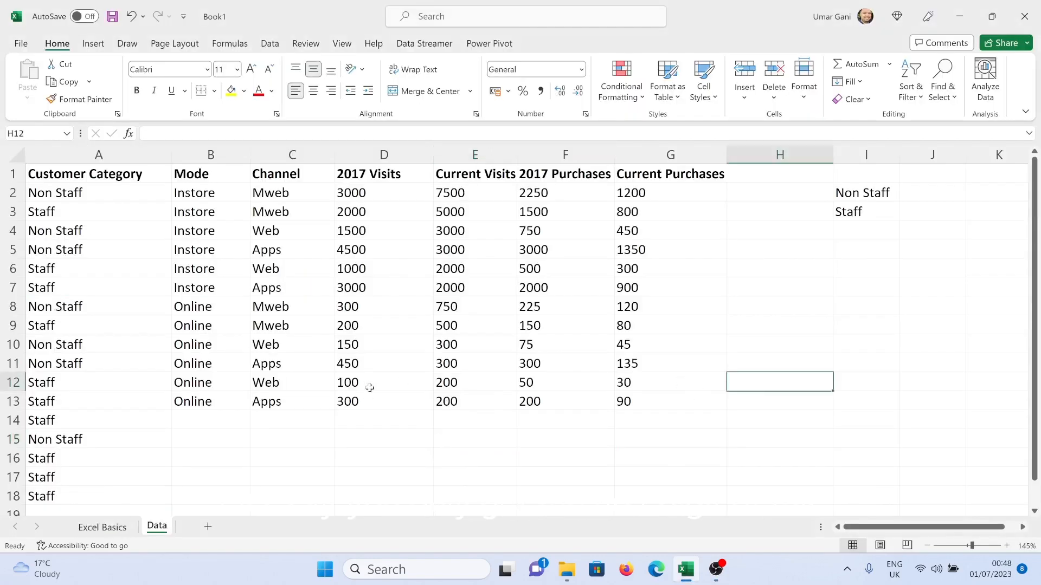
left_click(223, 384)
left_click(308, 382)
left_click(745, 383)
type("=left(")
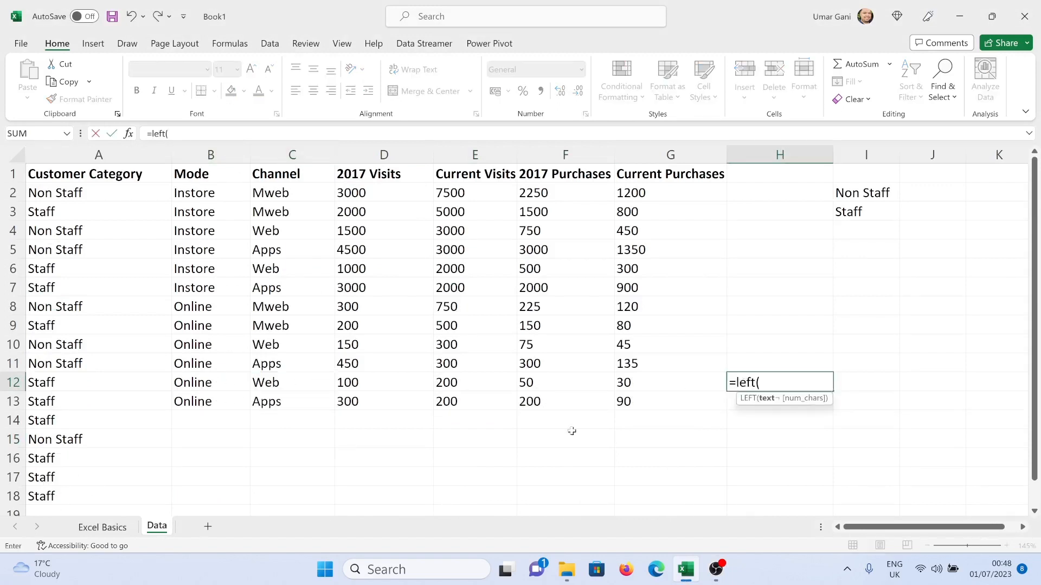
left_click(217, 382)
type(",")
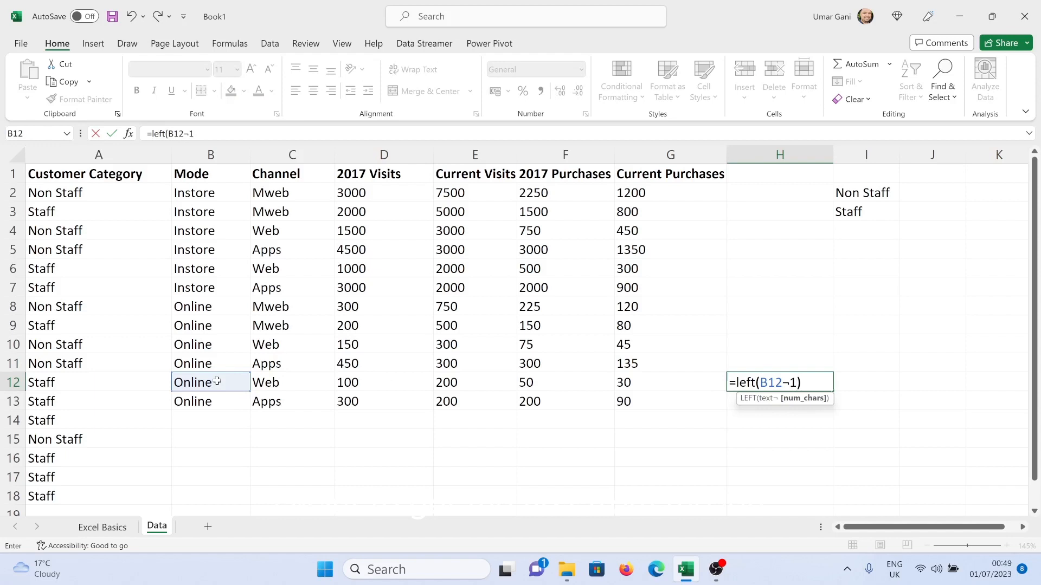
key("Return")
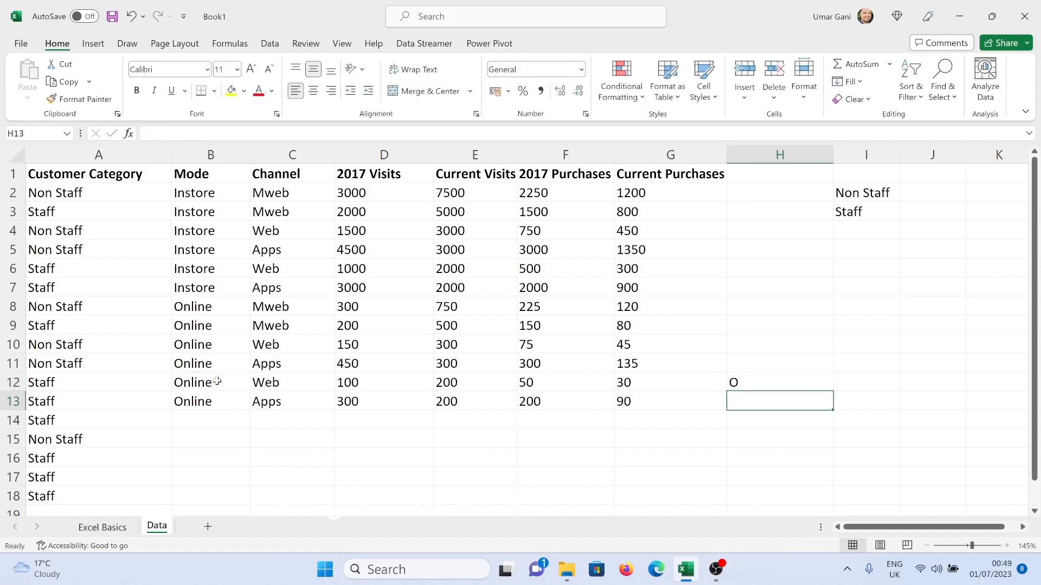
- Change the number of characters in H12's LEFT formula to 4
left_click(758, 385)
left_click(200, 133)
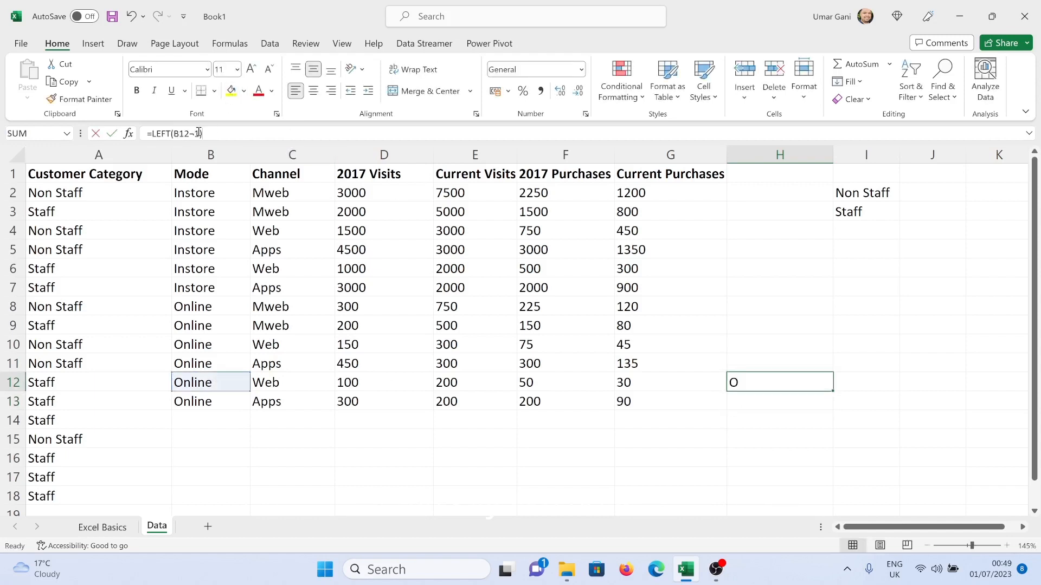
key("BackSpace")
type("4")
key("Return")
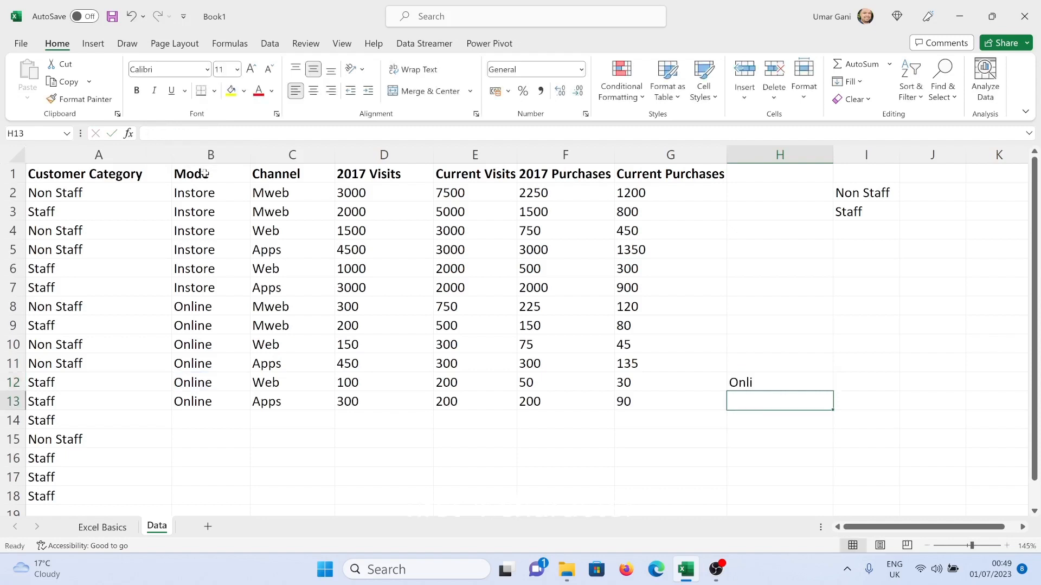
- Change the function in H12 to RIGHT, keeping B12 and 4 characters as its arguments
left_click(776, 384)
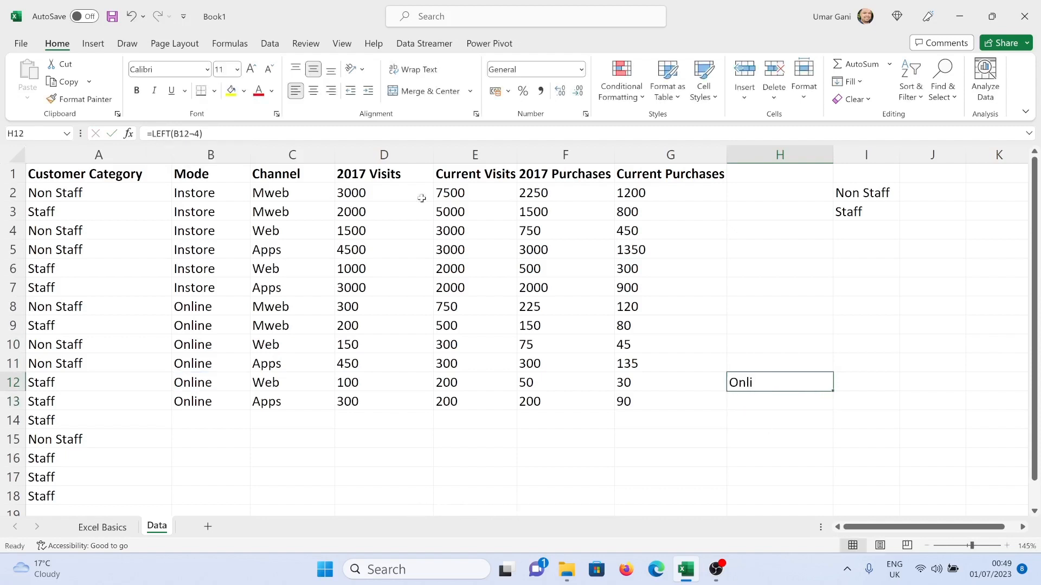
left_click(168, 133)
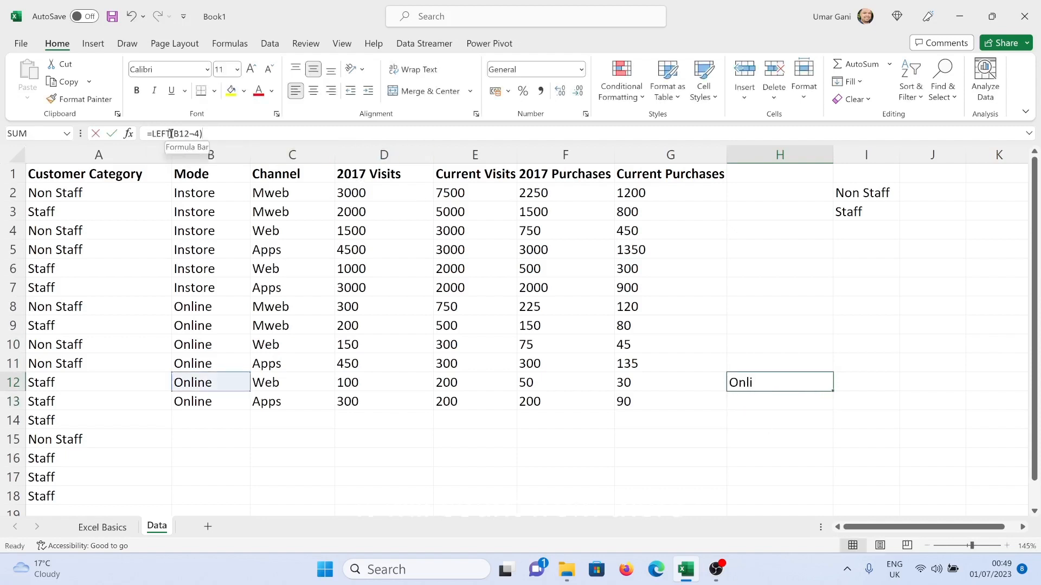
key("BackSpace")
key("BackSpace")
key("BackSpace")
key("BackSpace")
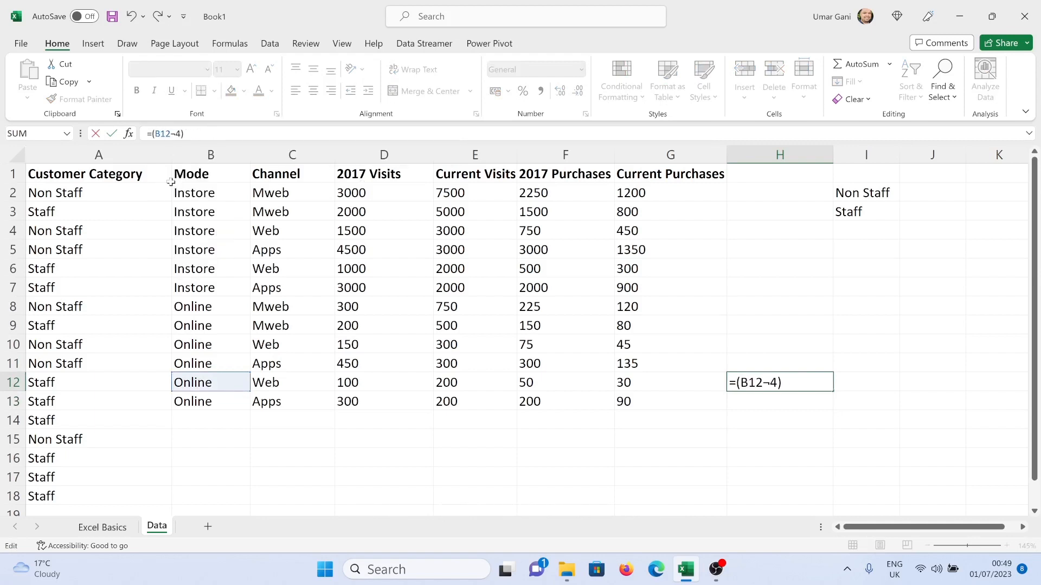
type("RIGHT")
key("Return")
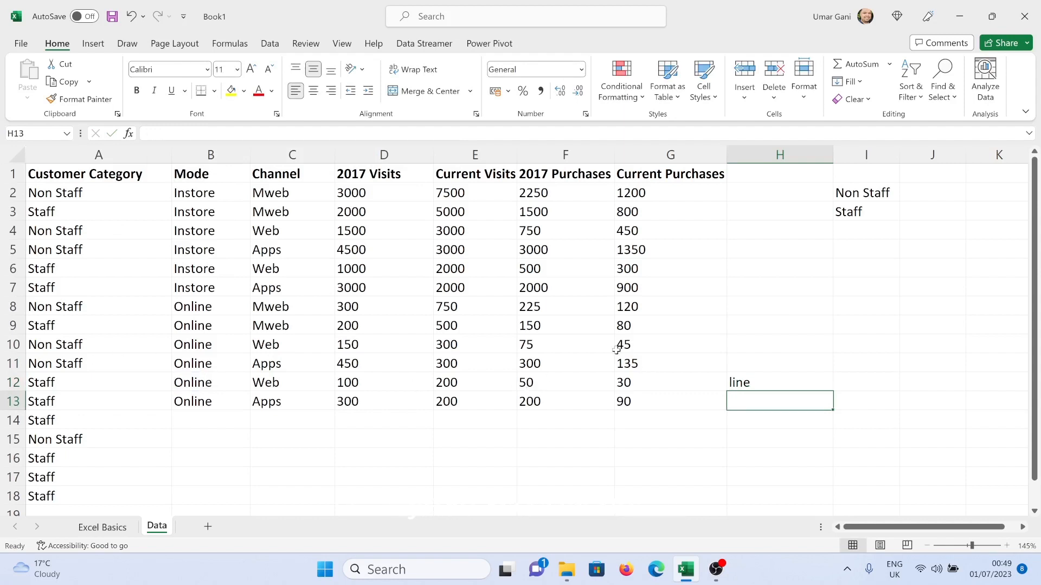
- Replace the formula in H12 with a TRIM of B12
left_click(793, 380)
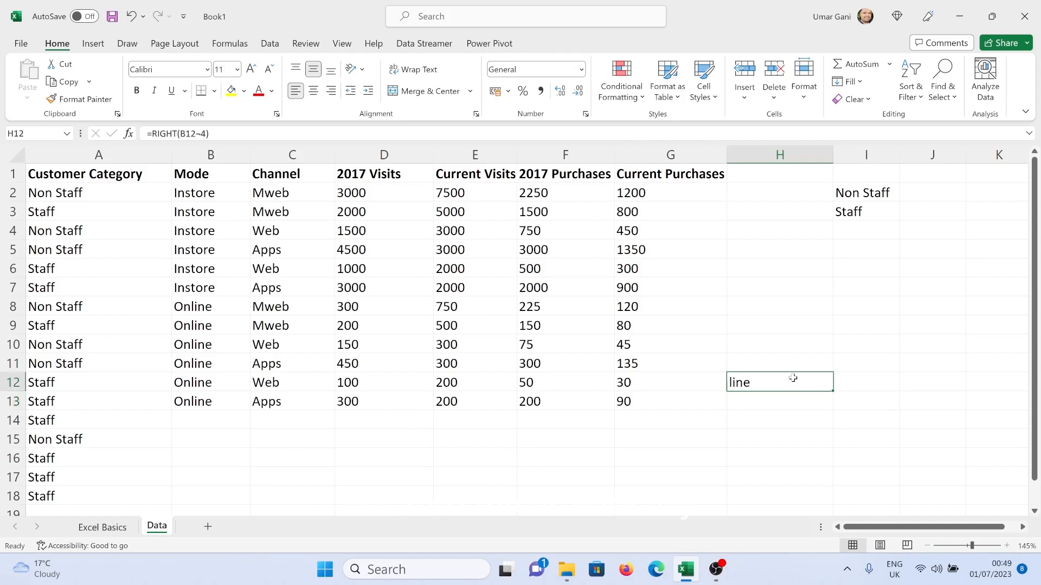
type("=trim(")
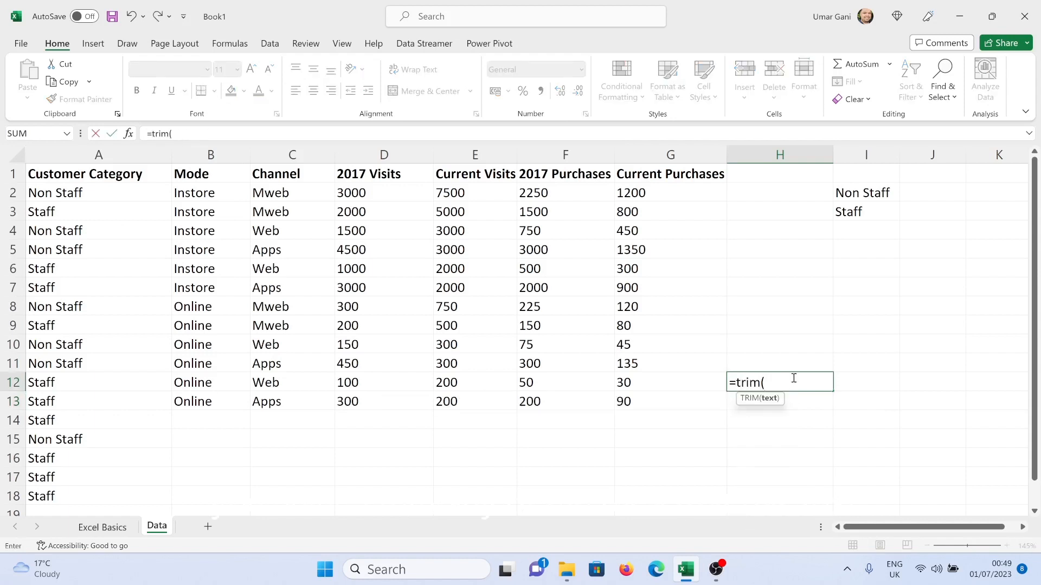
left_click(220, 379)
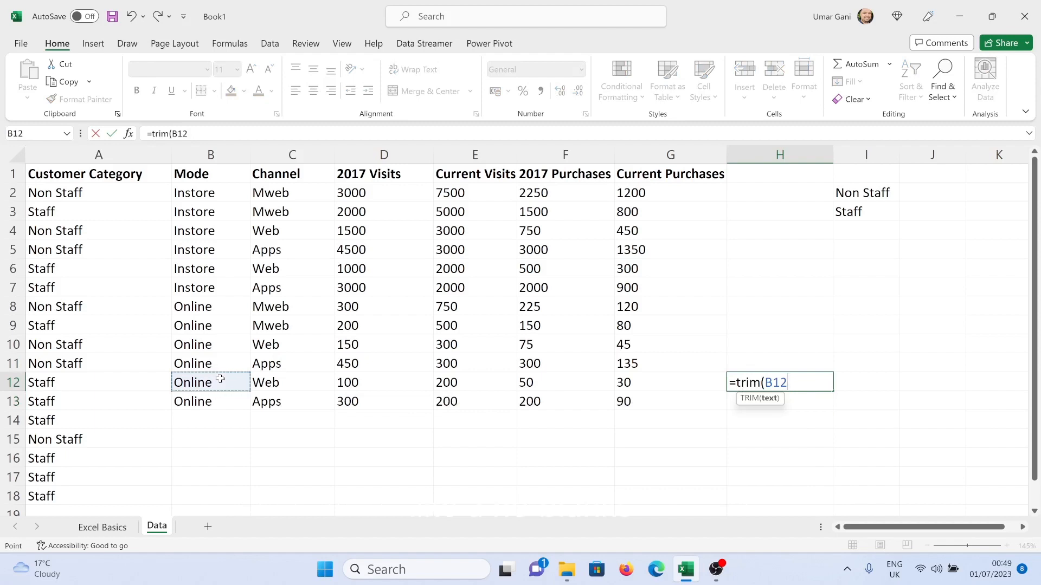
key("Return")
type("7")
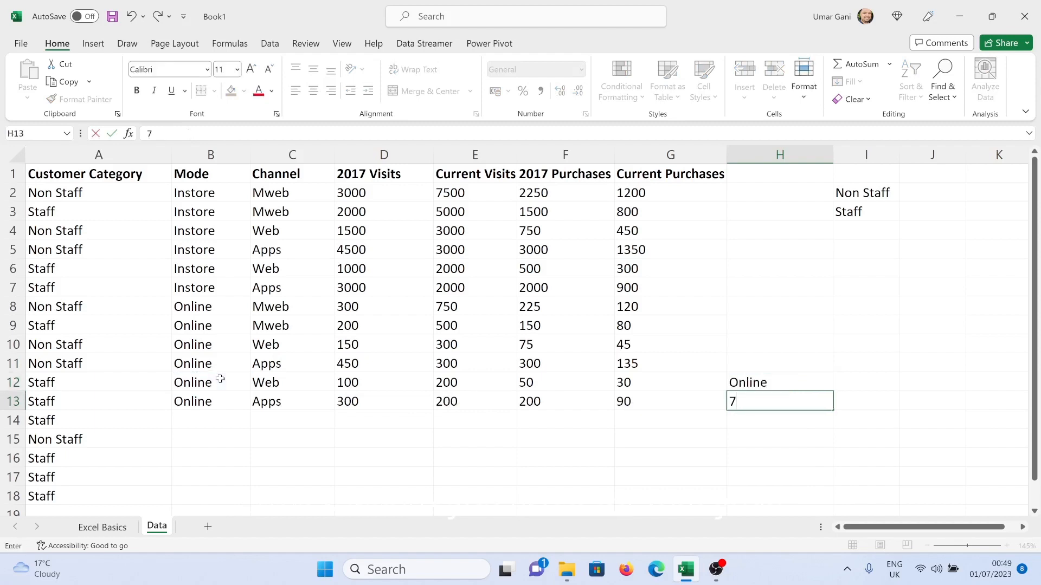
double_click(230, 381)
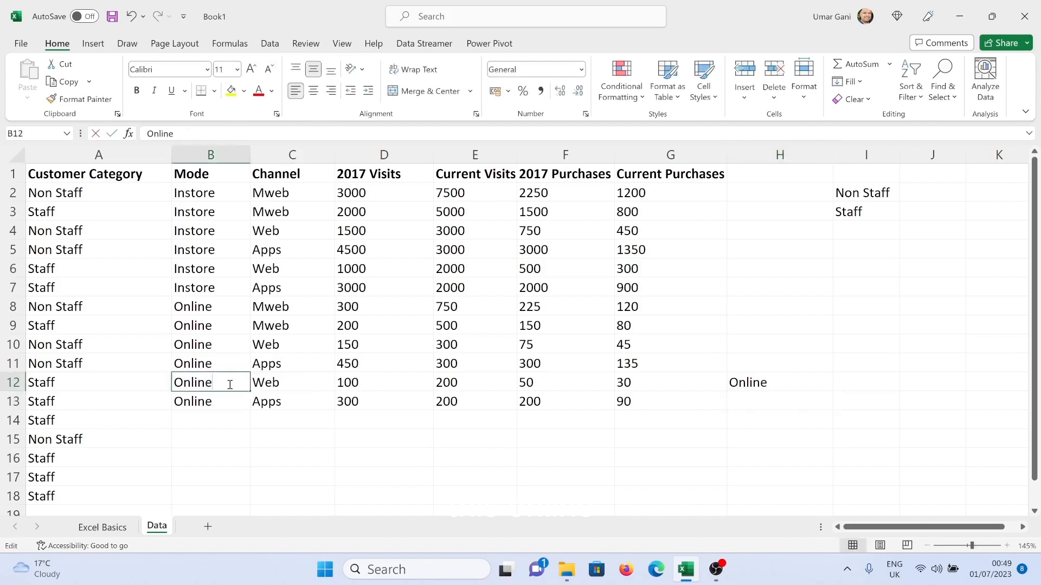
left_click(242, 437)
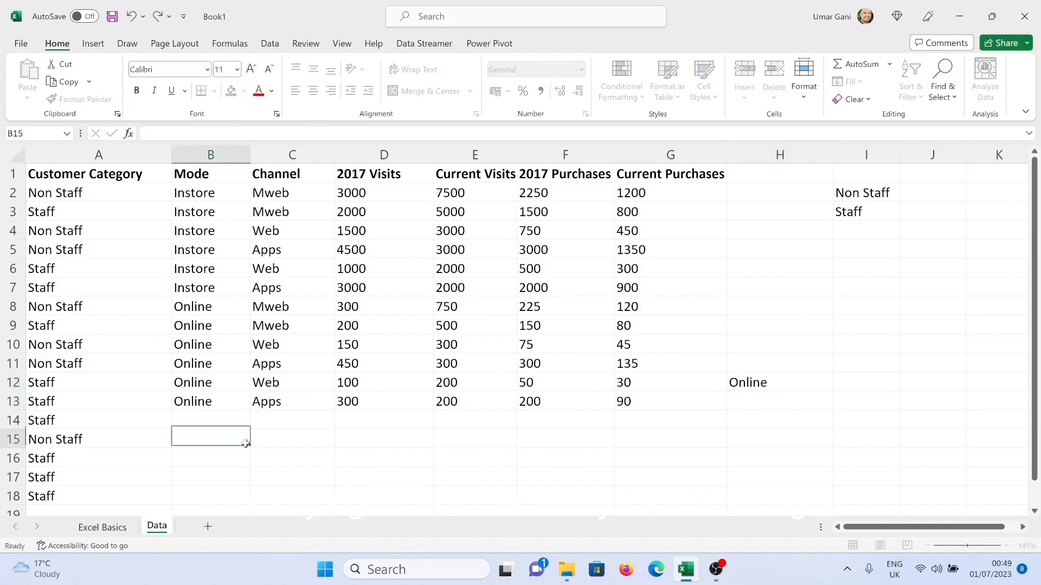
- Replace H12's TRIM formula with its value, checking B12 and H12 for trailing spaces, and return to the Excel Basics topic list
double_click(242, 383)
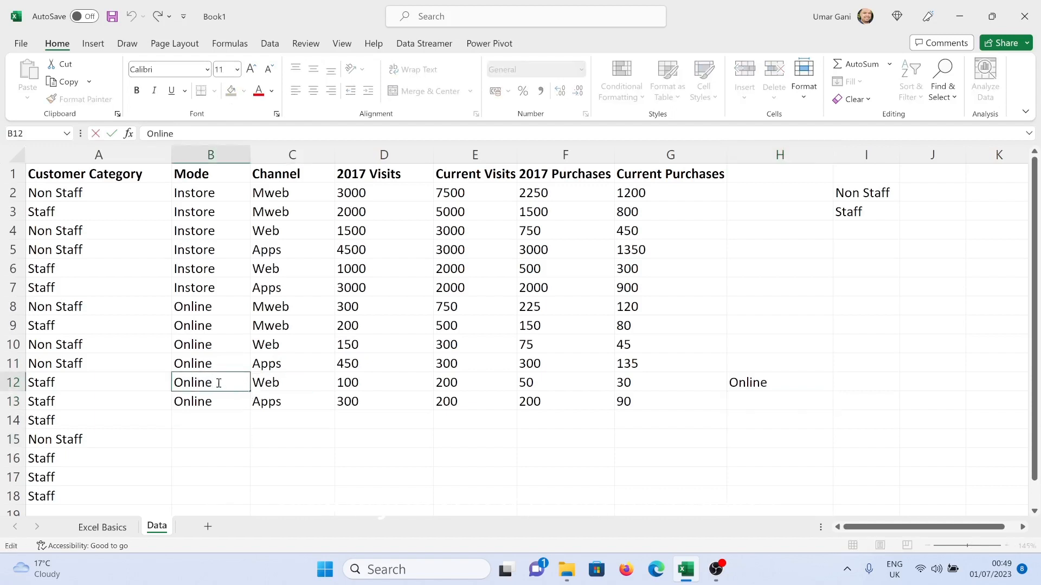
left_click(765, 384)
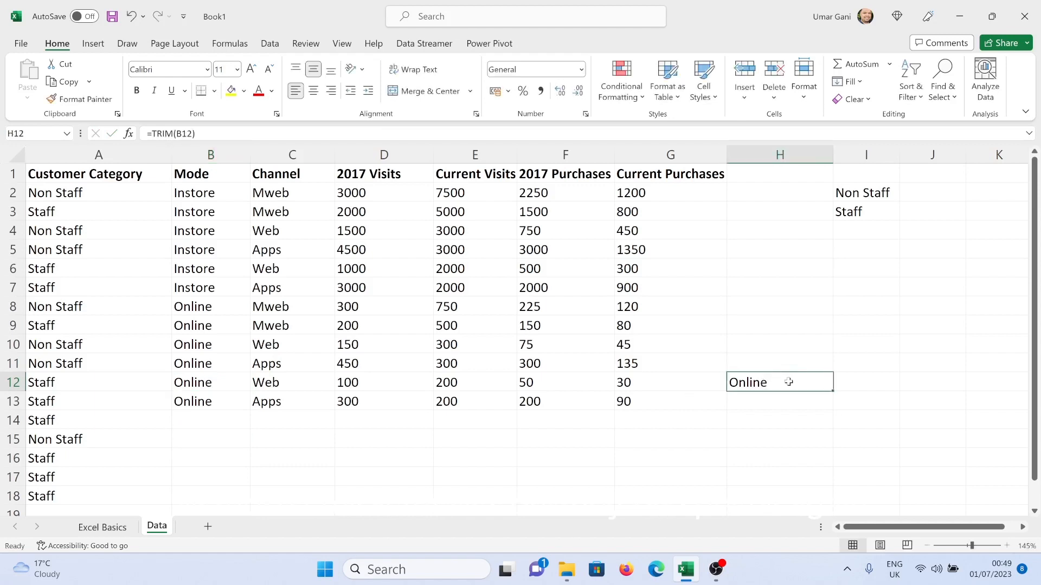
key("ctrl+c")
right_click(786, 380)
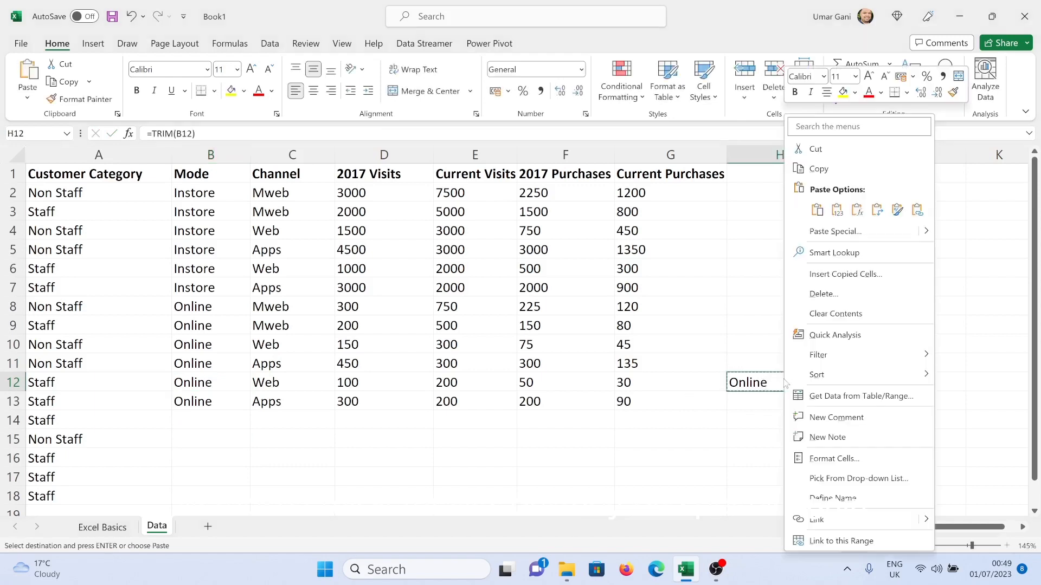
left_click(837, 210)
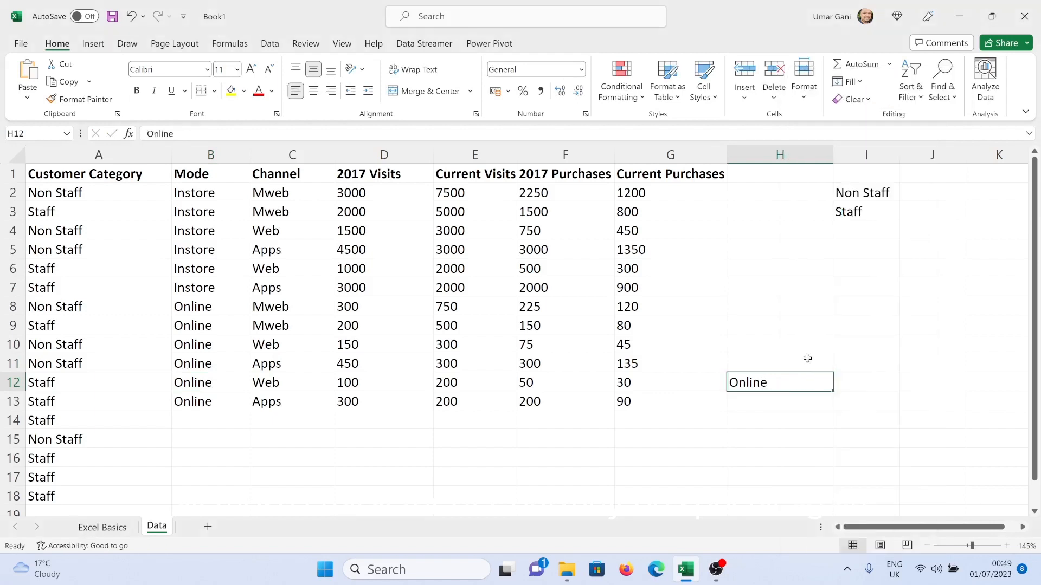
double_click(788, 384)
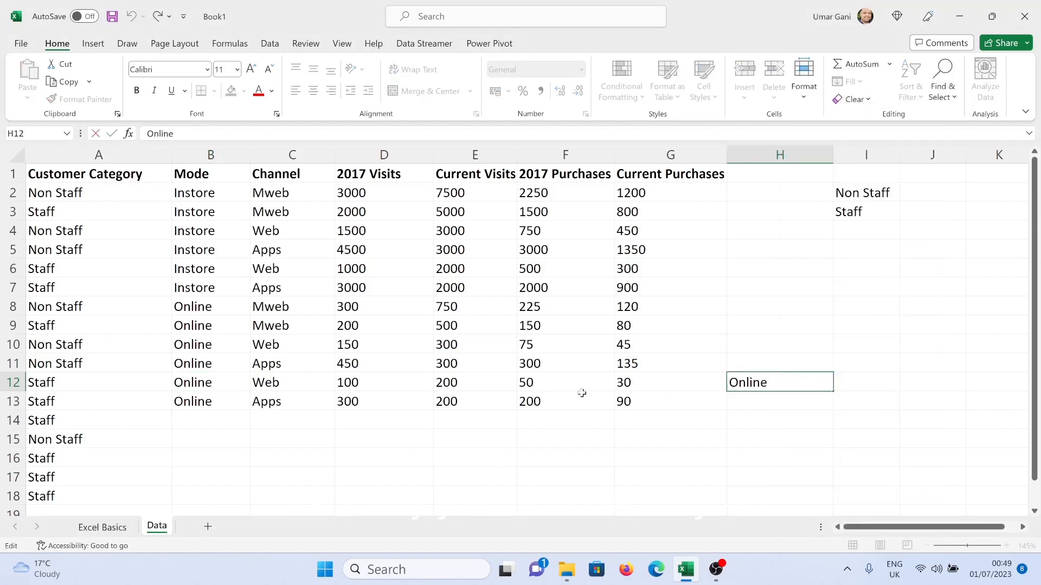
left_click(101, 528)
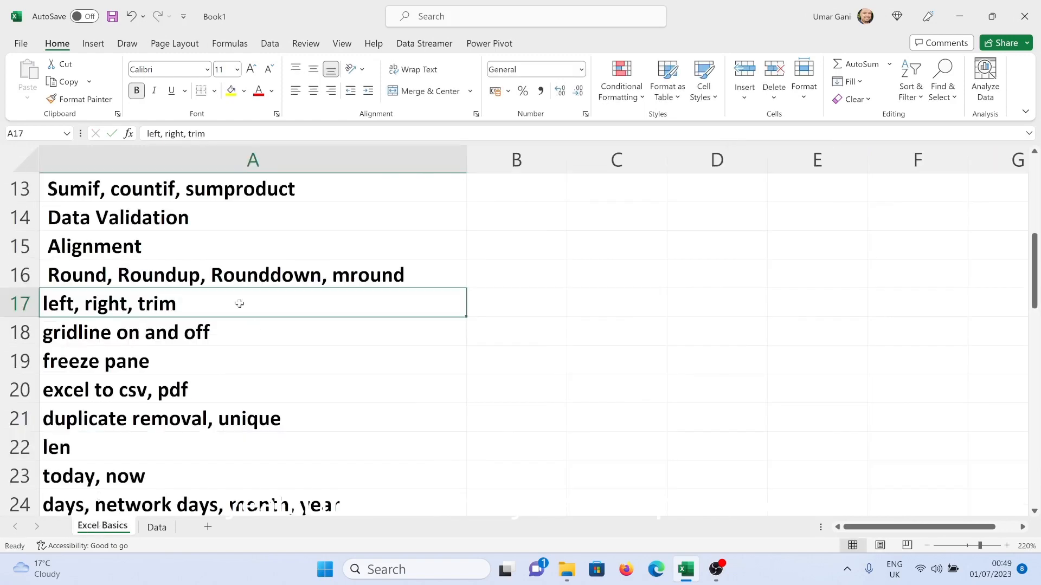